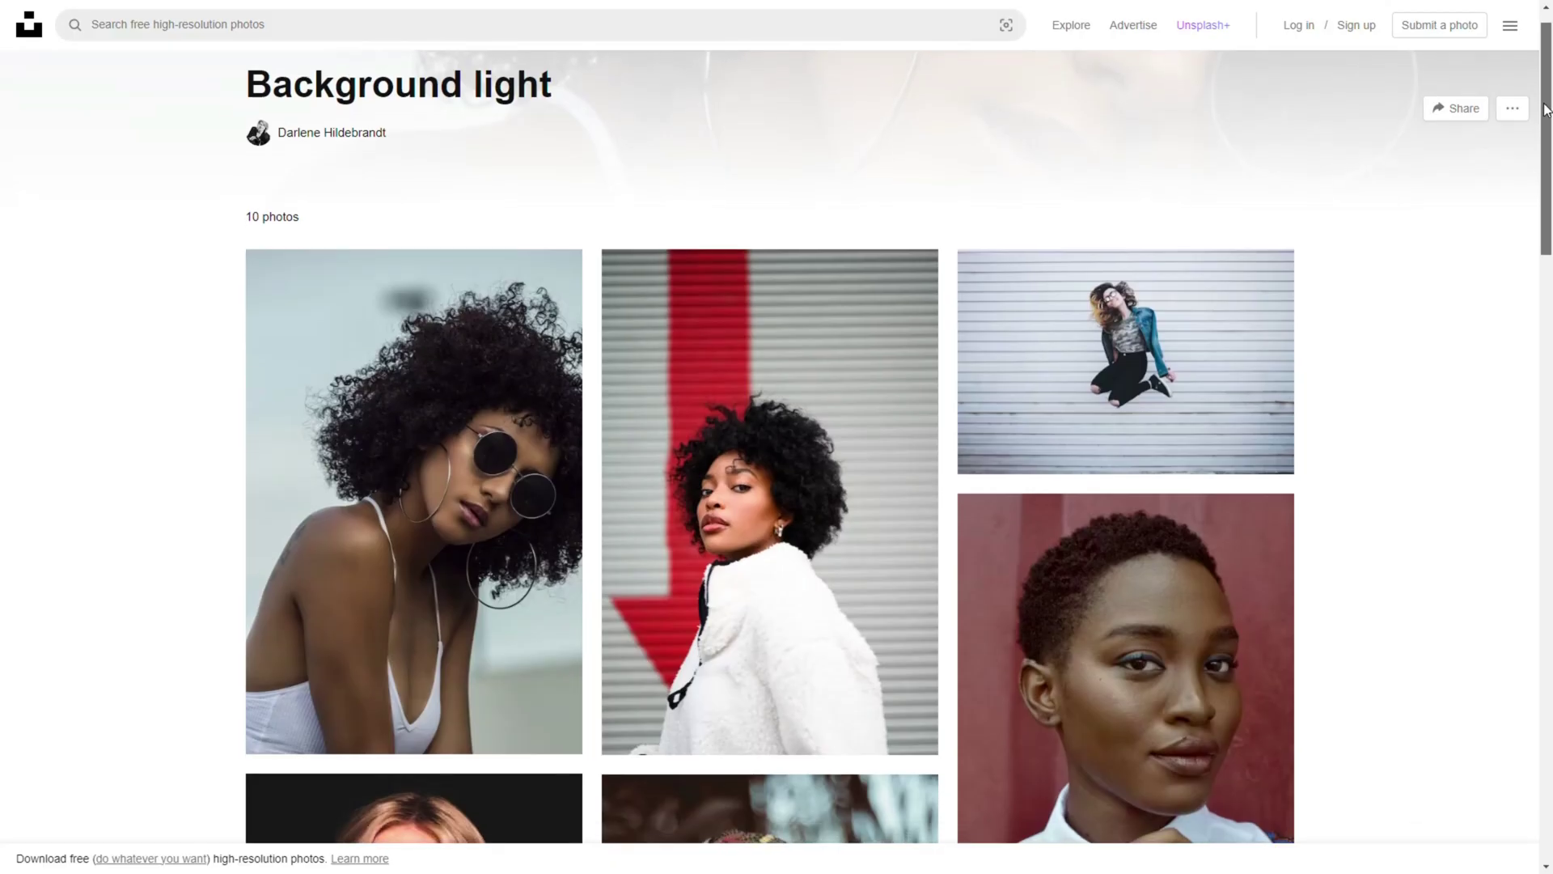
- Scroll down through the photographer's collection of portrait photos
{"action": "scroll", "coordinate": [1545, 142], "scroll_direction": "down", "scroll_amount": 3}
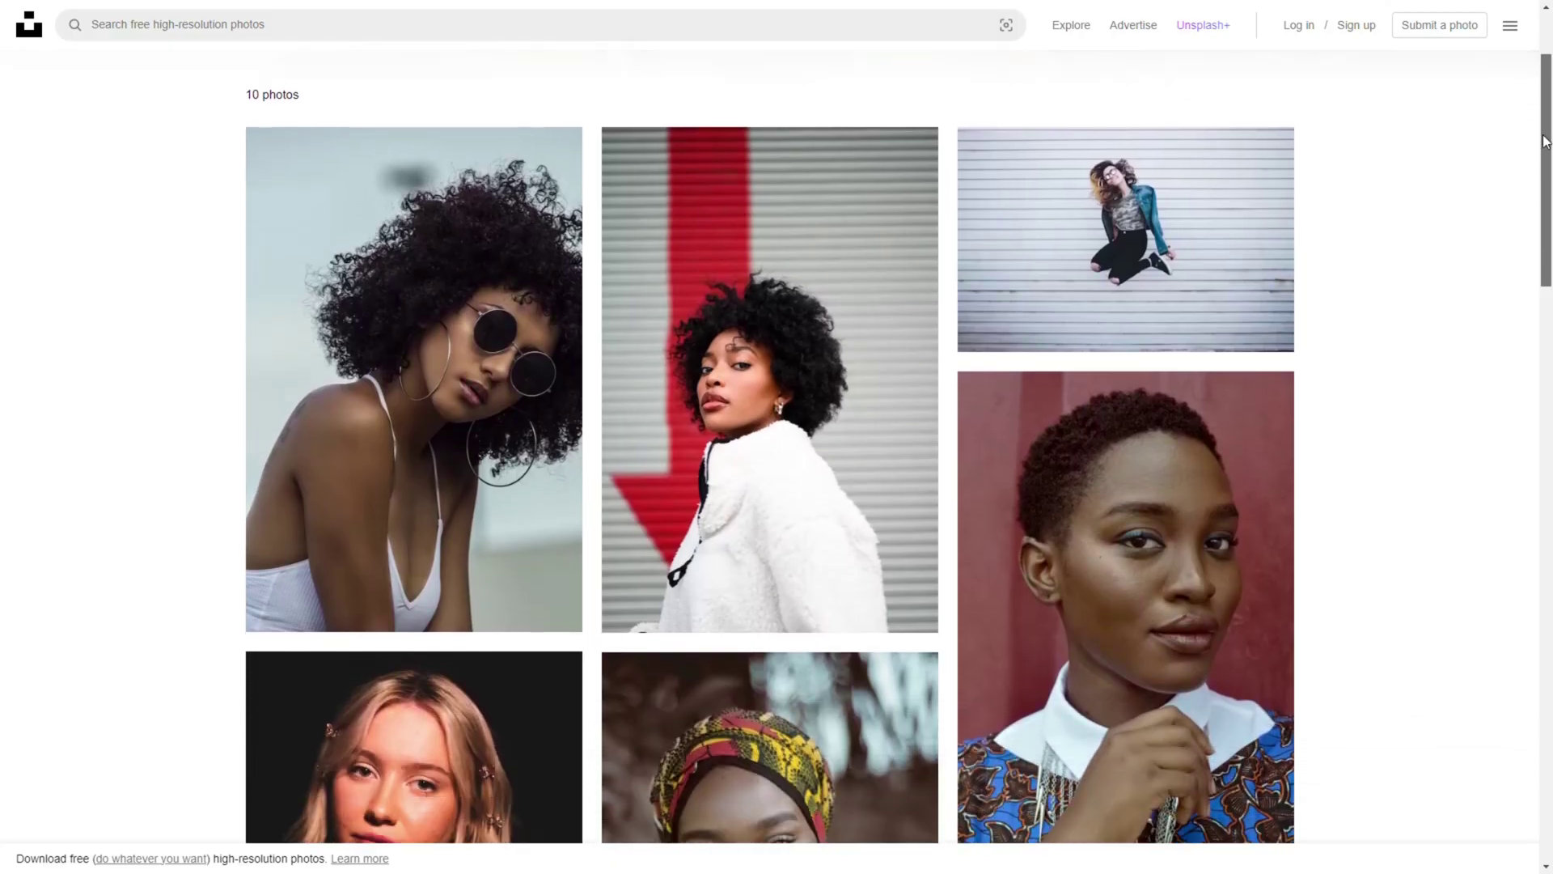
{"action": "left_click_drag", "start_coordinate": [1545, 142], "coordinate": [1519, 399]}
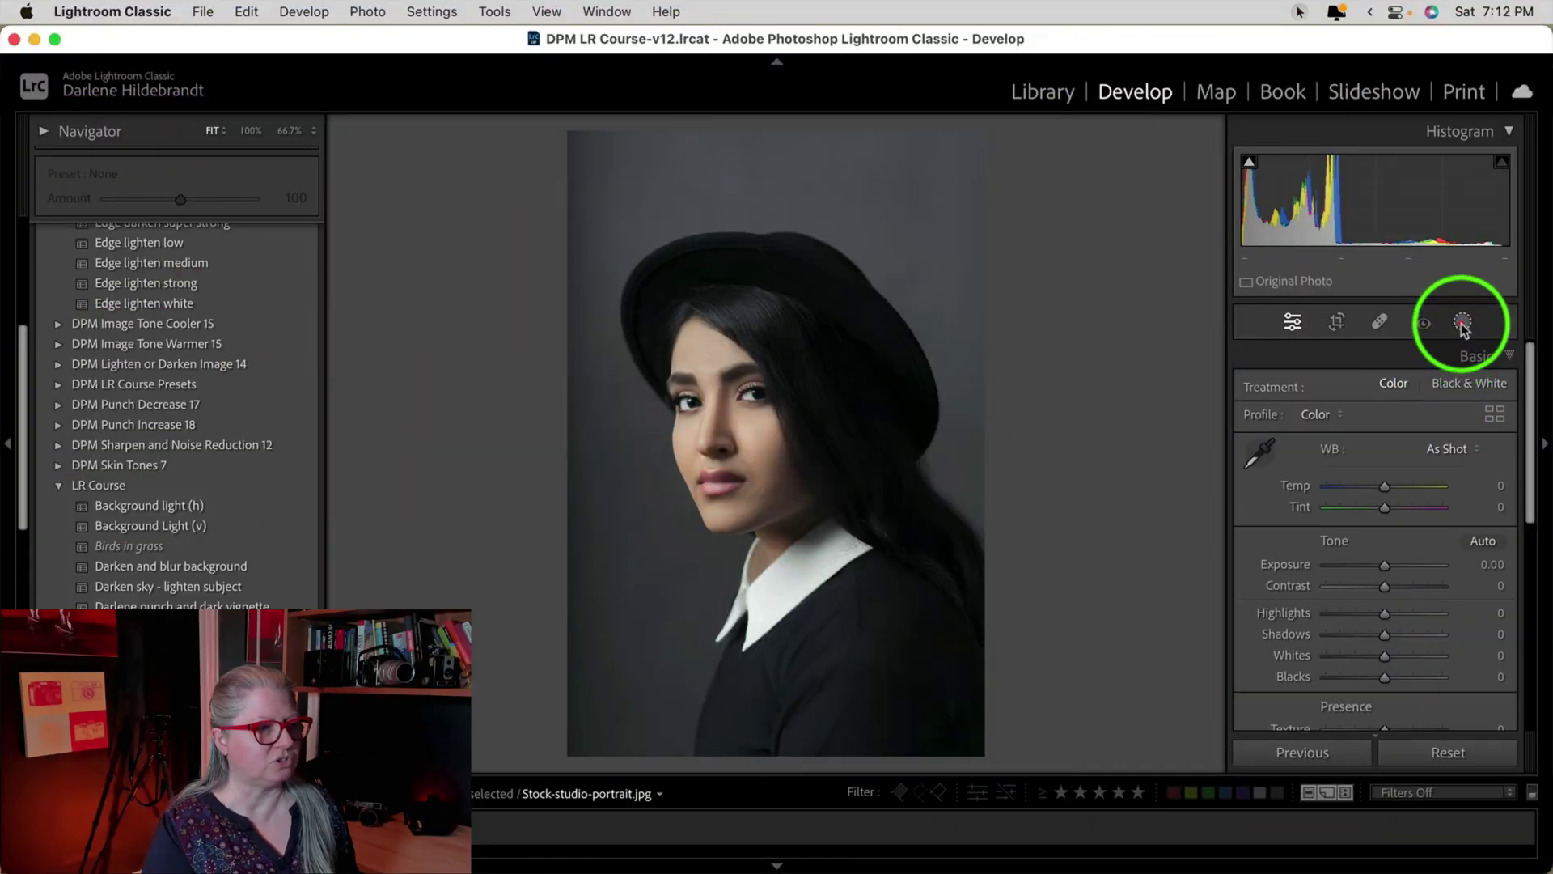
- Draw a radial gradient over the portrait, centre it on her collar and set Feather to 92
{"action": "left_click", "coordinate": [1463, 324]}
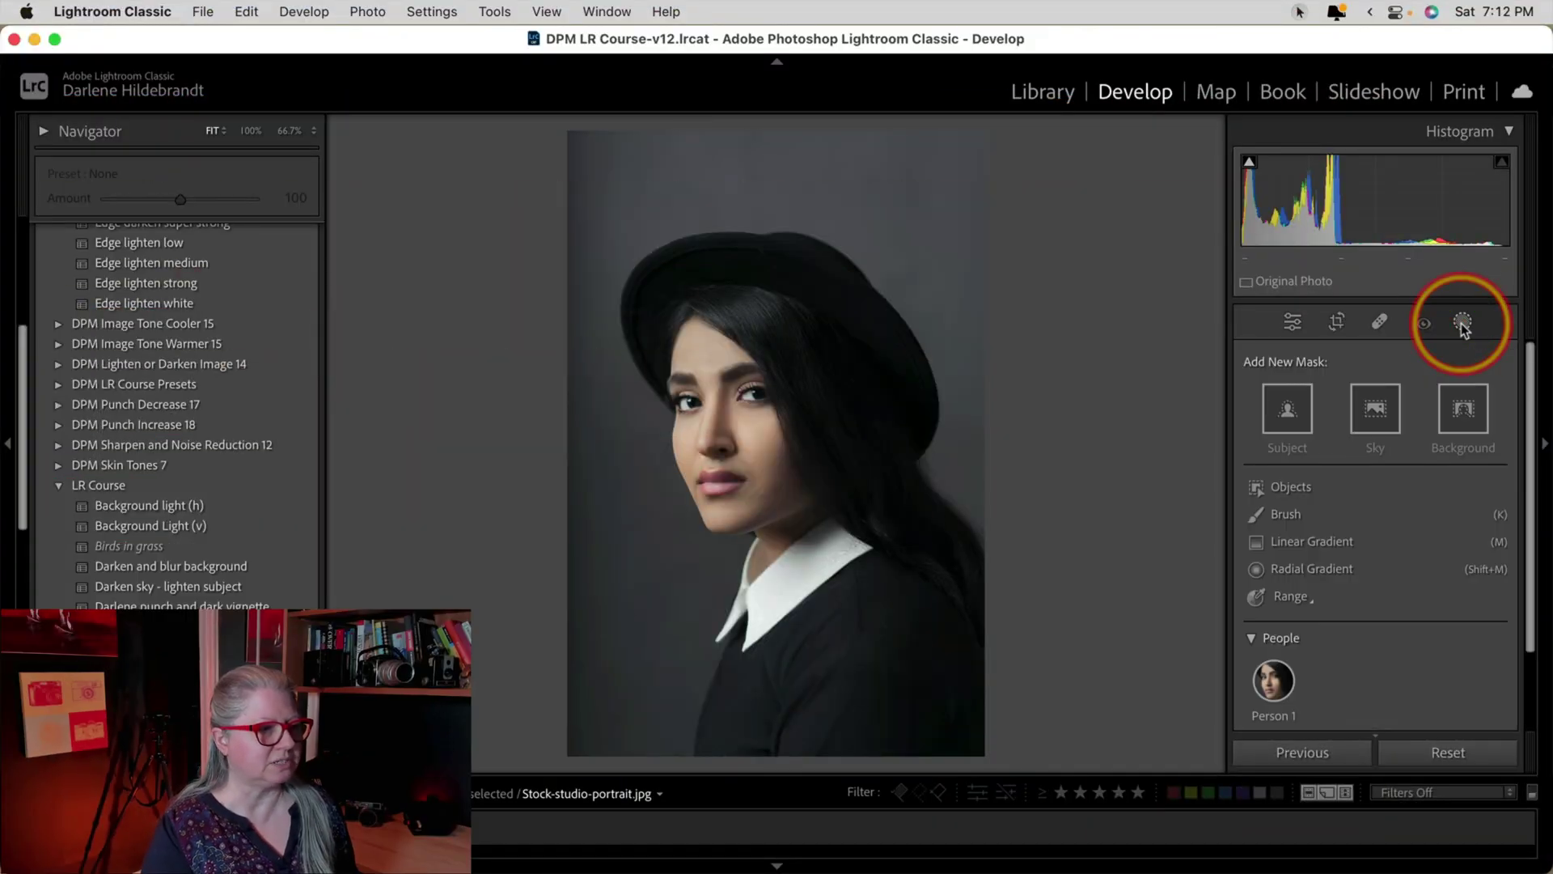
{"action": "left_click", "coordinate": [1336, 571]}
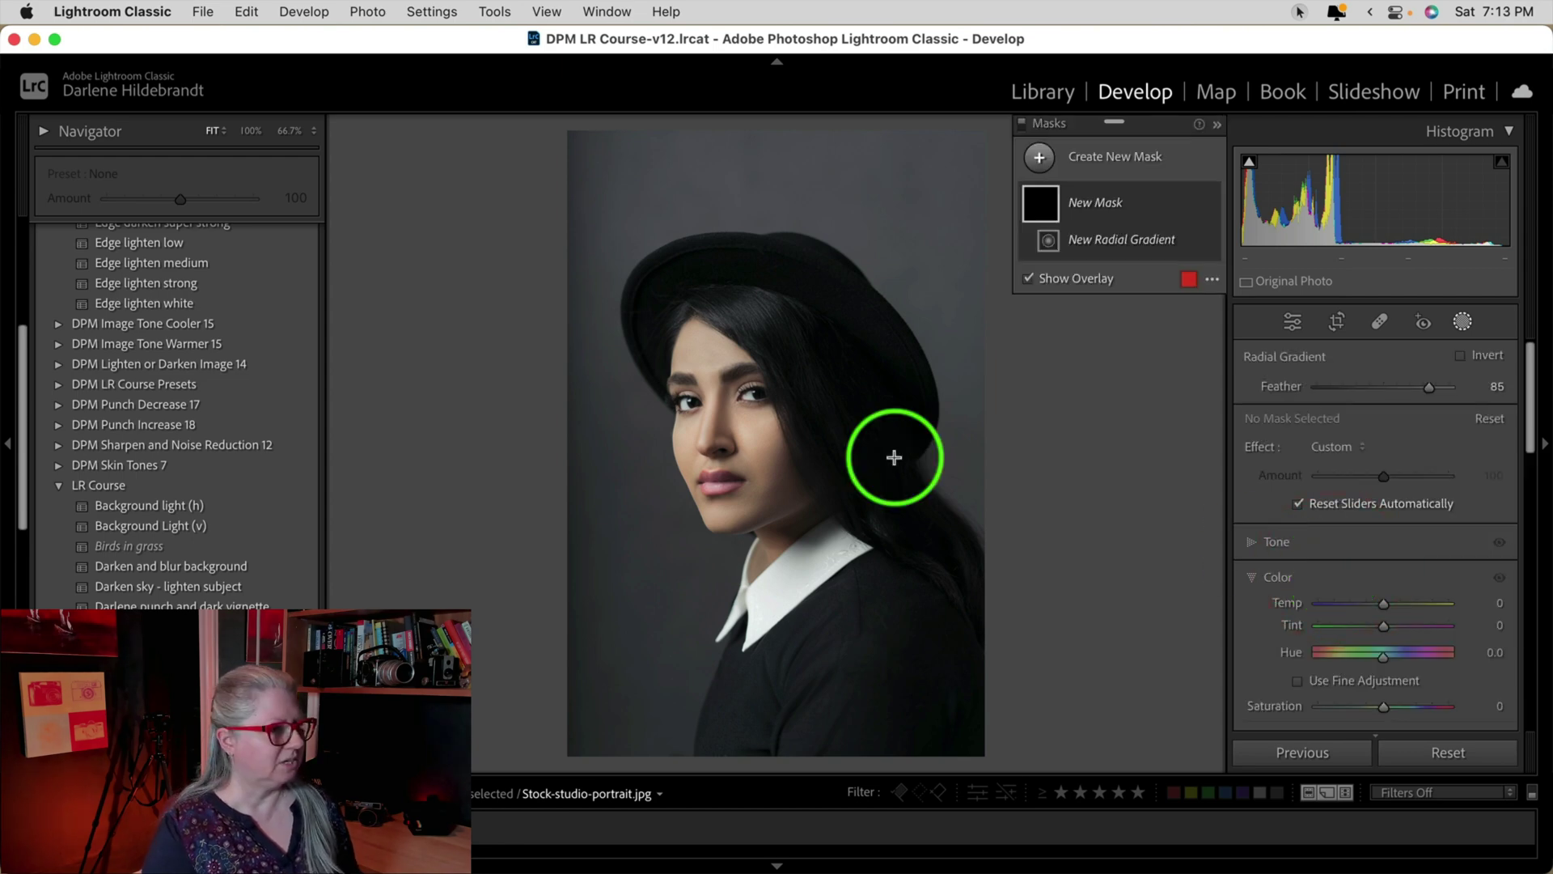
{"action": "left_click_drag", "start_coordinate": [762, 441], "coordinate": [929, 711]}
{"action": "left_click", "coordinate": [761, 436]}
{"action": "left_click_drag", "start_coordinate": [762, 427], "coordinate": [793, 542]}
{"action": "mouse_move", "coordinate": [1429, 387]}
{"action": "left_mouse_down"}
{"action": "mouse_move", "coordinate": [1456, 388]}
{"action": "mouse_move", "coordinate": [1235, 373]}
{"action": "mouse_move", "coordinate": [1436, 386]}
{"action": "left_mouse_up"}
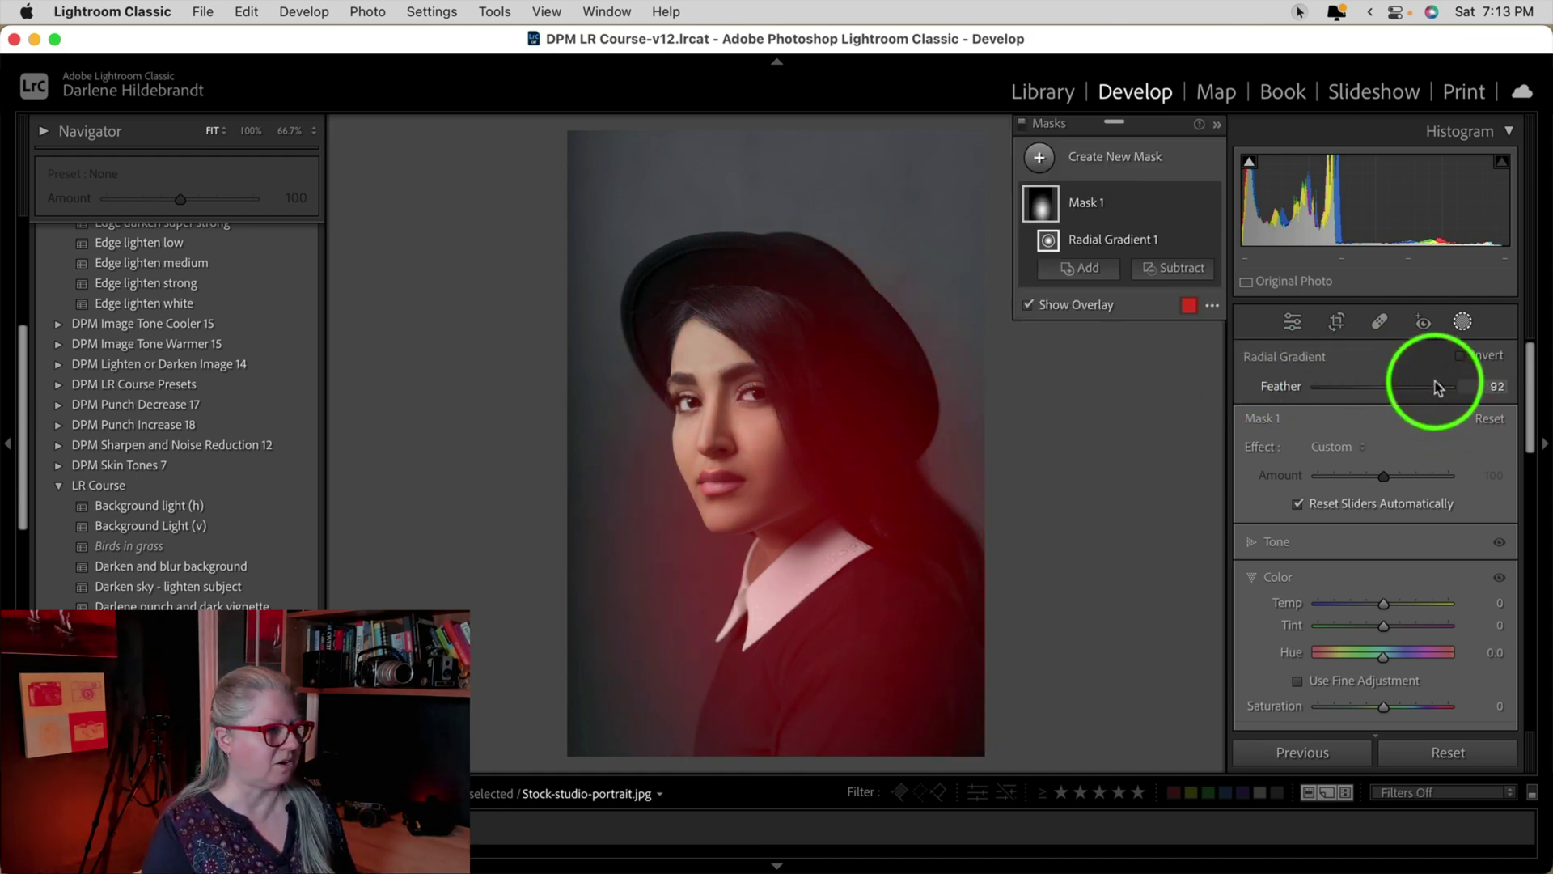
{"action": "mouse_move", "coordinate": [808, 555]}
{"action": "left_mouse_down"}
{"action": "mouse_move", "coordinate": [779, 554]}
{"action": "mouse_move", "coordinate": [824, 556]}
{"action": "left_mouse_up"}
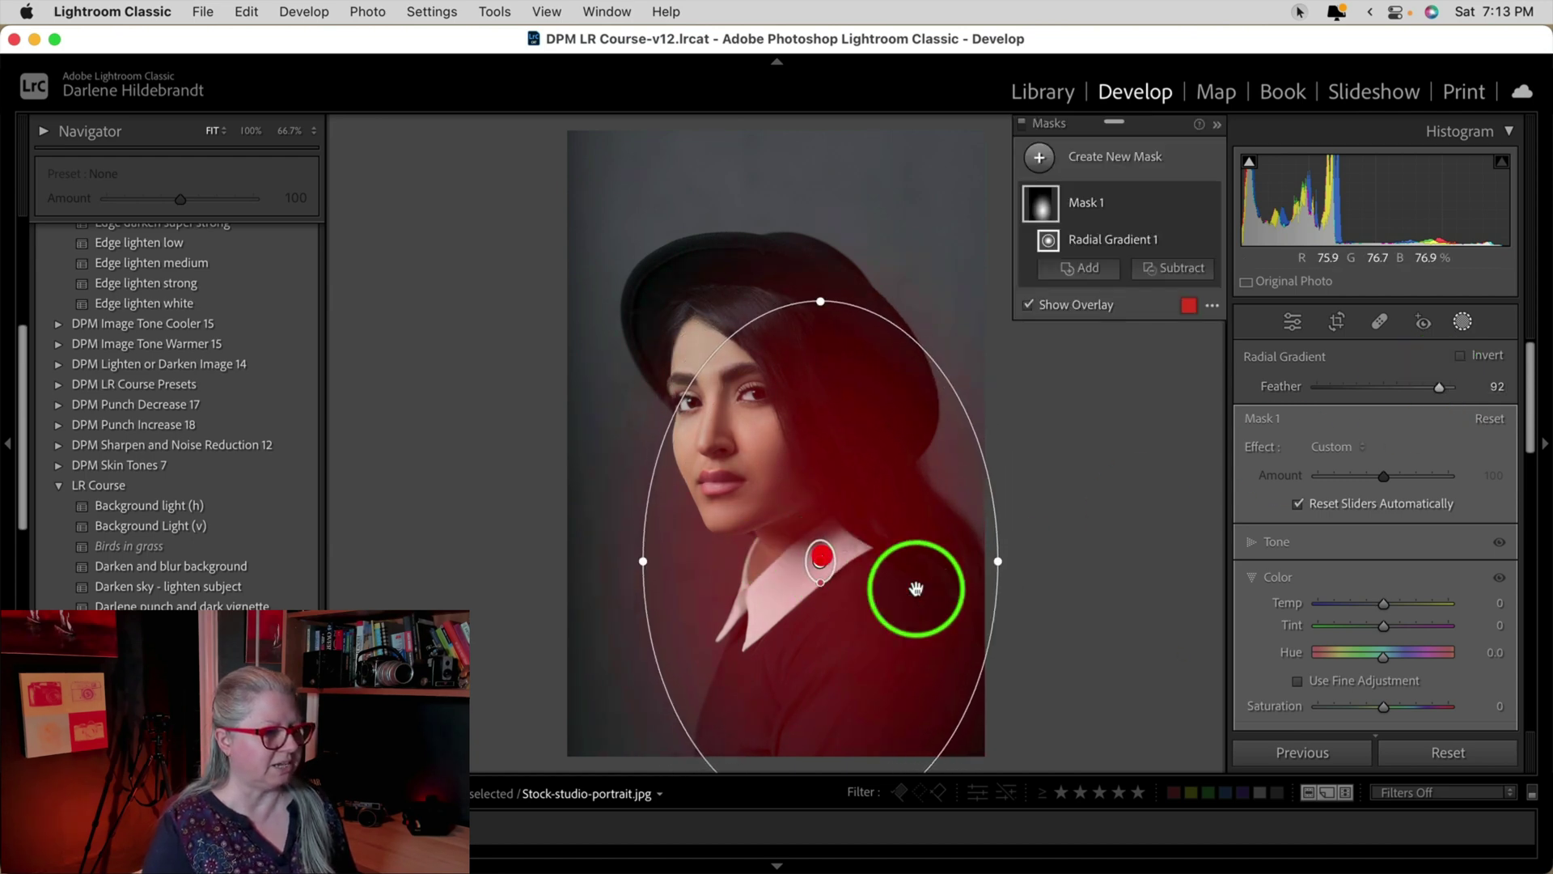
- Set the mask's Tone to Exposure 2.50, Highlights 42 and Whites 28
{"action": "left_click", "coordinate": [1252, 550]}
{"action": "scroll", "coordinate": [1396, 555], "scroll_direction": "down", "scroll_amount": 2}
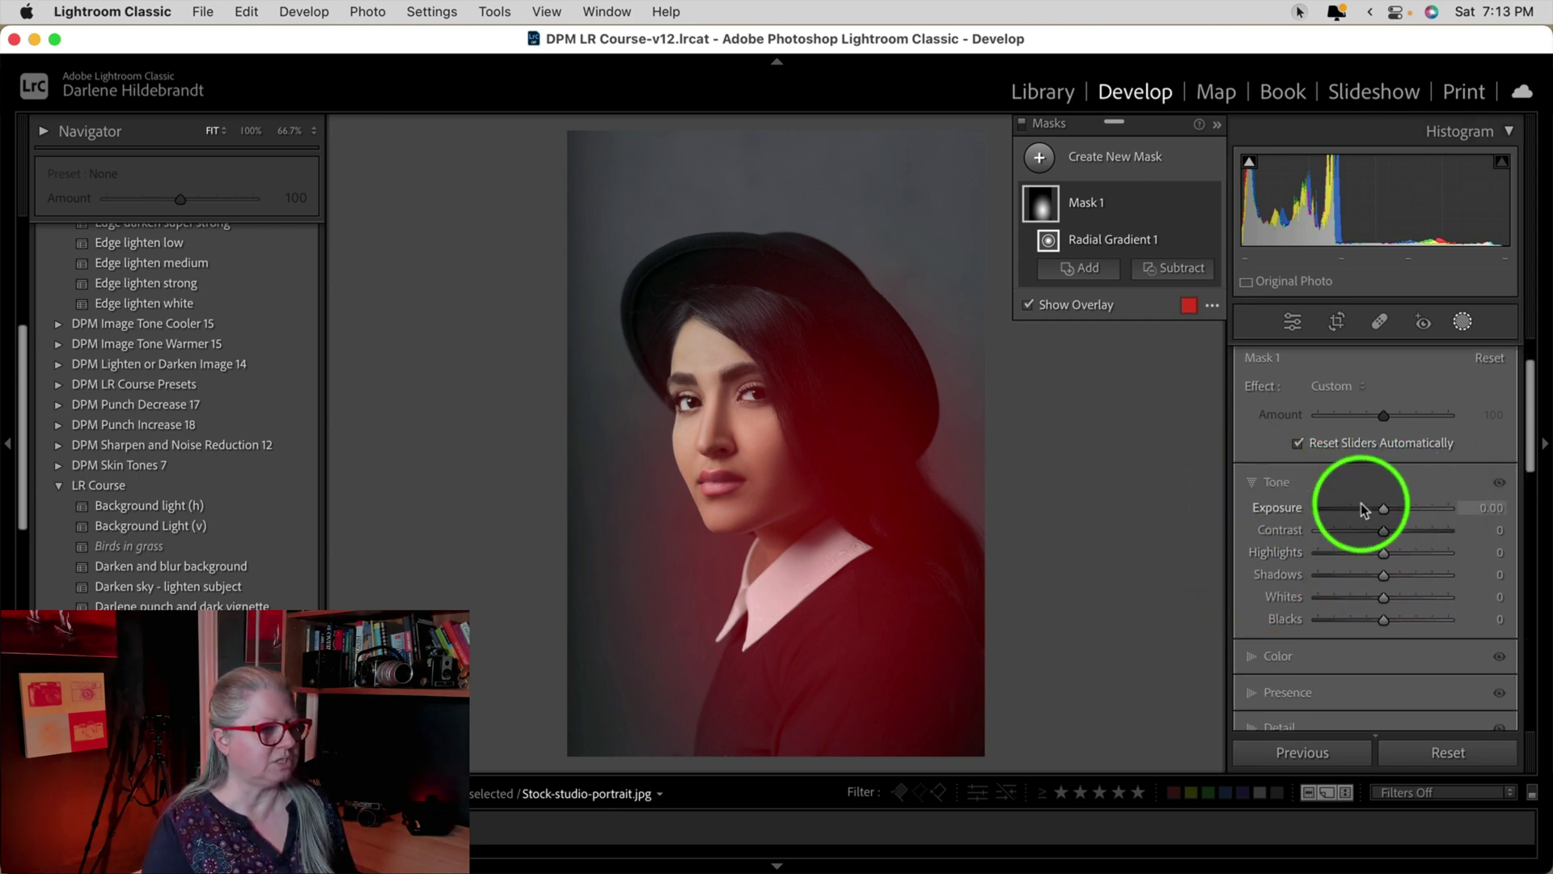
{"action": "left_click_drag", "start_coordinate": [1385, 508], "coordinate": [1423, 501]}
{"action": "mouse_move", "coordinate": [1386, 597]}
{"action": "left_mouse_down"}
{"action": "mouse_move", "coordinate": [1429, 592]}
{"action": "mouse_move", "coordinate": [1402, 589]}
{"action": "left_mouse_up"}
{"action": "left_click_drag", "start_coordinate": [1385, 553], "coordinate": [1411, 558]}
{"action": "left_click", "coordinate": [1401, 597]}
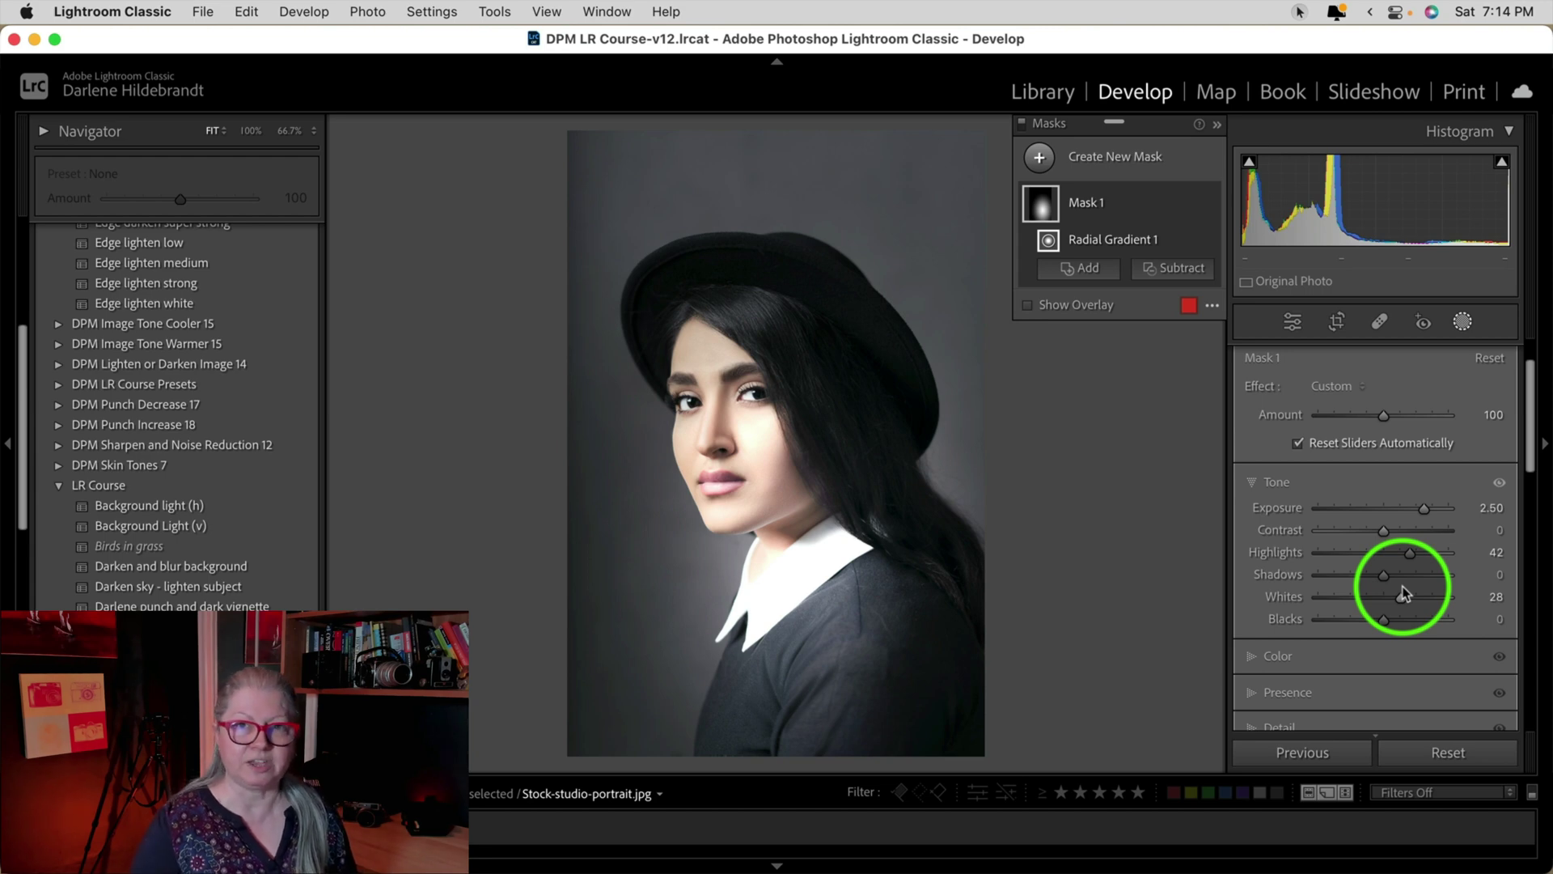
- Subtract the selected subject from Mask 1, check the overlay and raise Exposure to 4.00
{"action": "left_click", "coordinate": [1168, 269]}
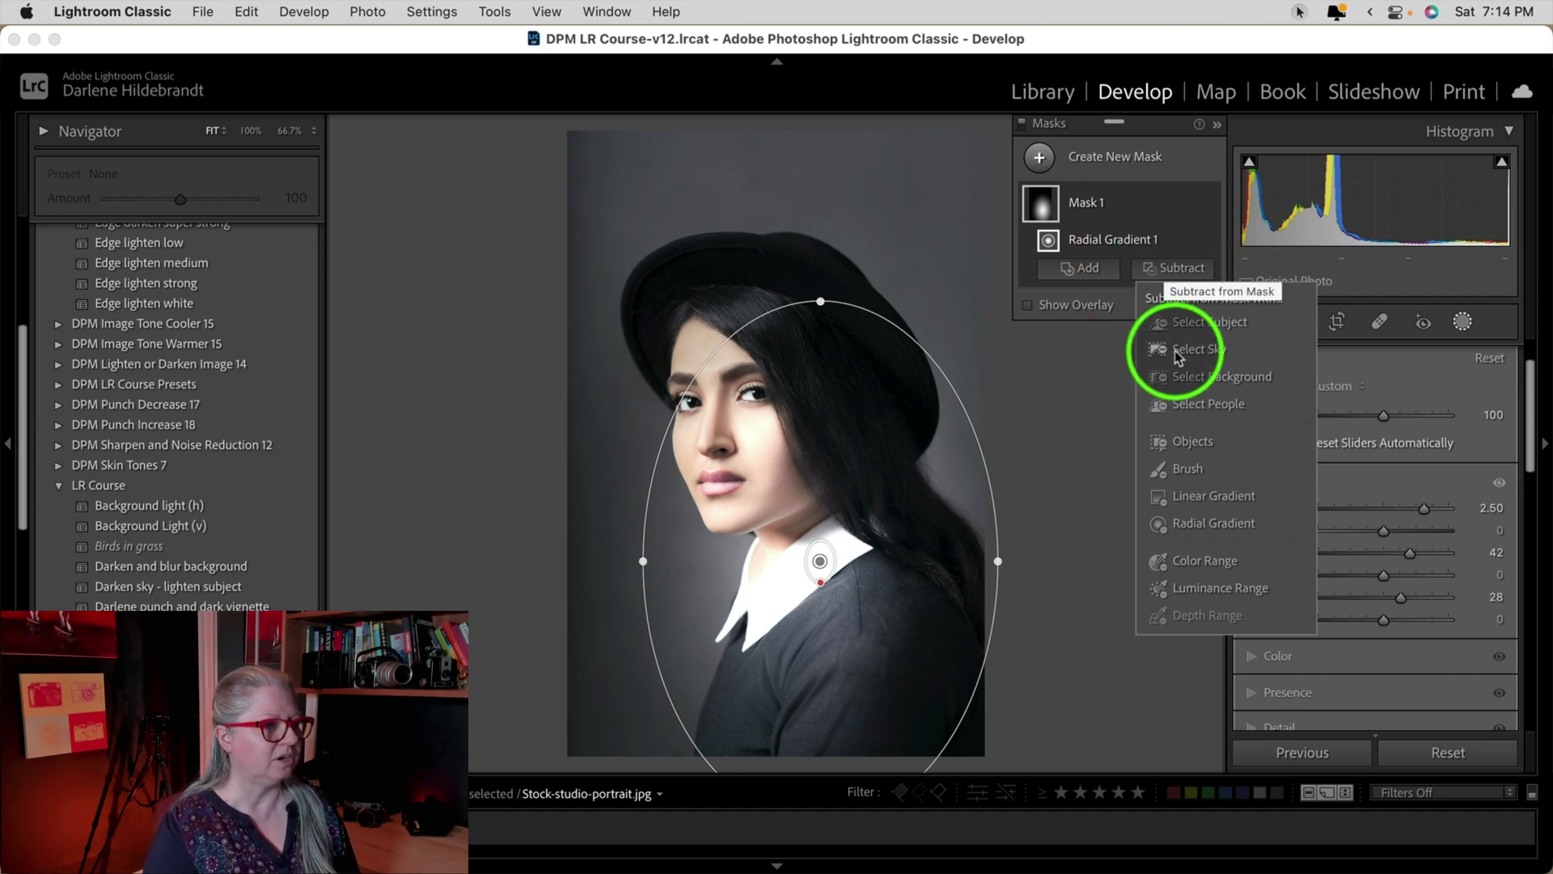
{"action": "left_click", "coordinate": [1186, 323]}
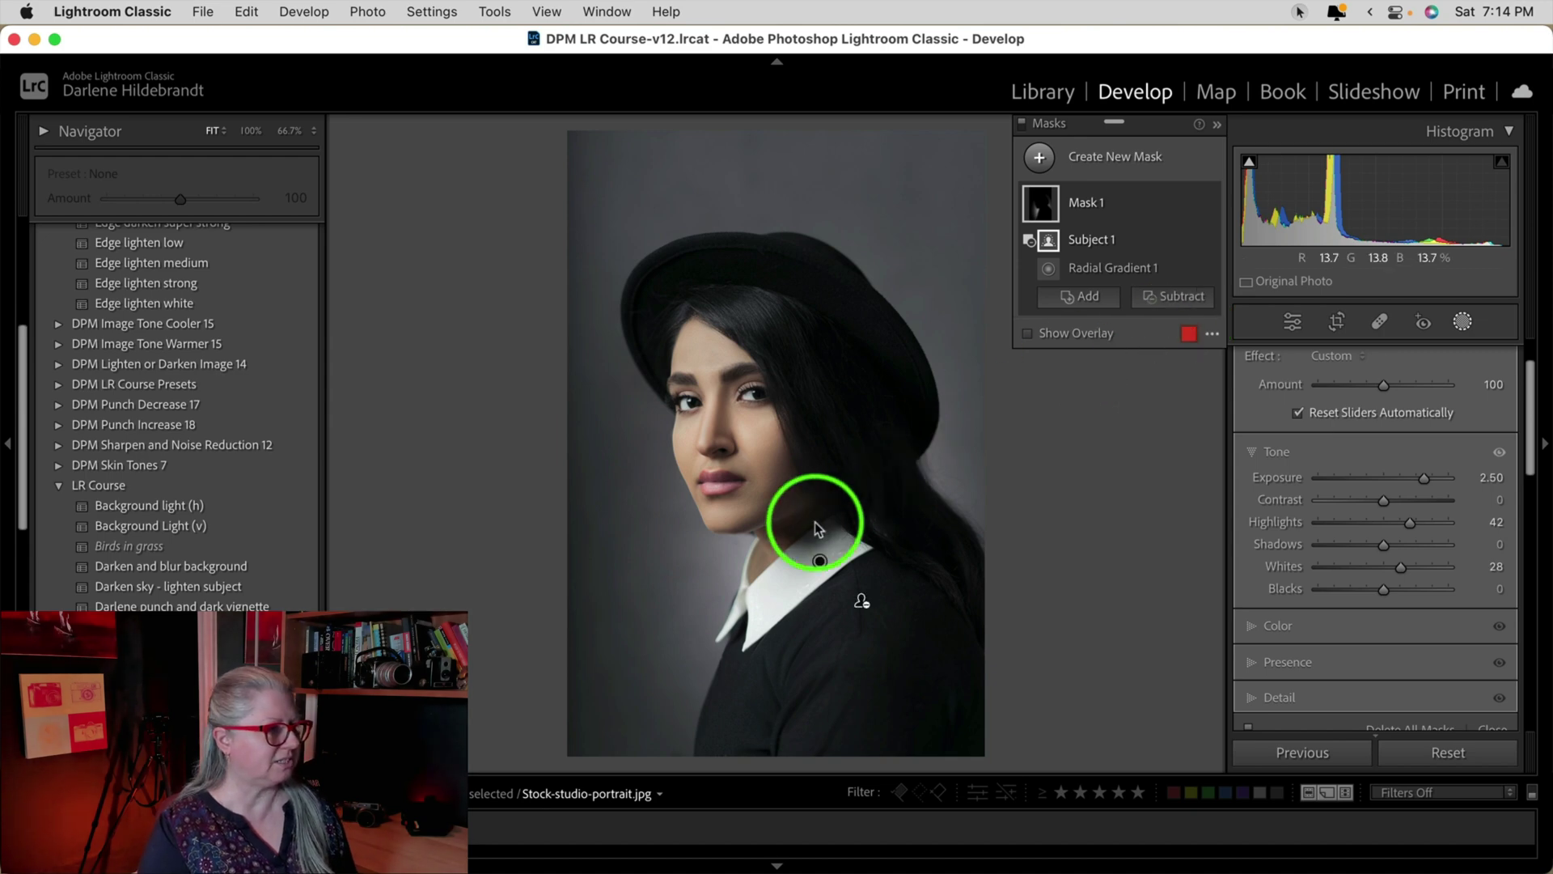
{"action": "left_click", "coordinate": [1027, 334]}
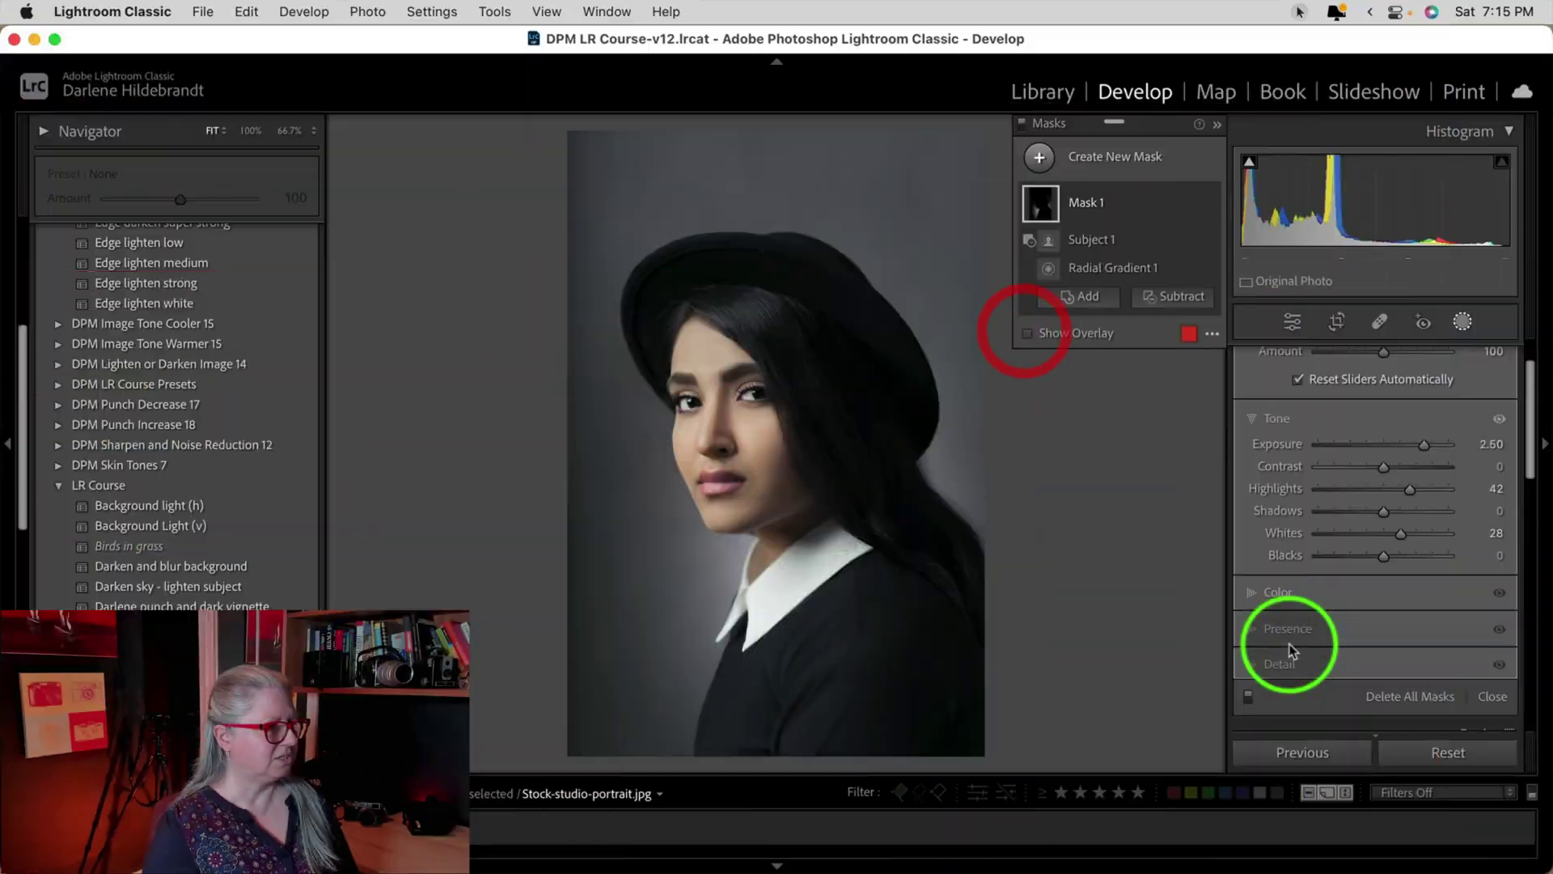
{"action": "mouse_move", "coordinate": [1416, 438]}
{"action": "left_mouse_down"}
{"action": "mouse_move", "coordinate": [1333, 429]}
{"action": "mouse_move", "coordinate": [1455, 431]}
{"action": "mouse_move", "coordinate": [1433, 431]}
{"action": "left_mouse_up"}
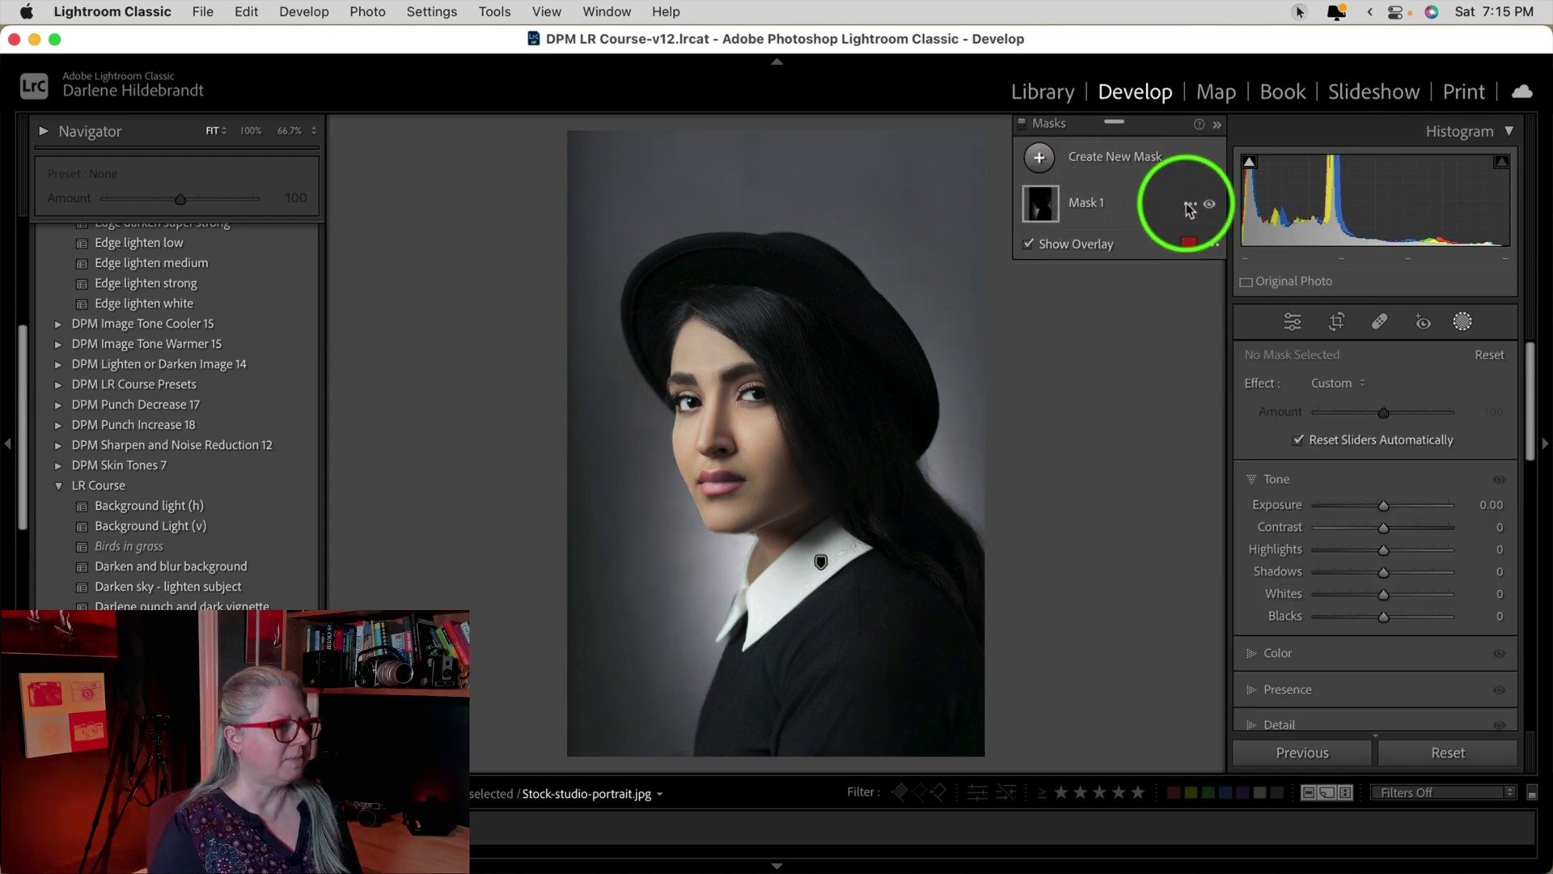
- Rename Mask 1 to 'background spotlight'
{"action": "left_click", "coordinate": [1186, 204]}
{"action": "left_click", "coordinate": [1191, 214]}
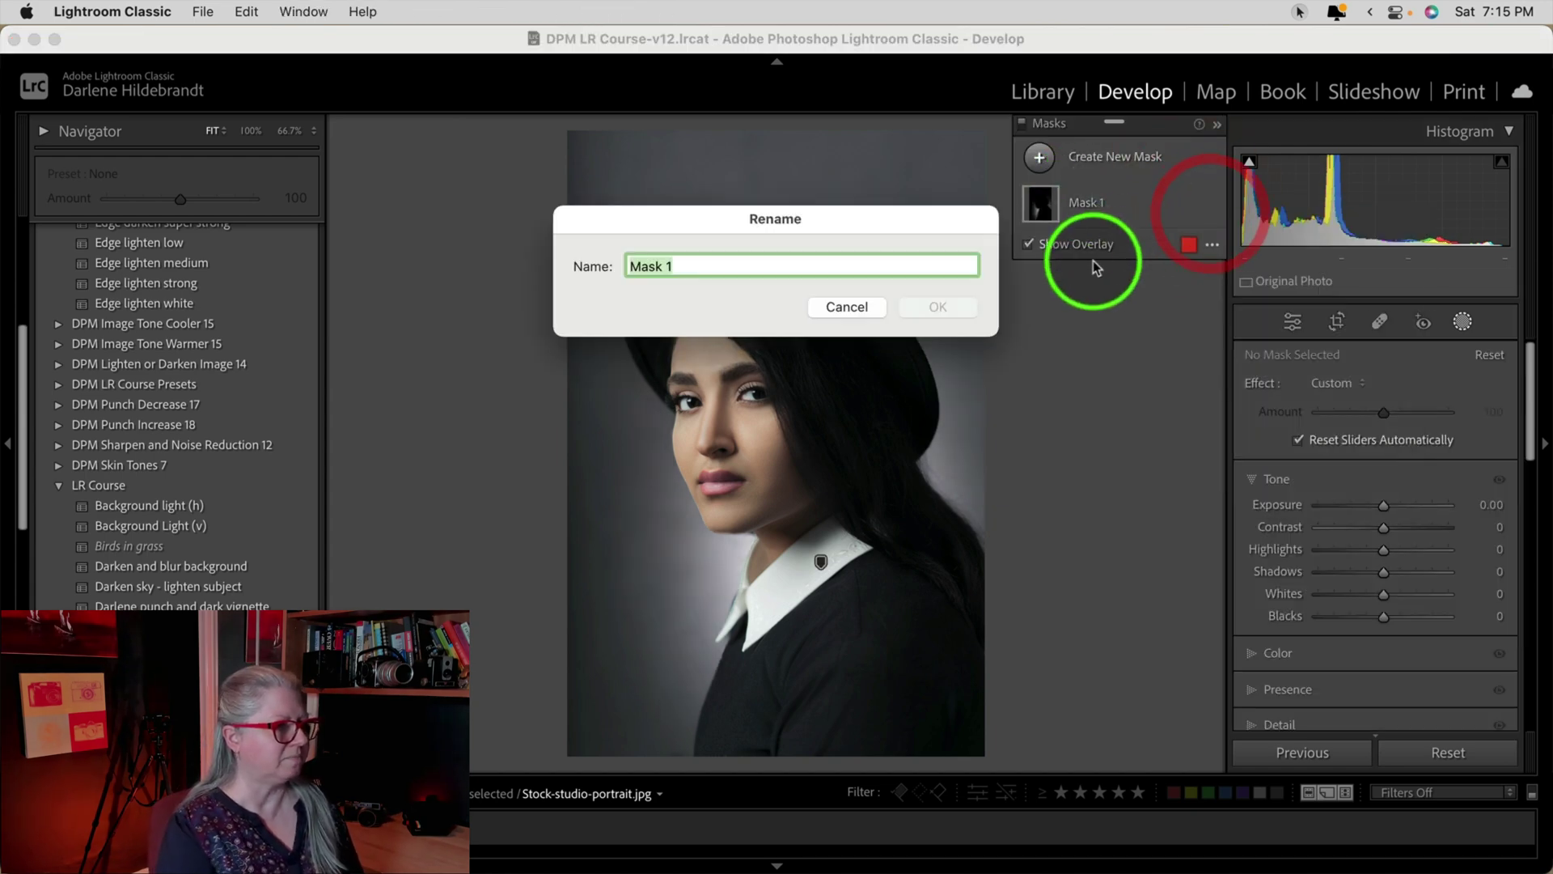
{"action": "type", "text": "background"}
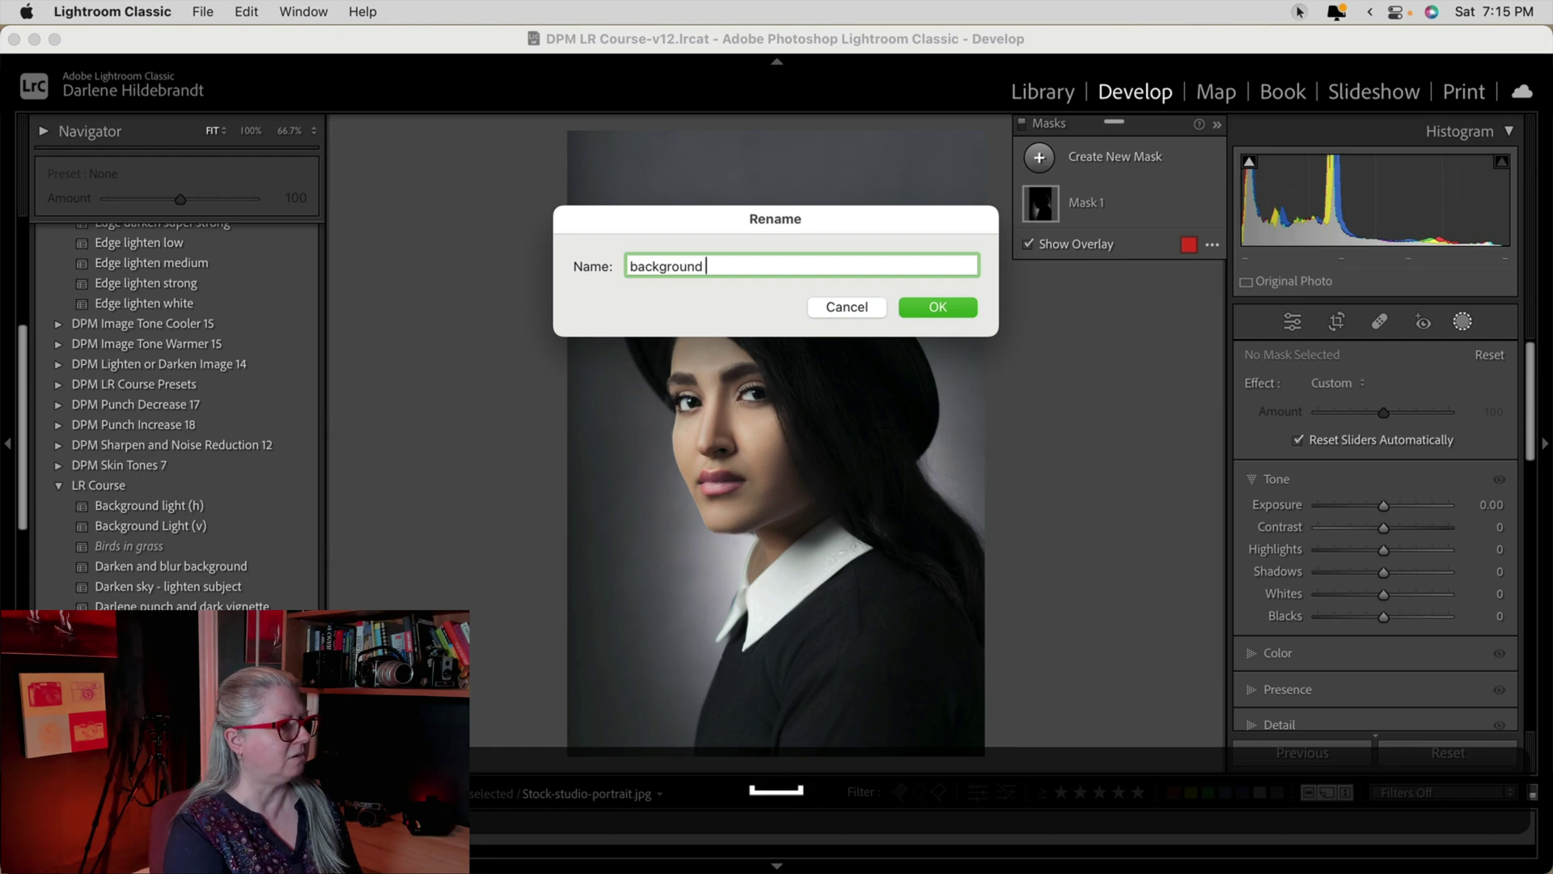
{"action": "type", "text": " spotlight"}
{"action": "key", "text": "Return"}
{"action": "key", "text": "shift+w"}
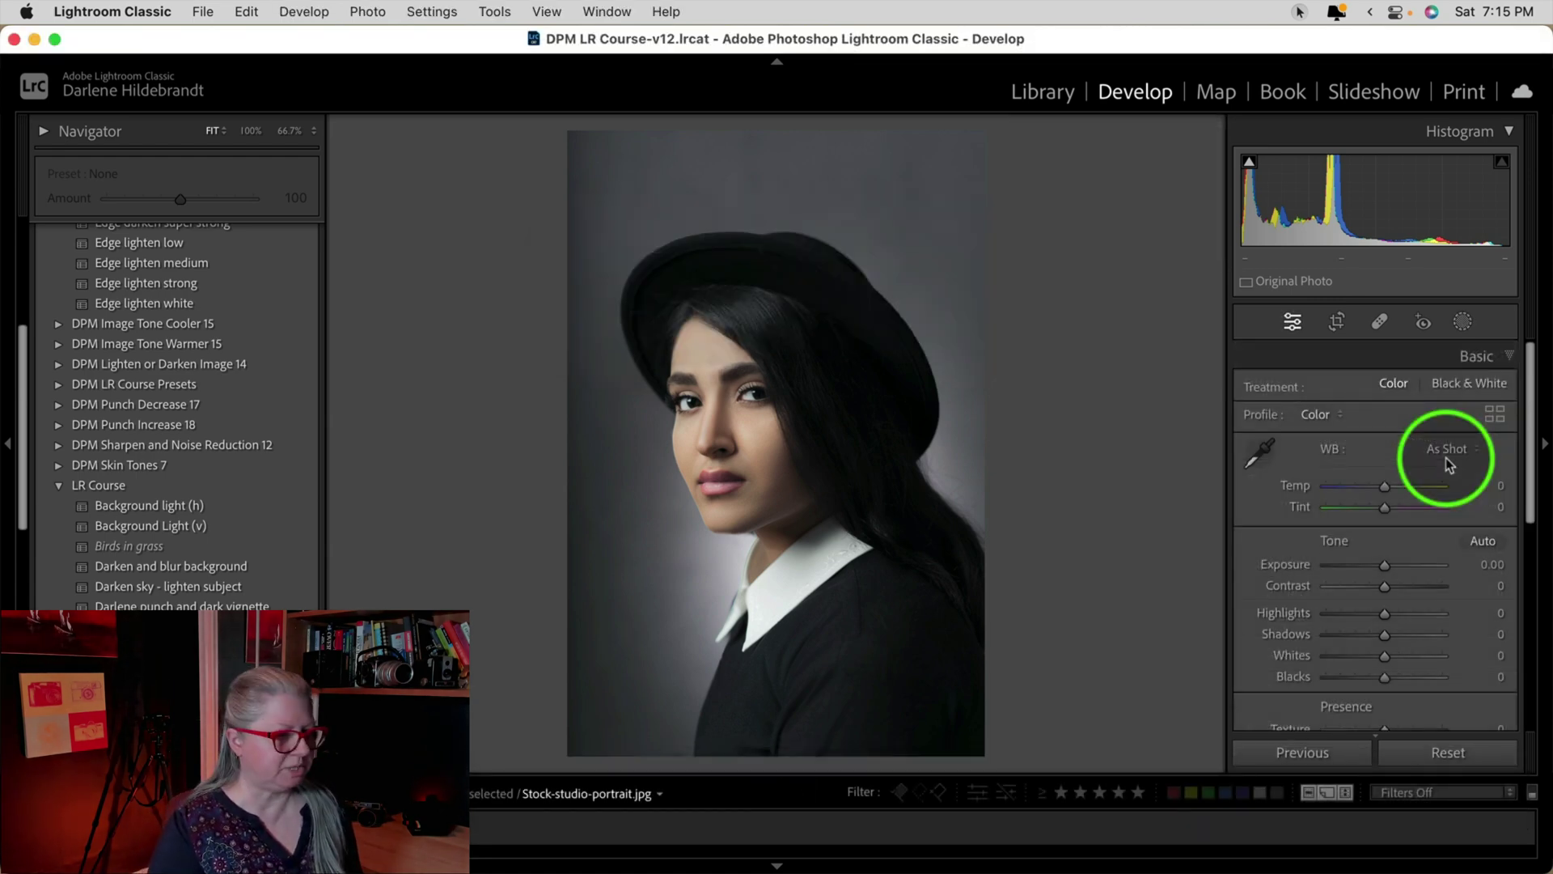
- Add a Highlight Priority post-crop vignette with Amount -31, Midpoint 37 and Feather 88
{"action": "scroll", "coordinate": [1445, 457], "scroll_direction": "down", "scroll_amount": 10}
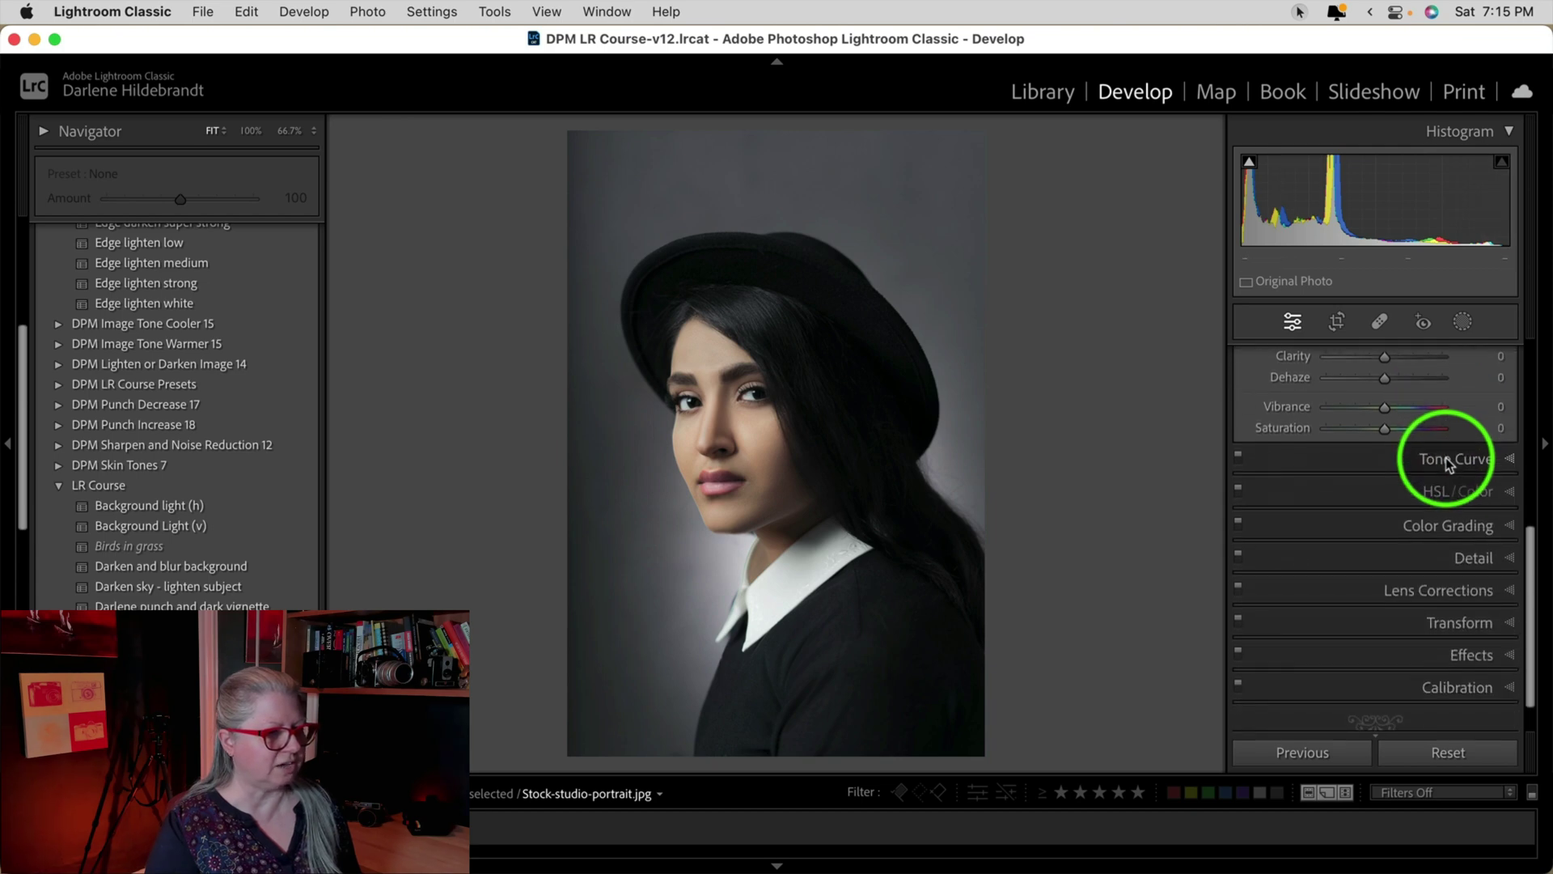
{"action": "left_click", "coordinate": [1468, 651]}
{"action": "left_click_drag", "start_coordinate": [1377, 544], "coordinate": [1367, 541]}
{"action": "left_click_drag", "start_coordinate": [1385, 600], "coordinate": [1268, 606]}
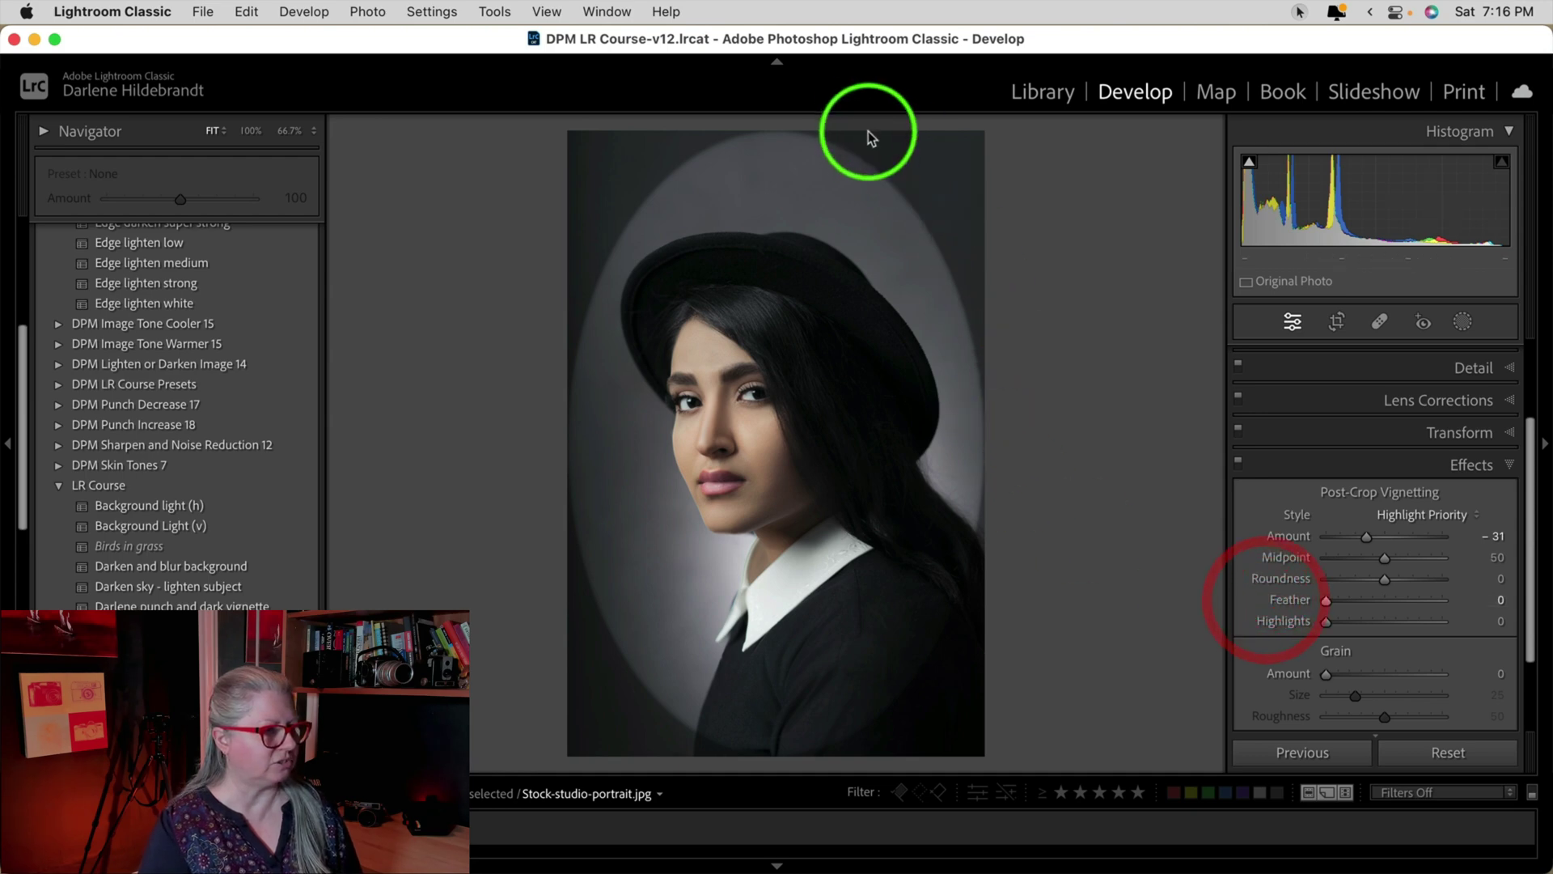
{"action": "left_click_drag", "start_coordinate": [1328, 604], "coordinate": [1426, 606]}
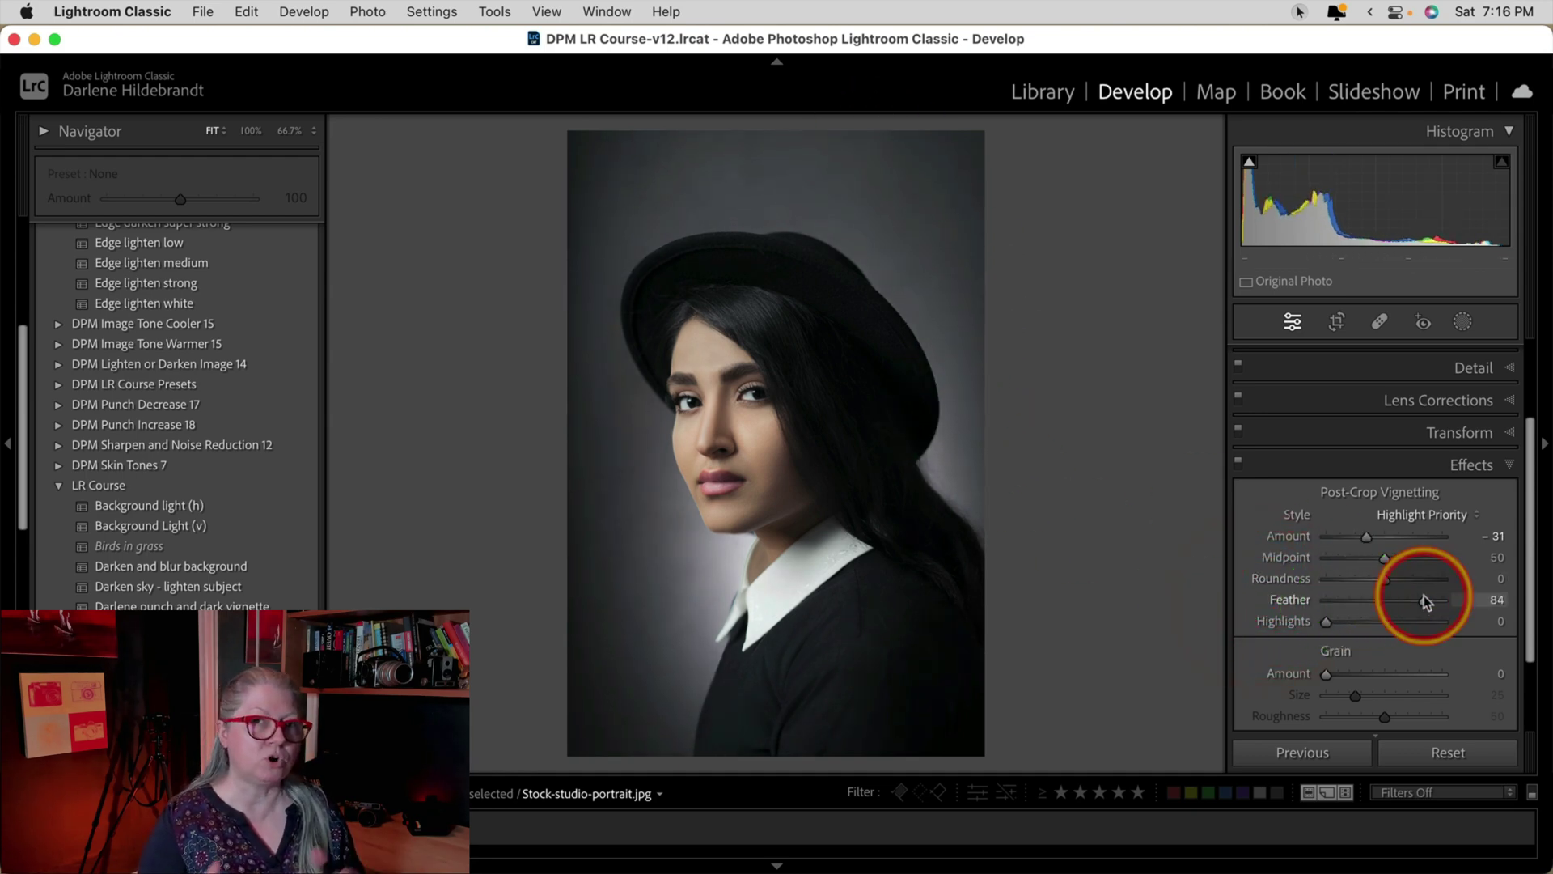
{"action": "double_click", "coordinate": [1285, 599]}
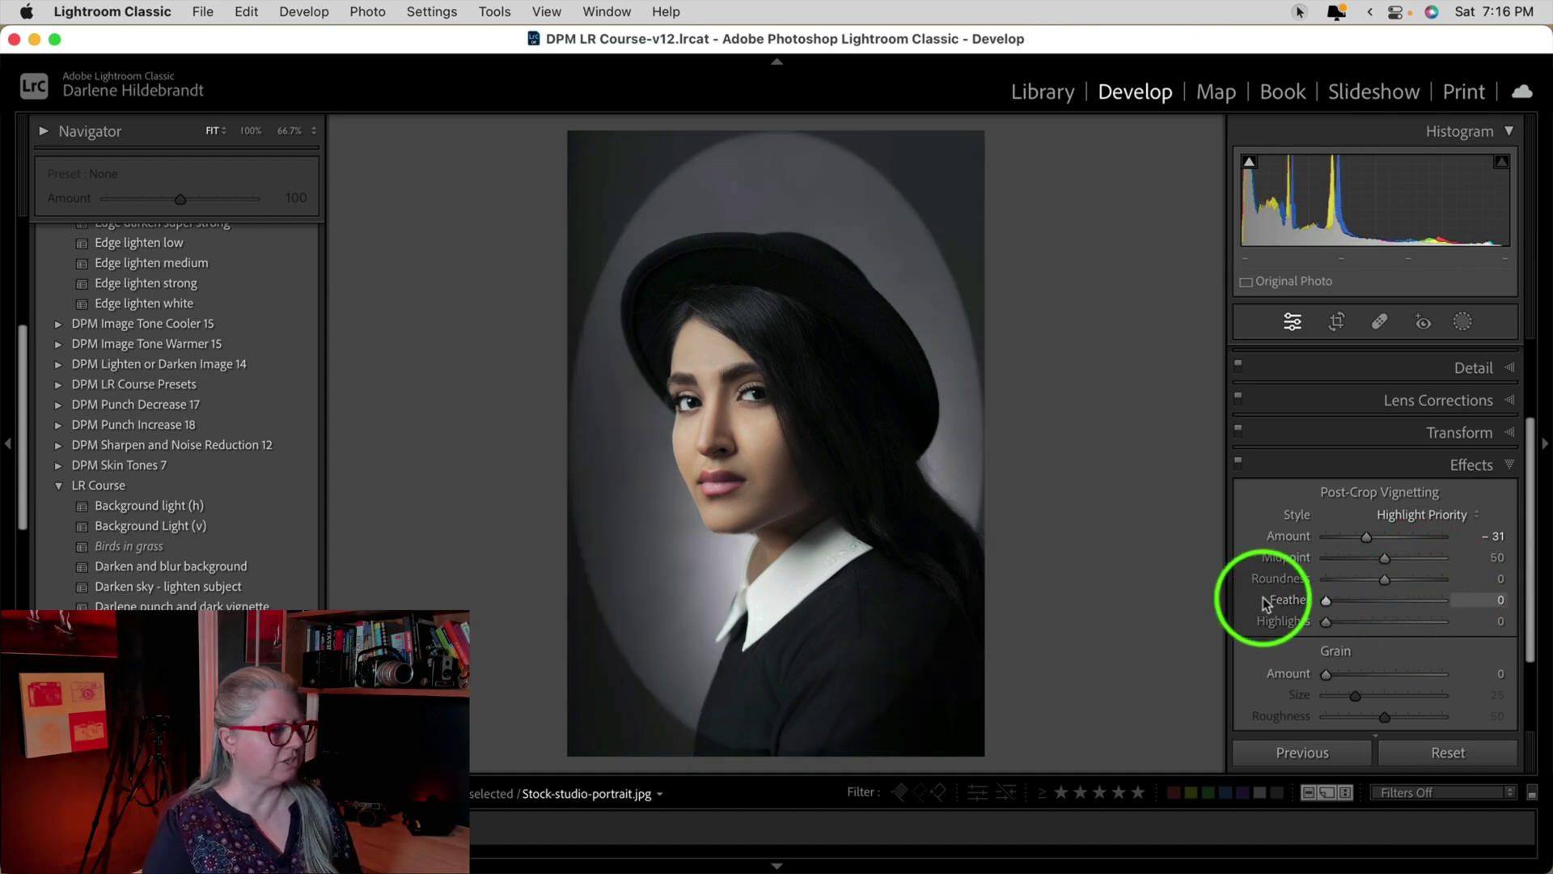
{"action": "left_click_drag", "start_coordinate": [1384, 557], "coordinate": [1425, 594]}
{"action": "left_click", "coordinate": [1300, 451]}
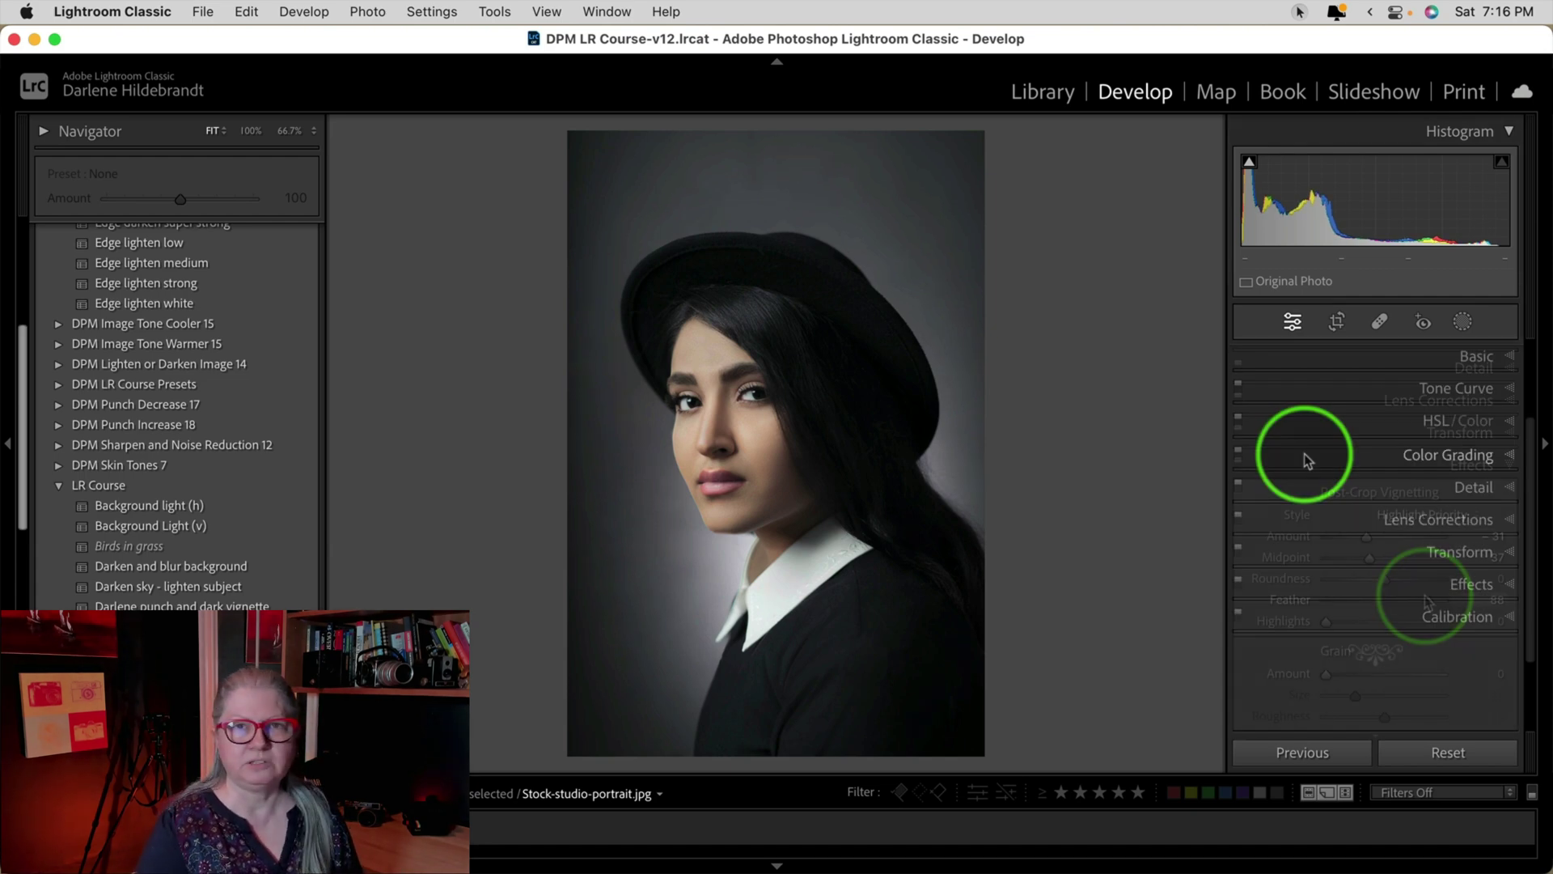
{"action": "key", "text": "backslash"}
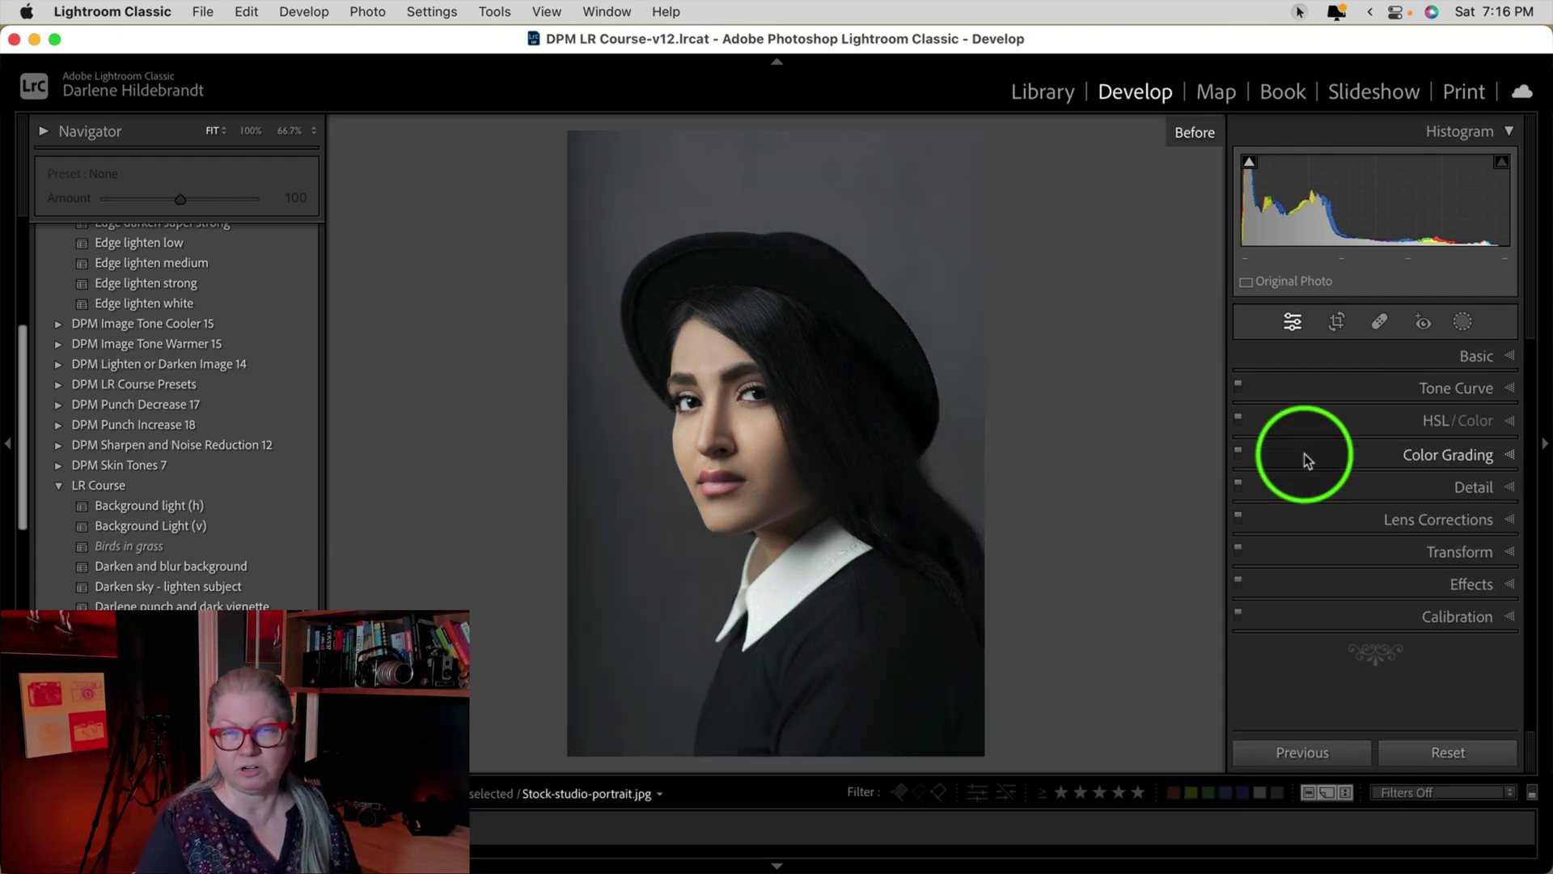
{"action": "key", "text": "backslash"}
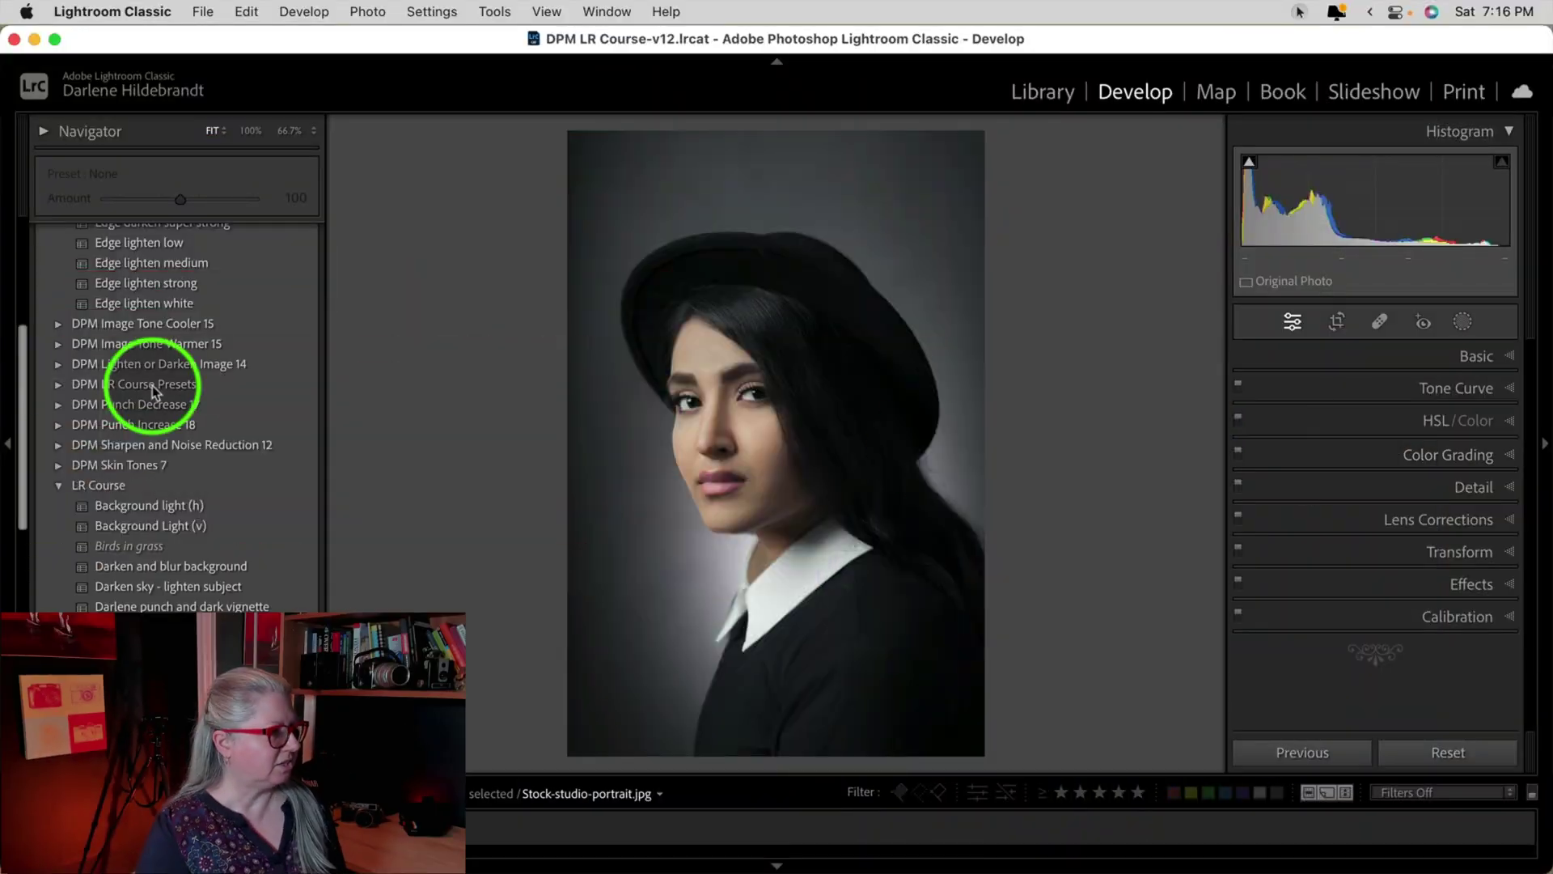
{"action": "scroll", "coordinate": [156, 401], "scroll_direction": "up", "scroll_amount": 6}
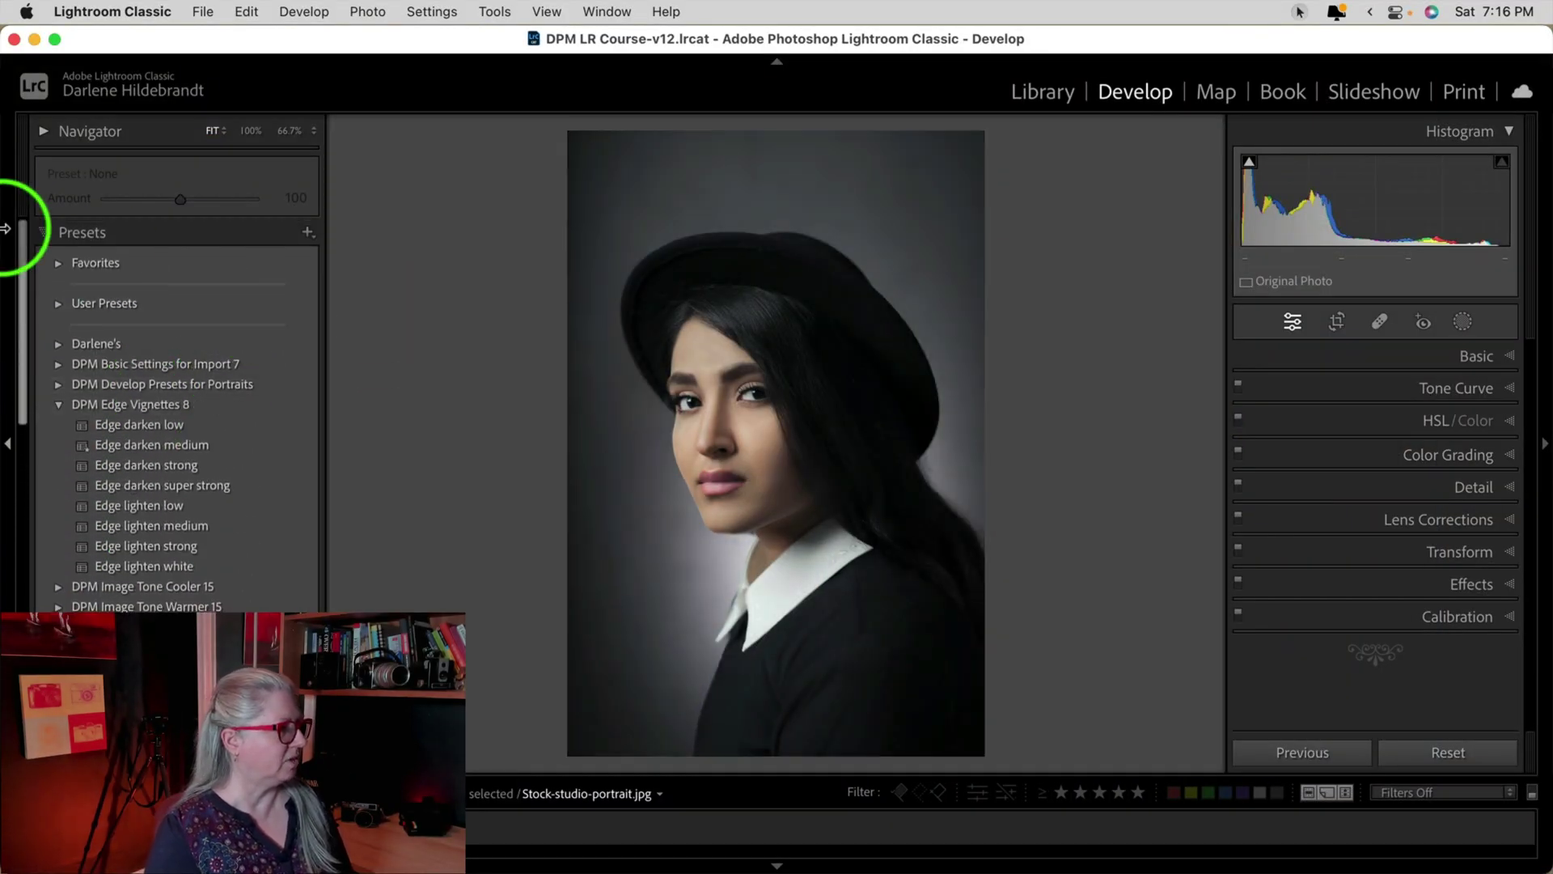
- Create the 'Background spotlight' preset in User Presets, including only the mask and vignette
{"action": "left_click", "coordinate": [309, 233]}
{"action": "left_click", "coordinate": [322, 256]}
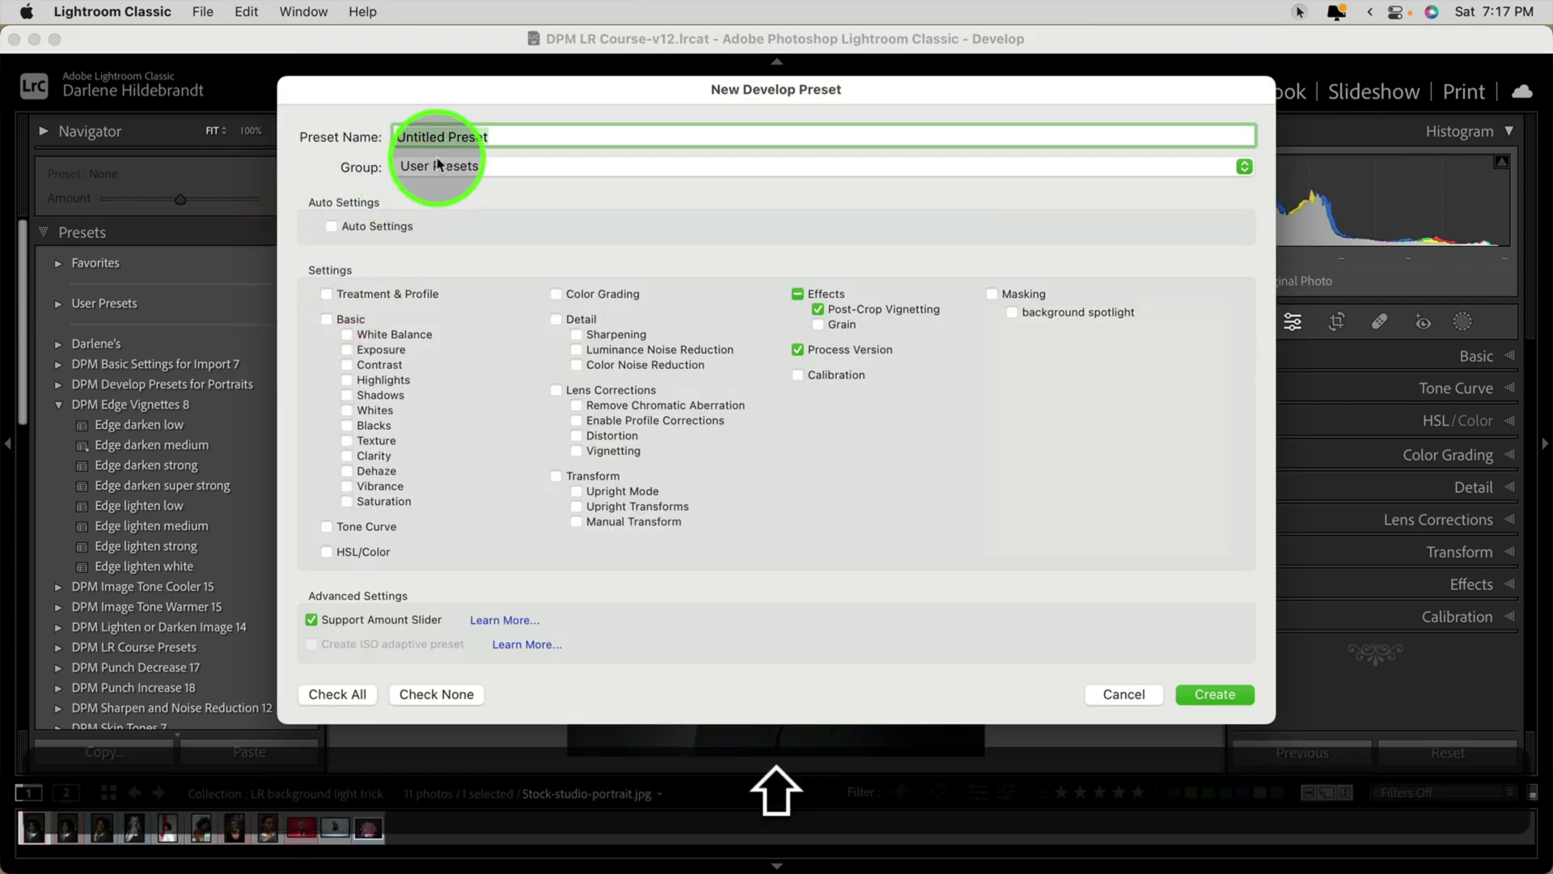
{"action": "type", "text": "Background spotlight"}
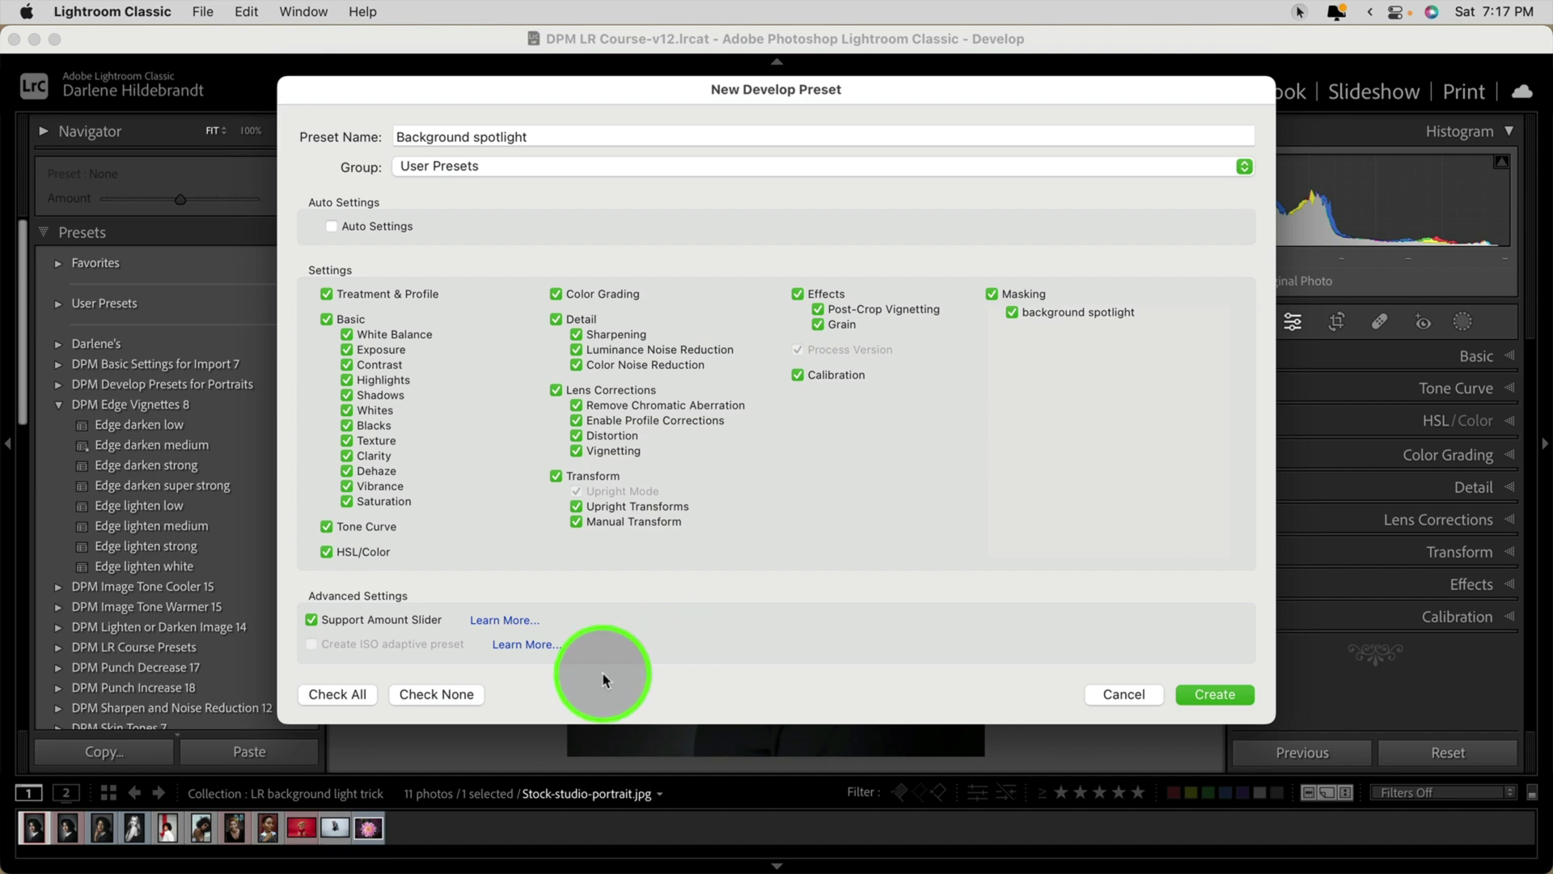
{"action": "left_click", "coordinate": [437, 694]}
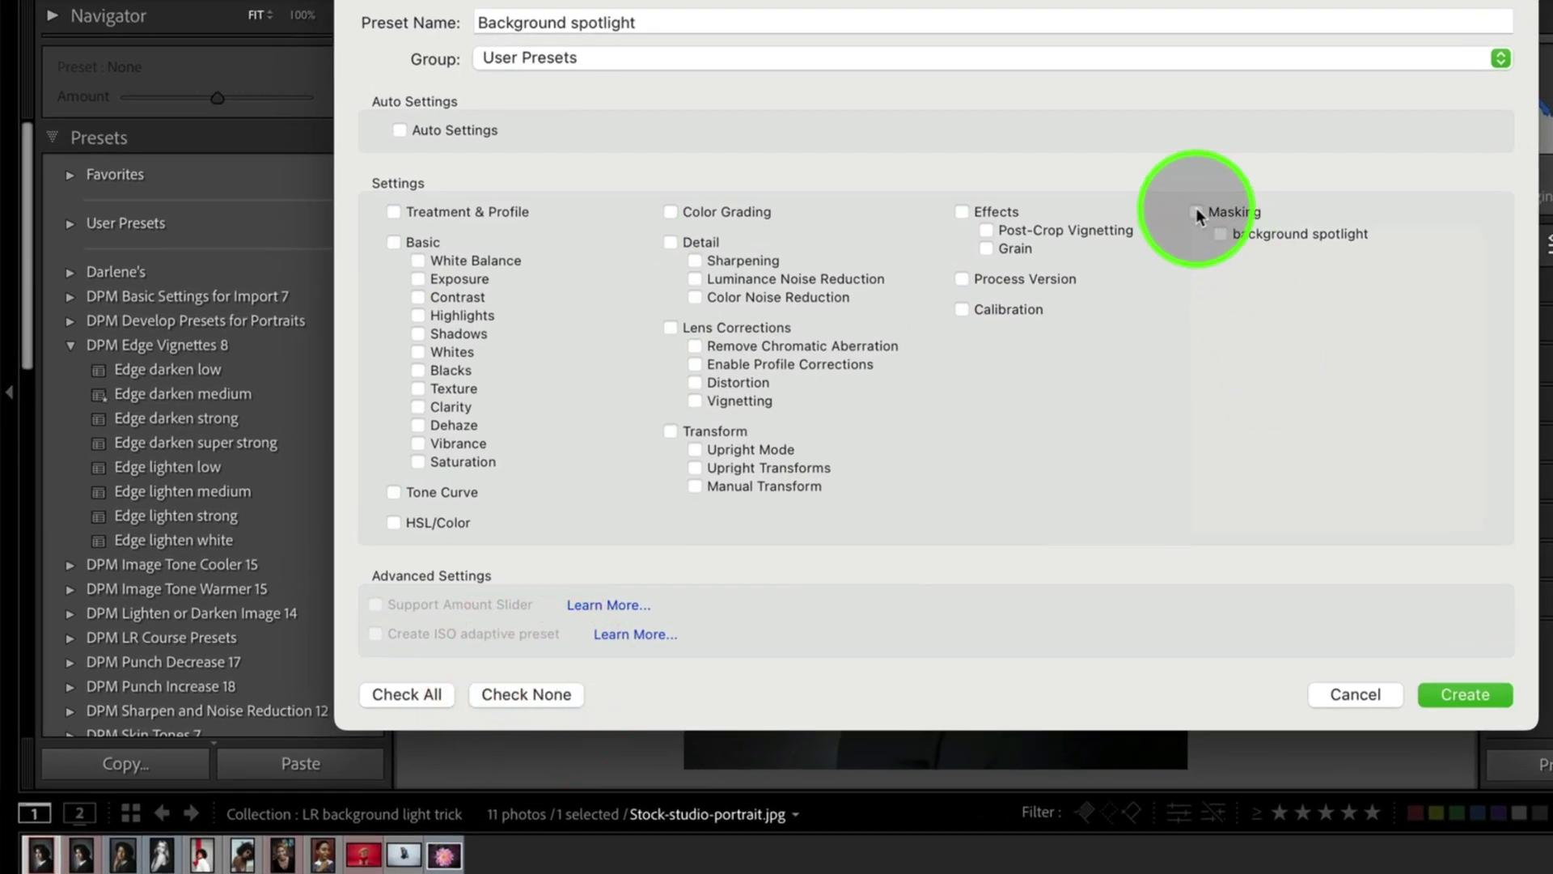
{"action": "left_click", "coordinate": [1197, 212]}
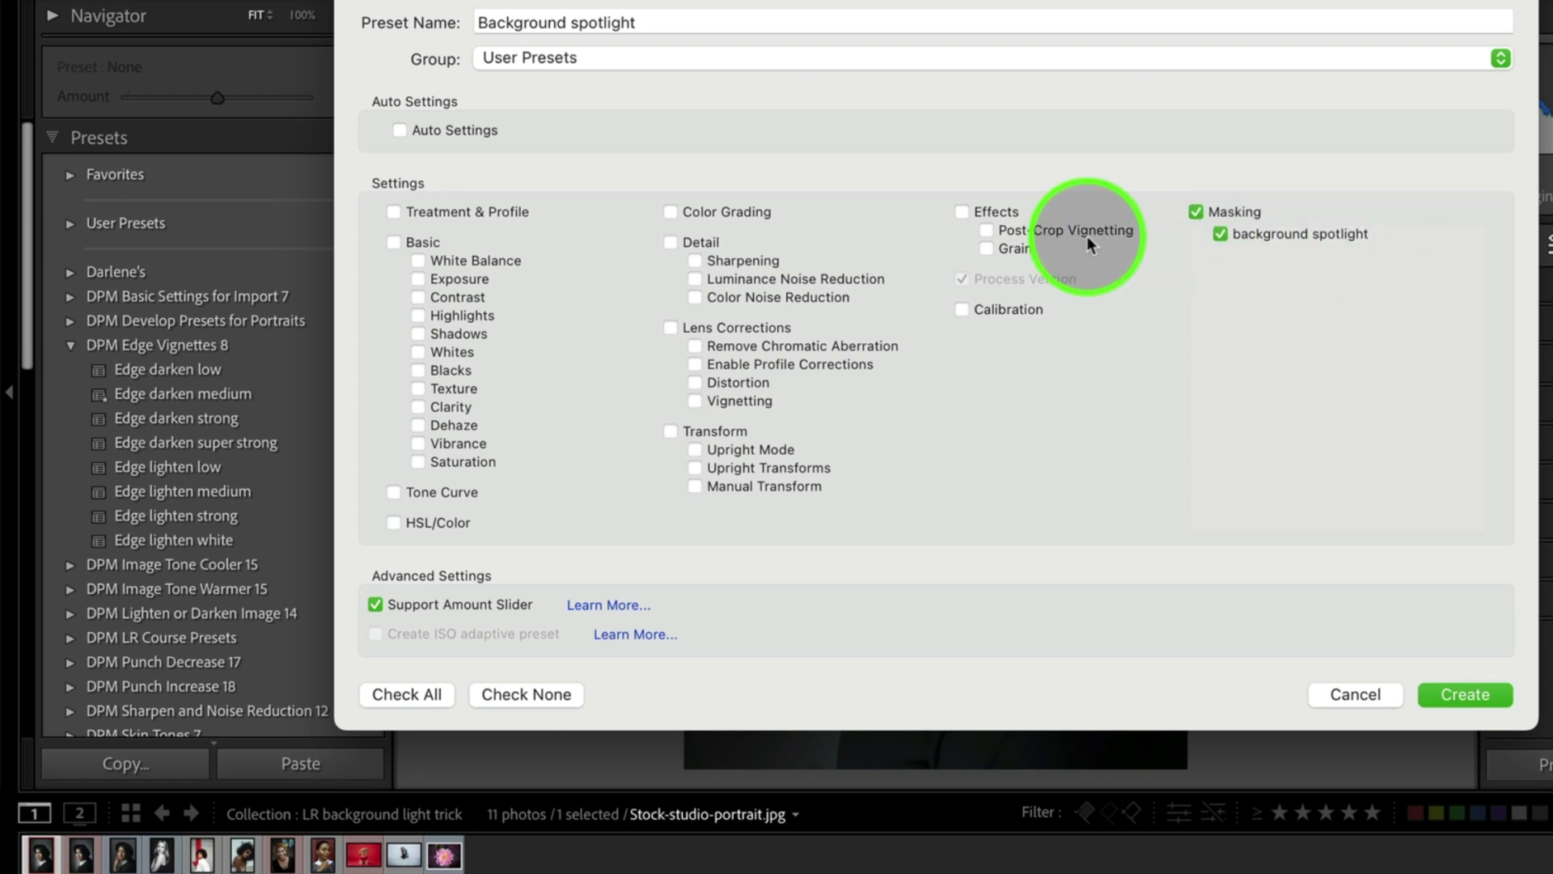
{"action": "left_click", "coordinate": [1053, 229]}
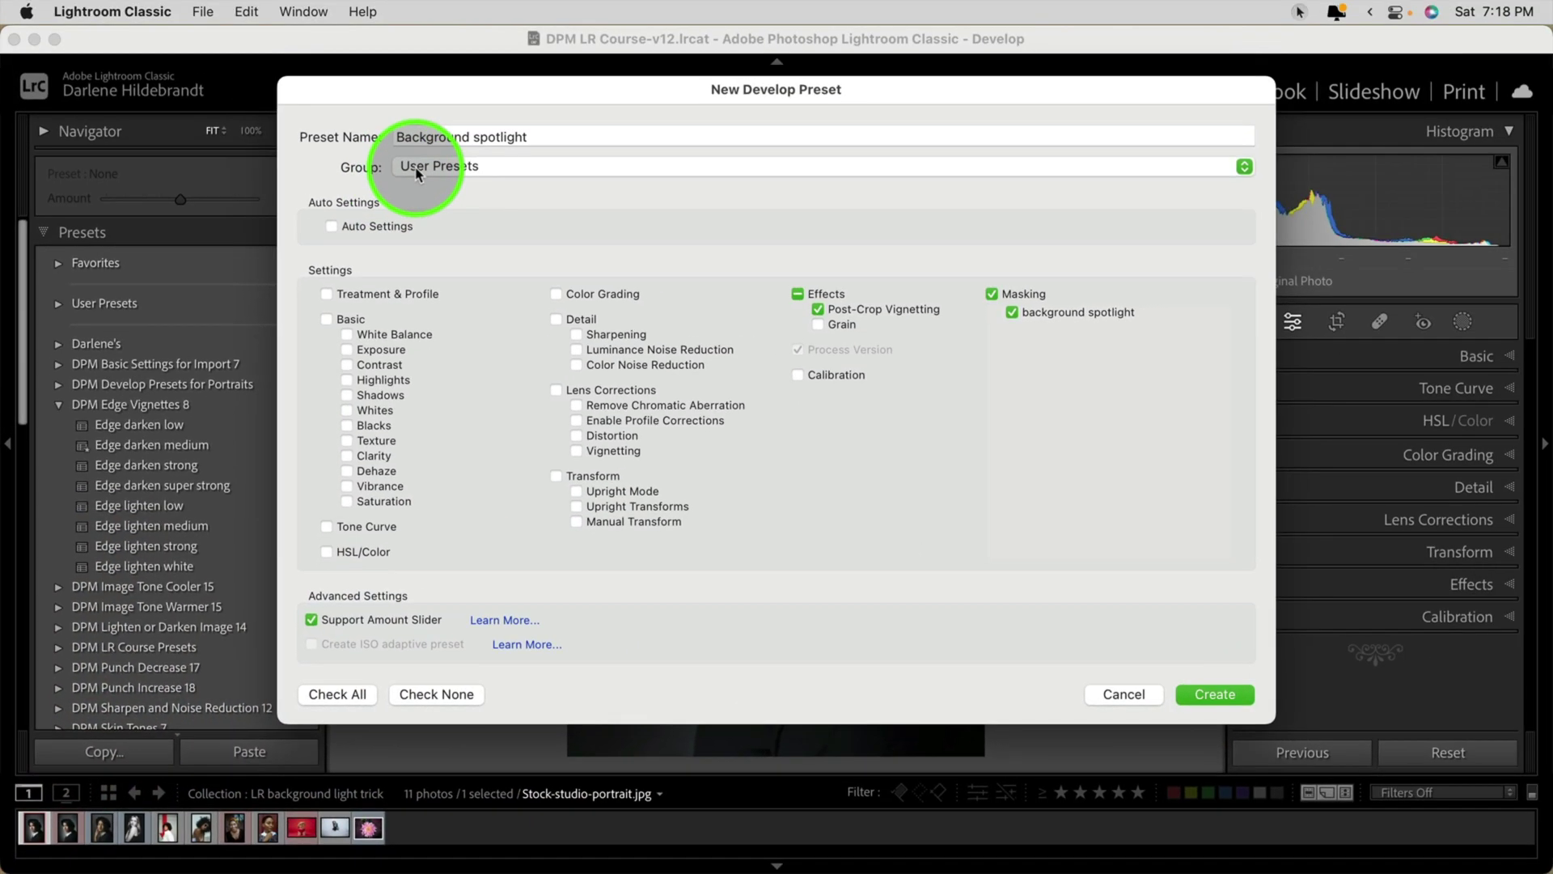
{"action": "left_click", "coordinate": [517, 60]}
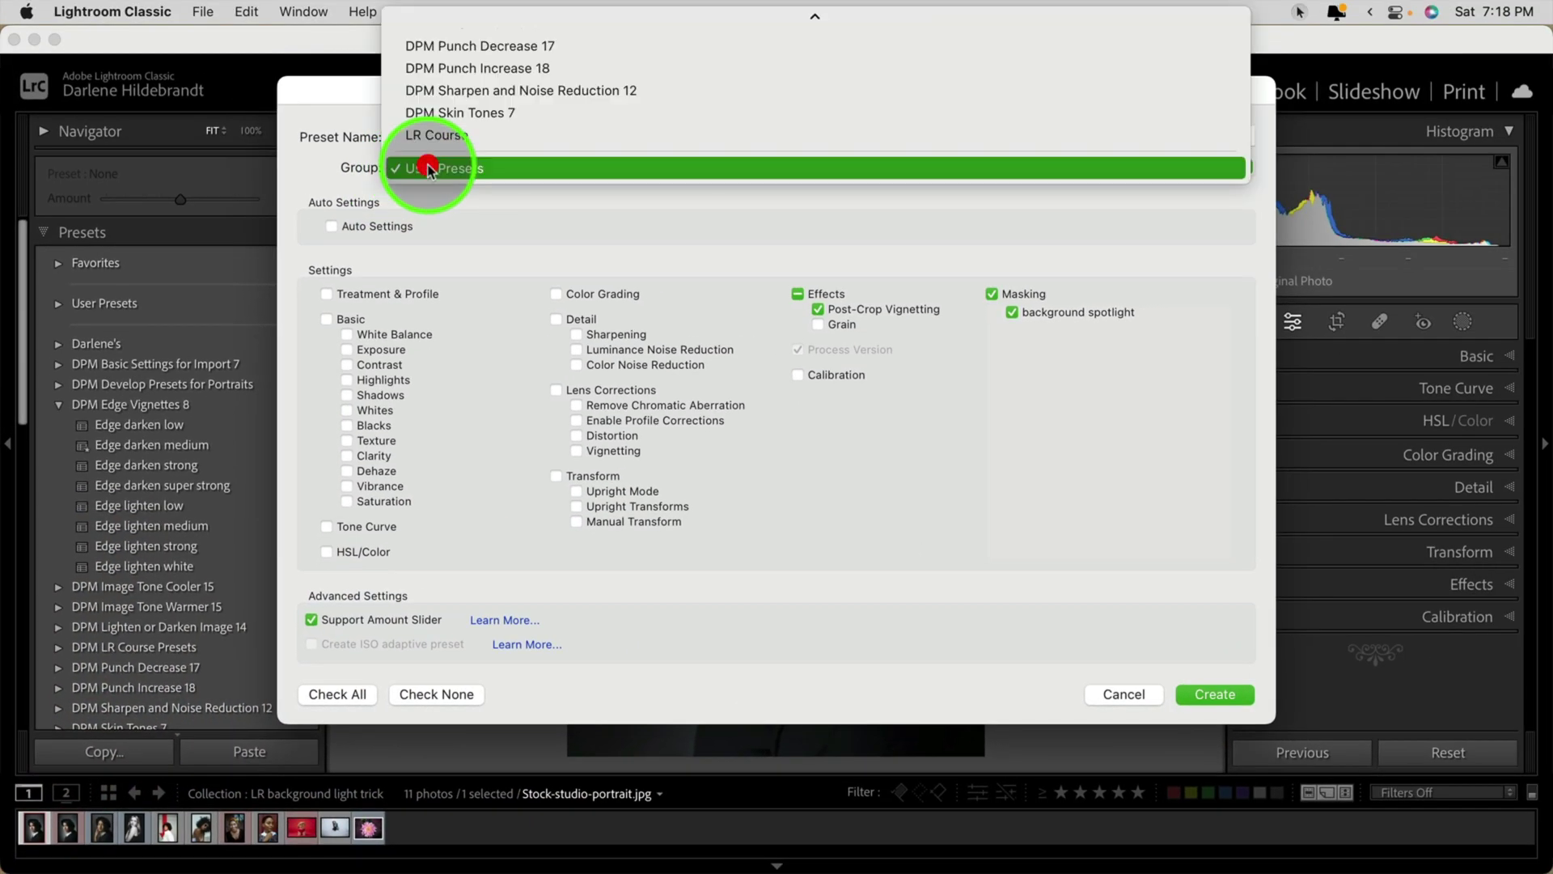
{"action": "left_click", "coordinate": [438, 167]}
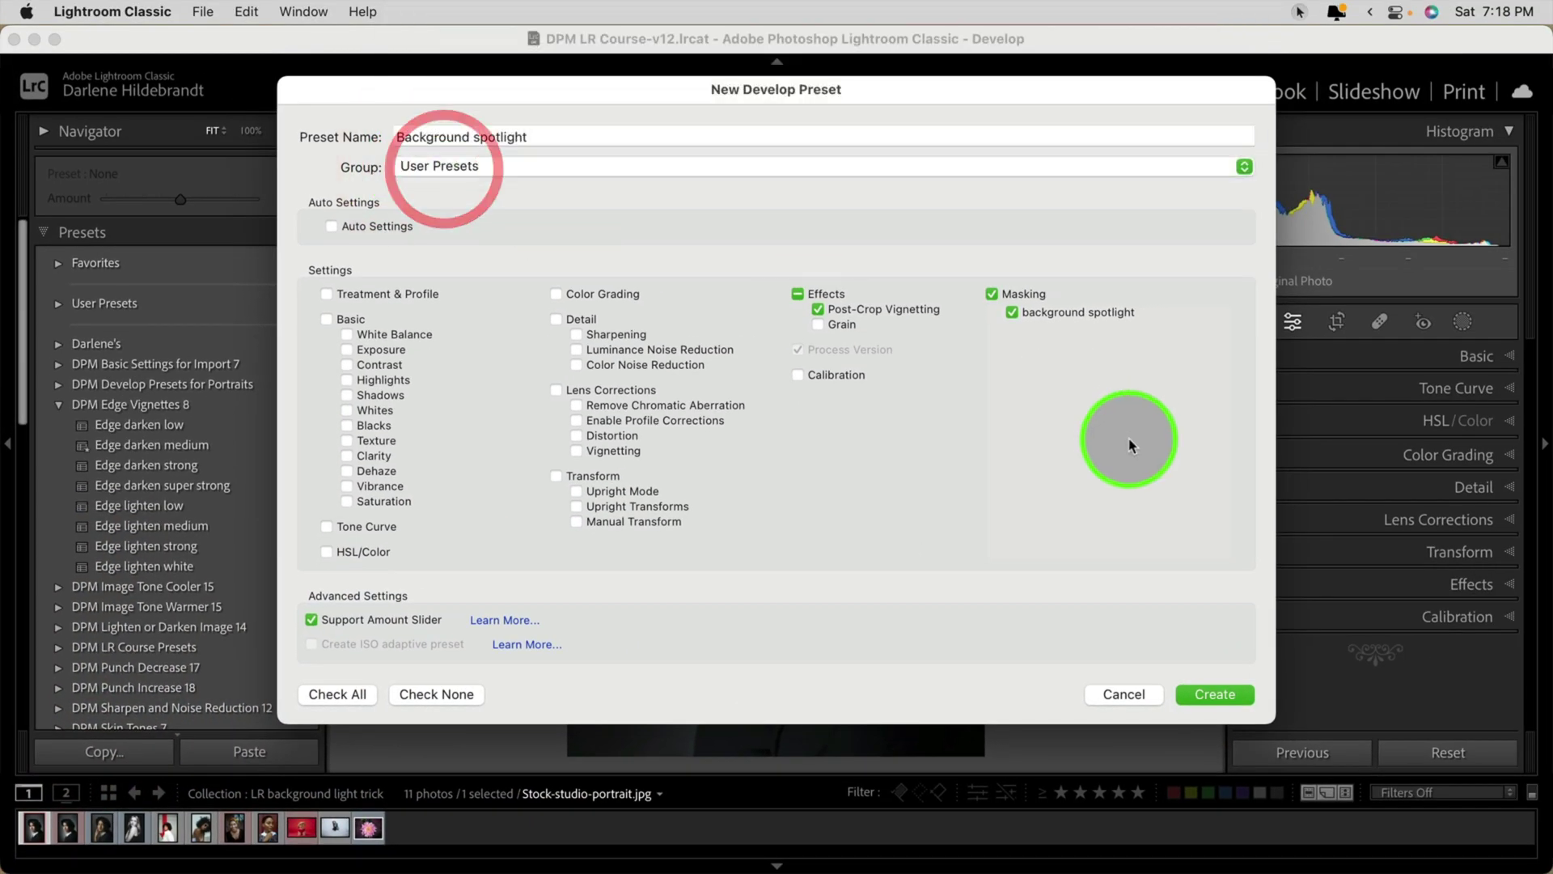
{"action": "left_click", "coordinate": [1215, 694]}
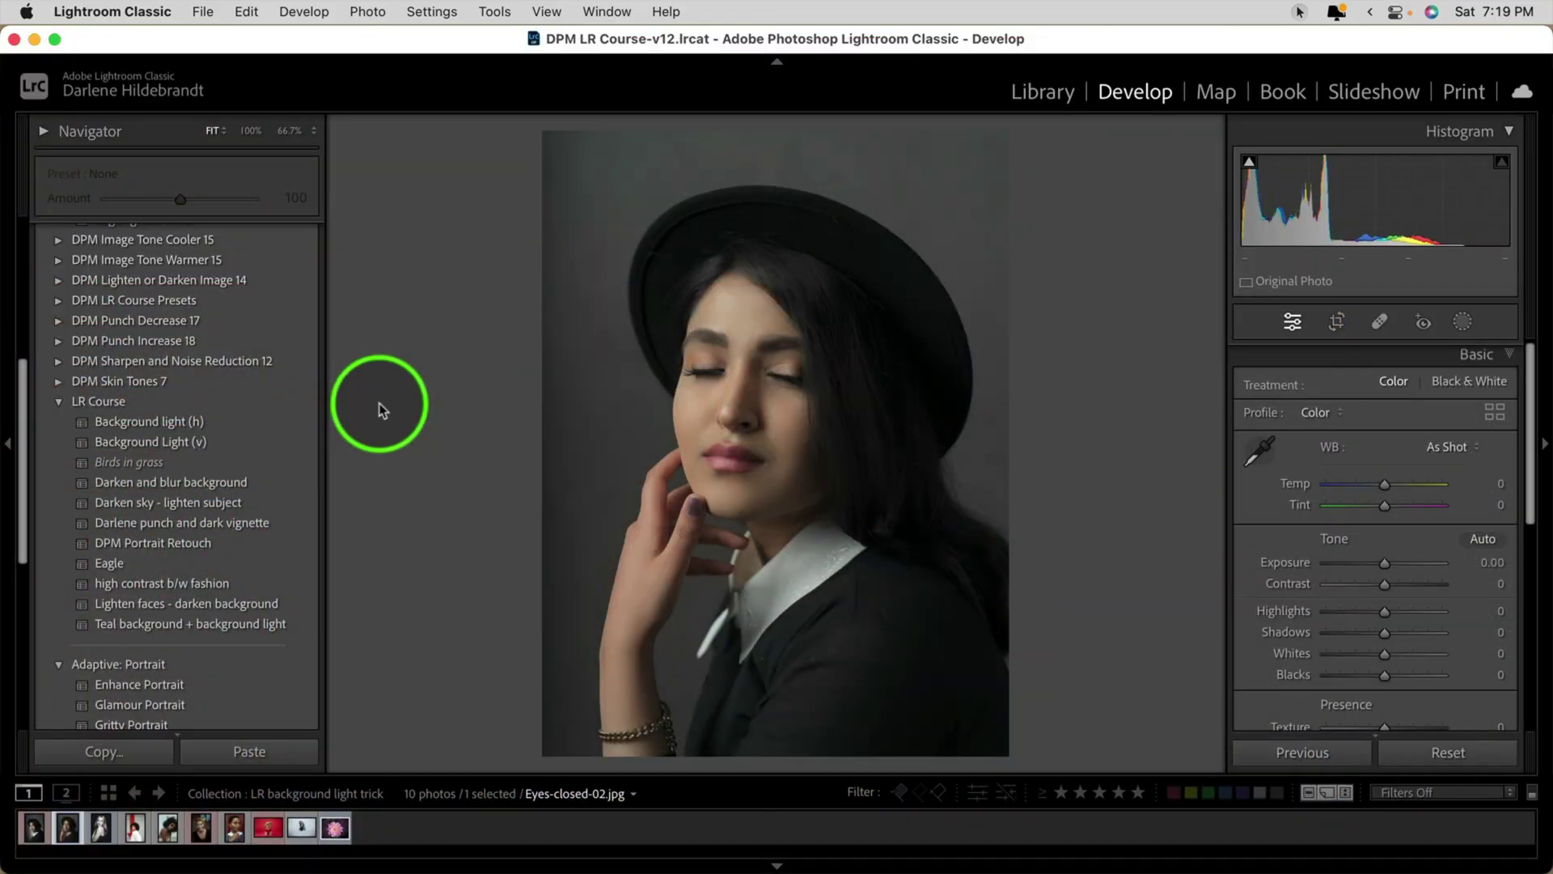
- Apply Background Light (v) after briefly comparing it with Background light (h)
{"action": "mouse_move", "coordinate": [173, 437]}
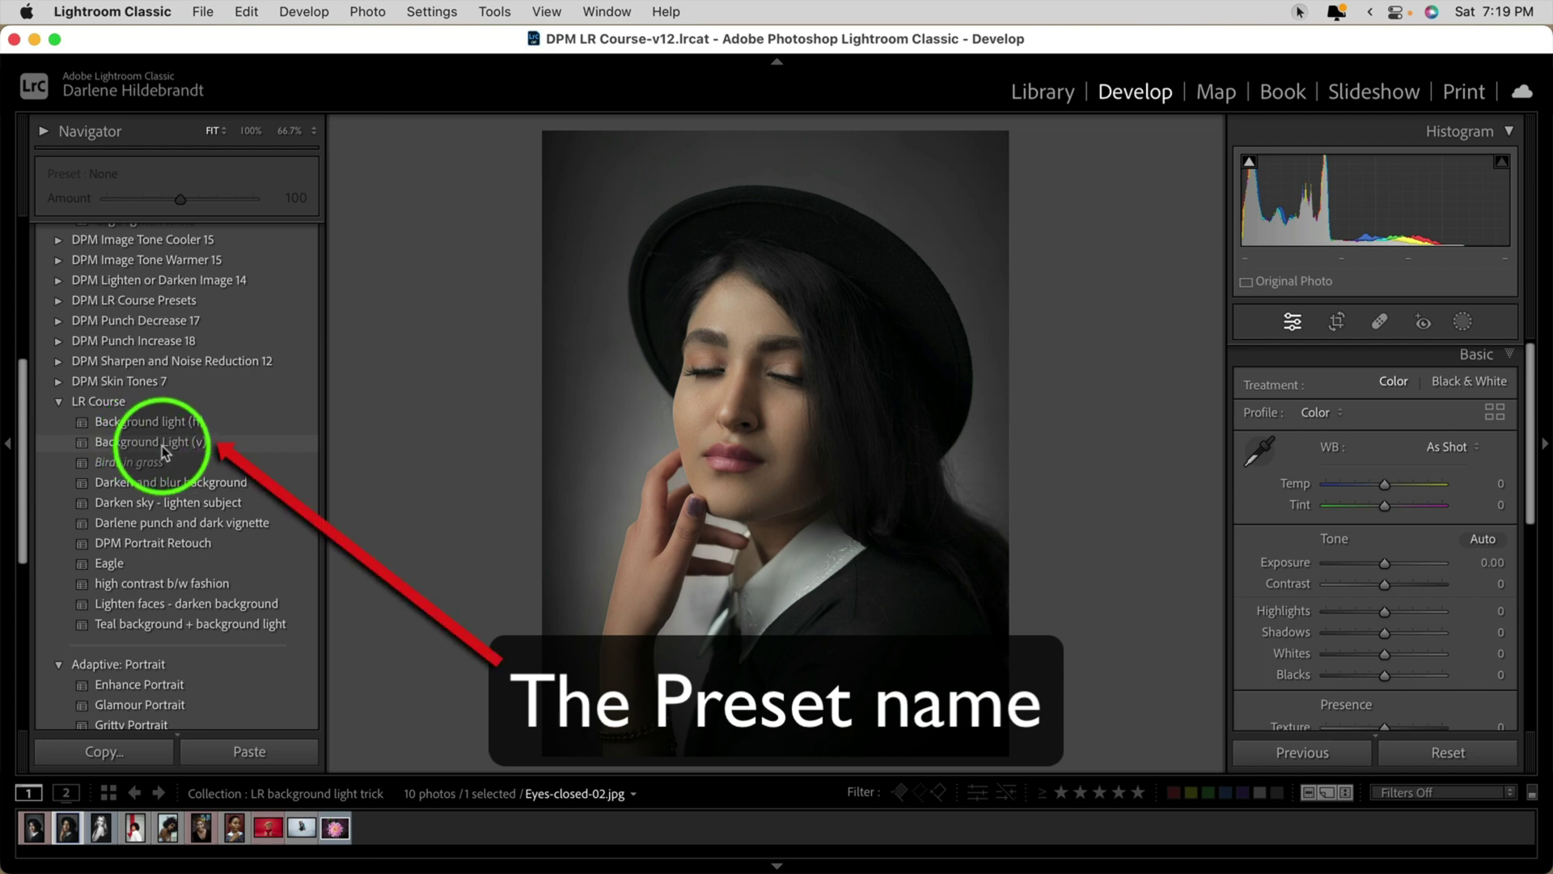
{"action": "left_click", "coordinate": [167, 444]}
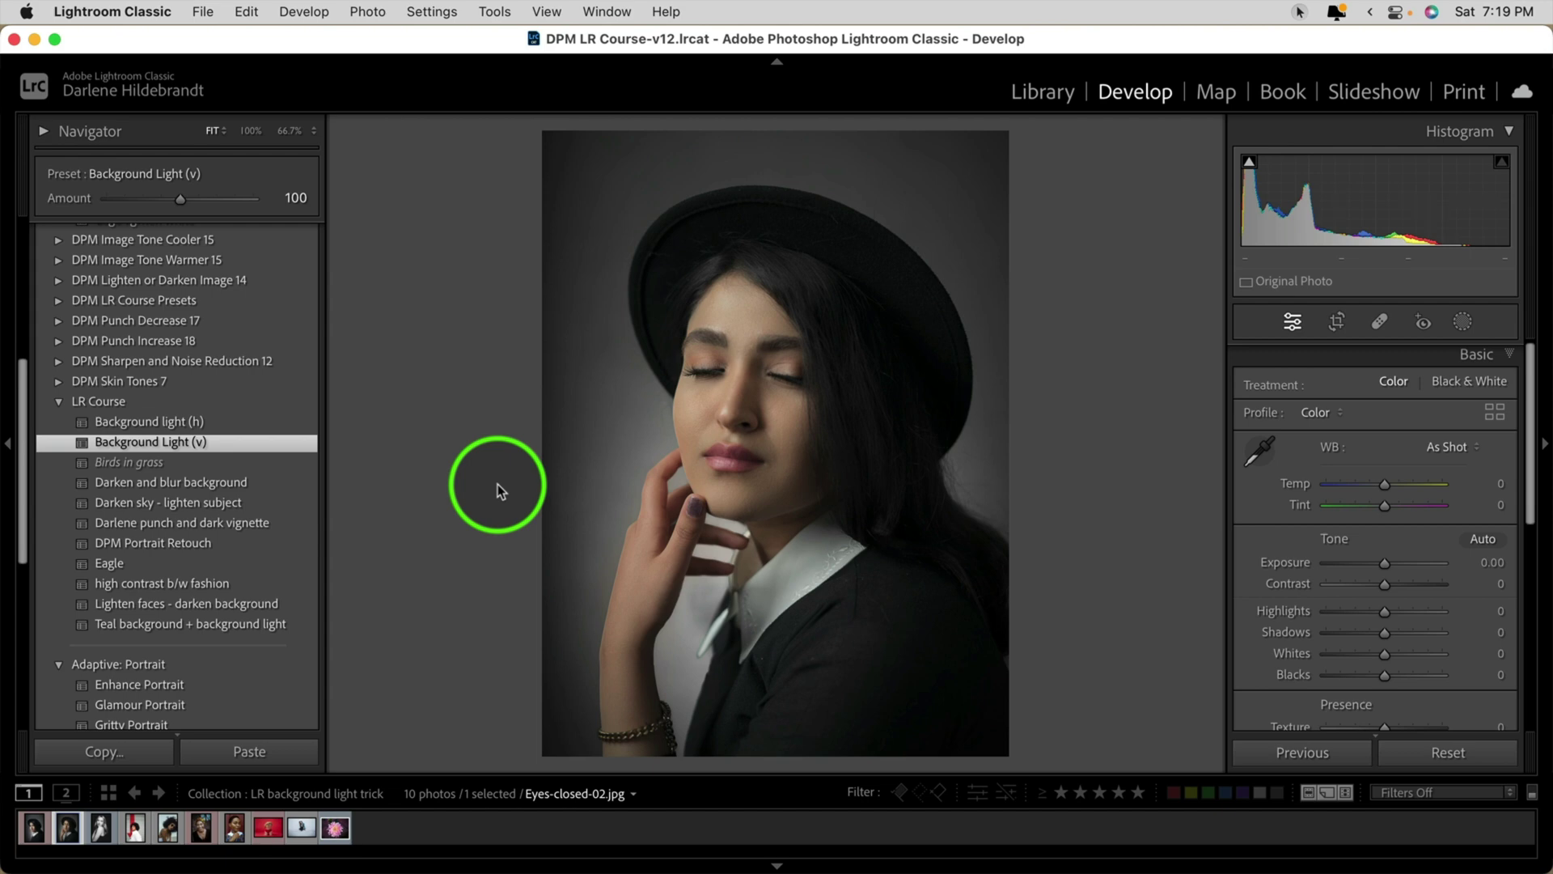
{"action": "left_click", "coordinate": [275, 422]}
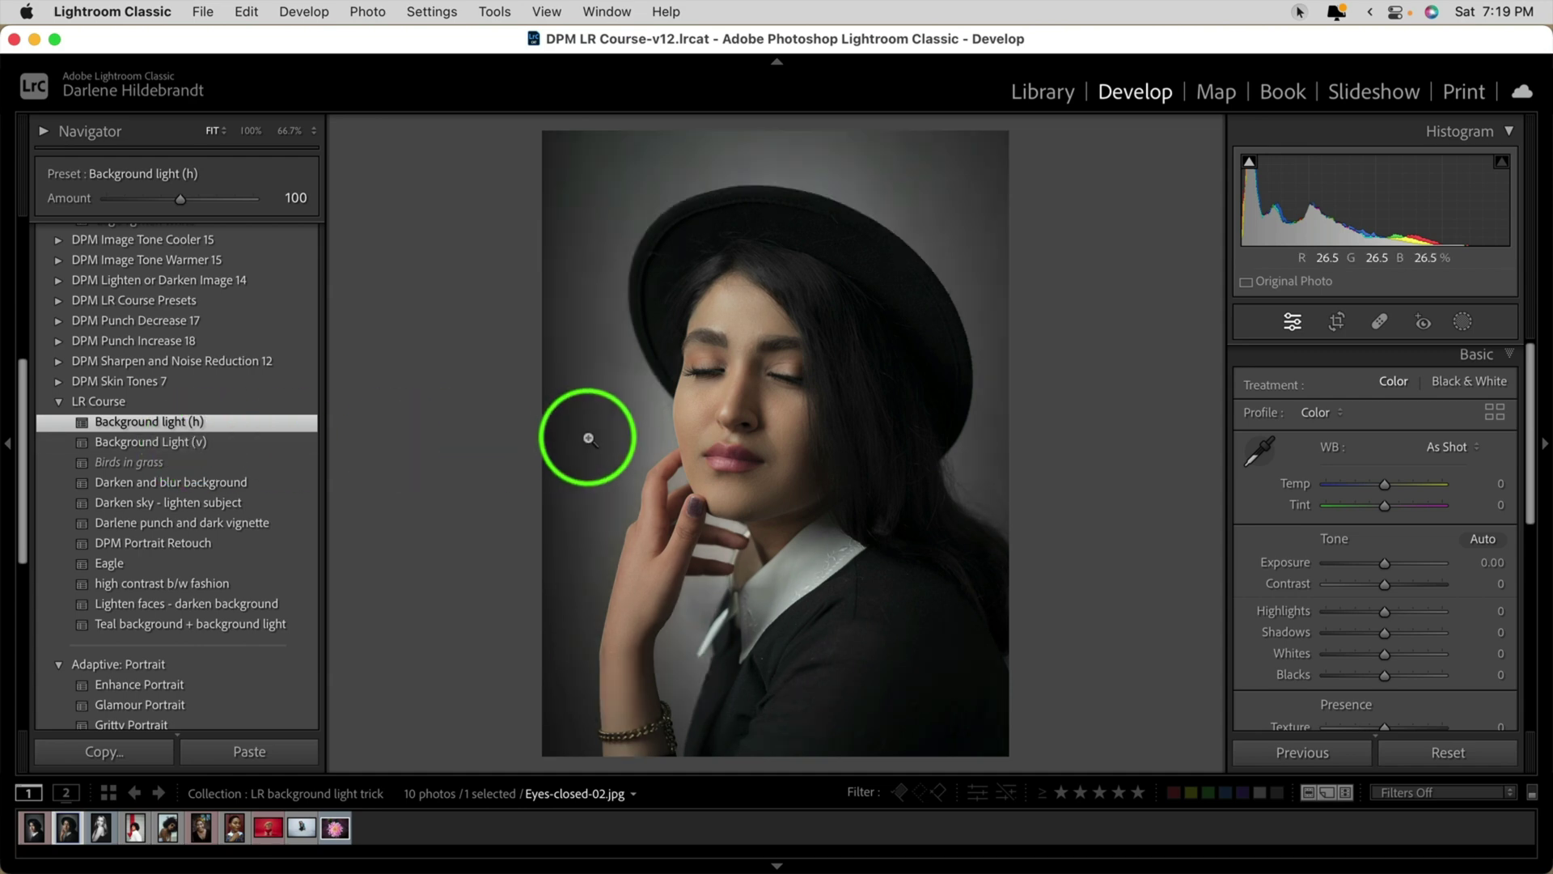
{"action": "left_click", "coordinate": [180, 443]}
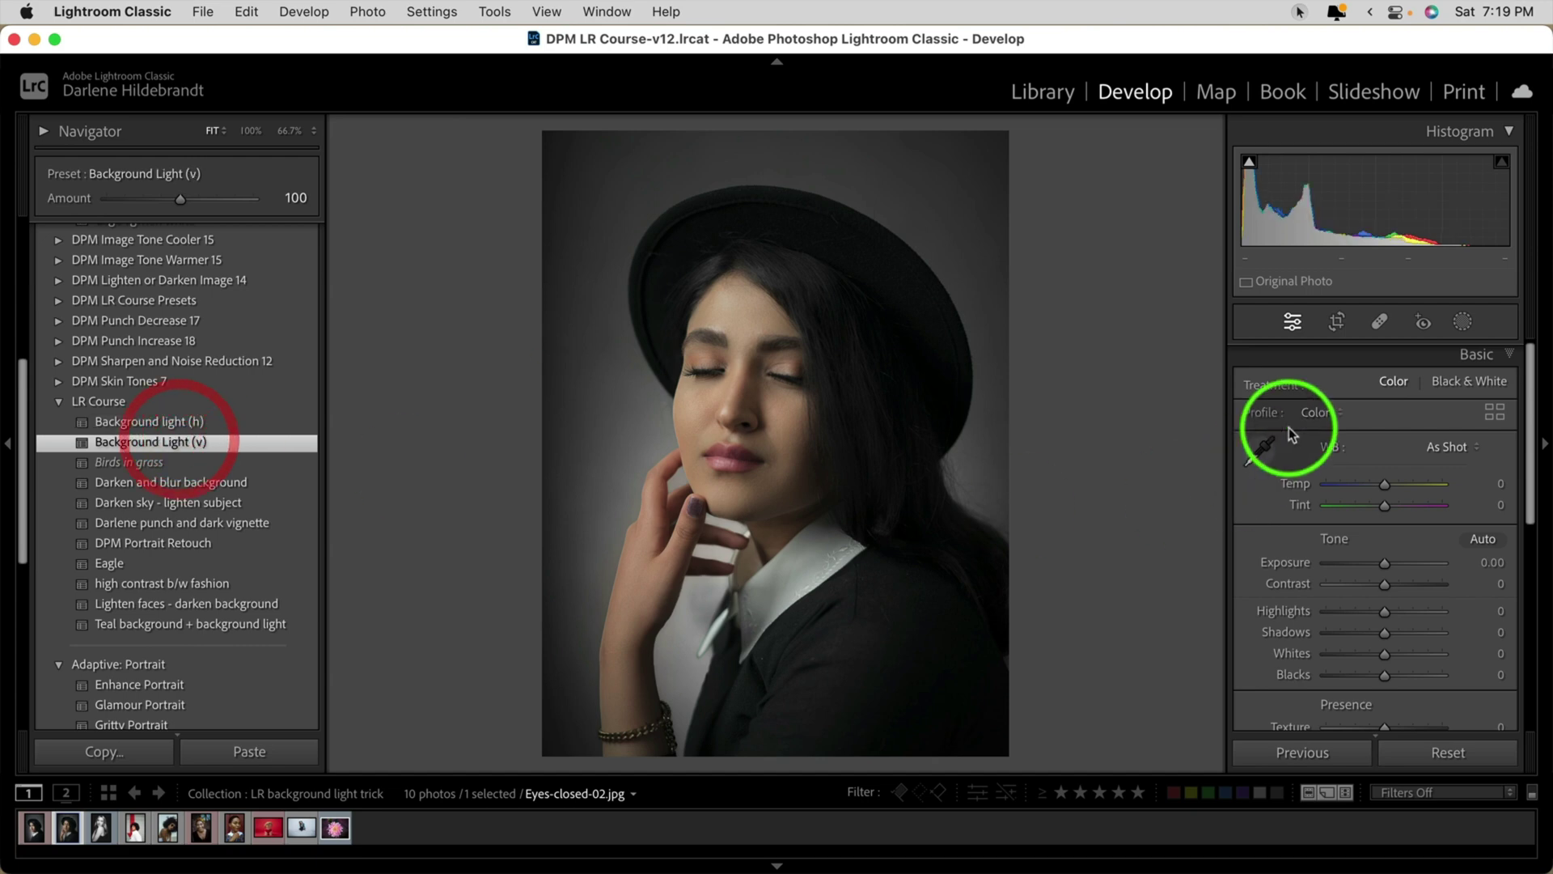
- Move the Background light mask's Radial Gradient 1 onto her collar
{"action": "left_click", "coordinate": [1462, 322]}
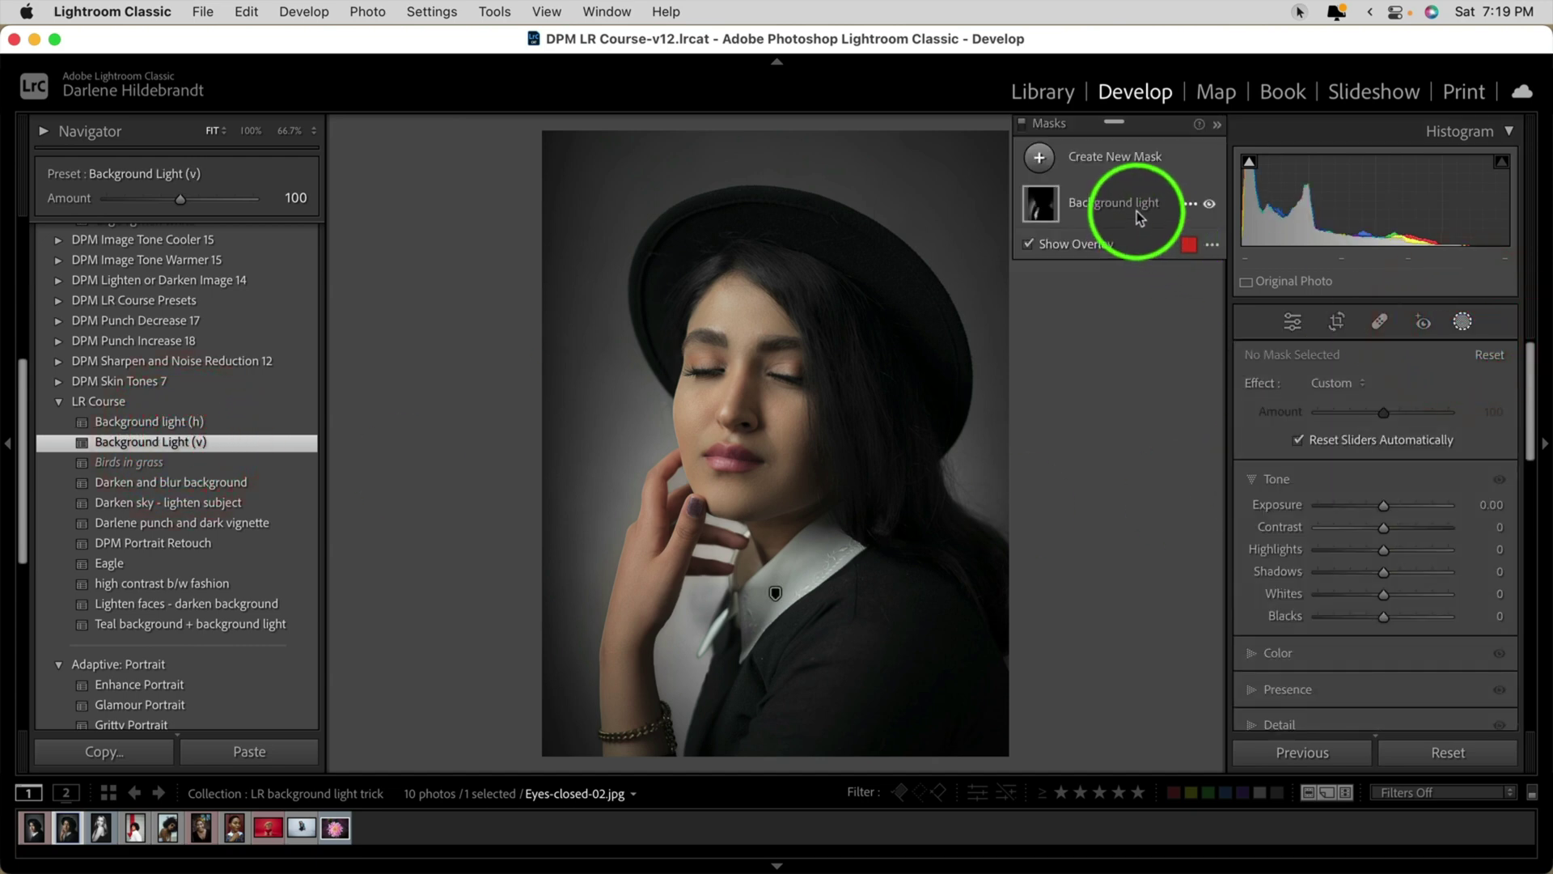
{"action": "left_click", "coordinate": [1138, 212]}
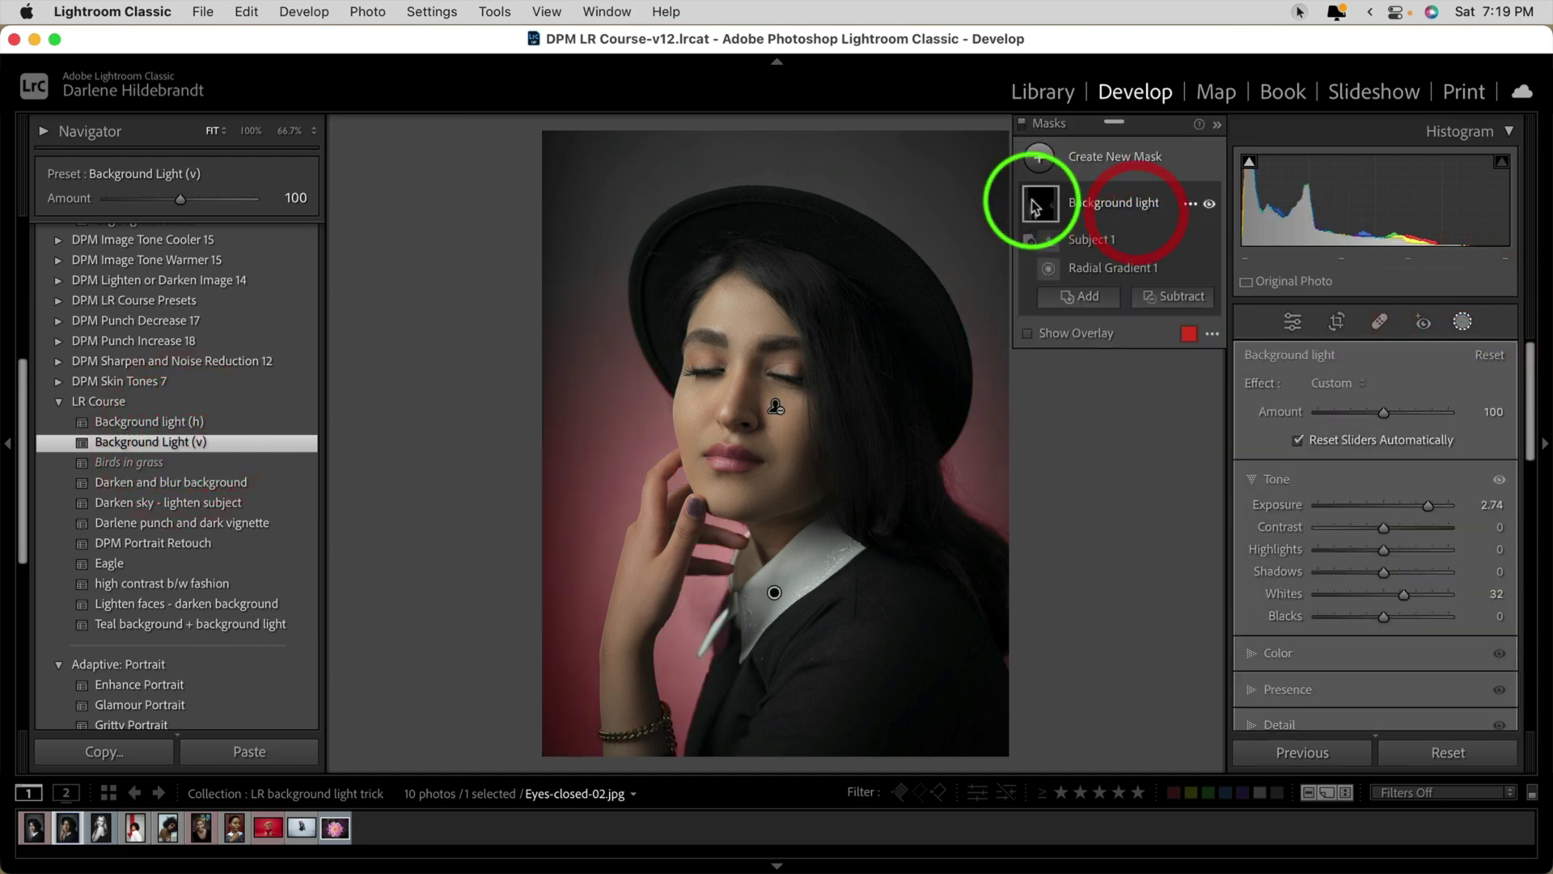
{"action": "left_click", "coordinate": [1110, 270]}
{"action": "left_click_drag", "start_coordinate": [752, 634], "coordinate": [791, 601]}
{"action": "left_click", "coordinate": [1186, 542]}
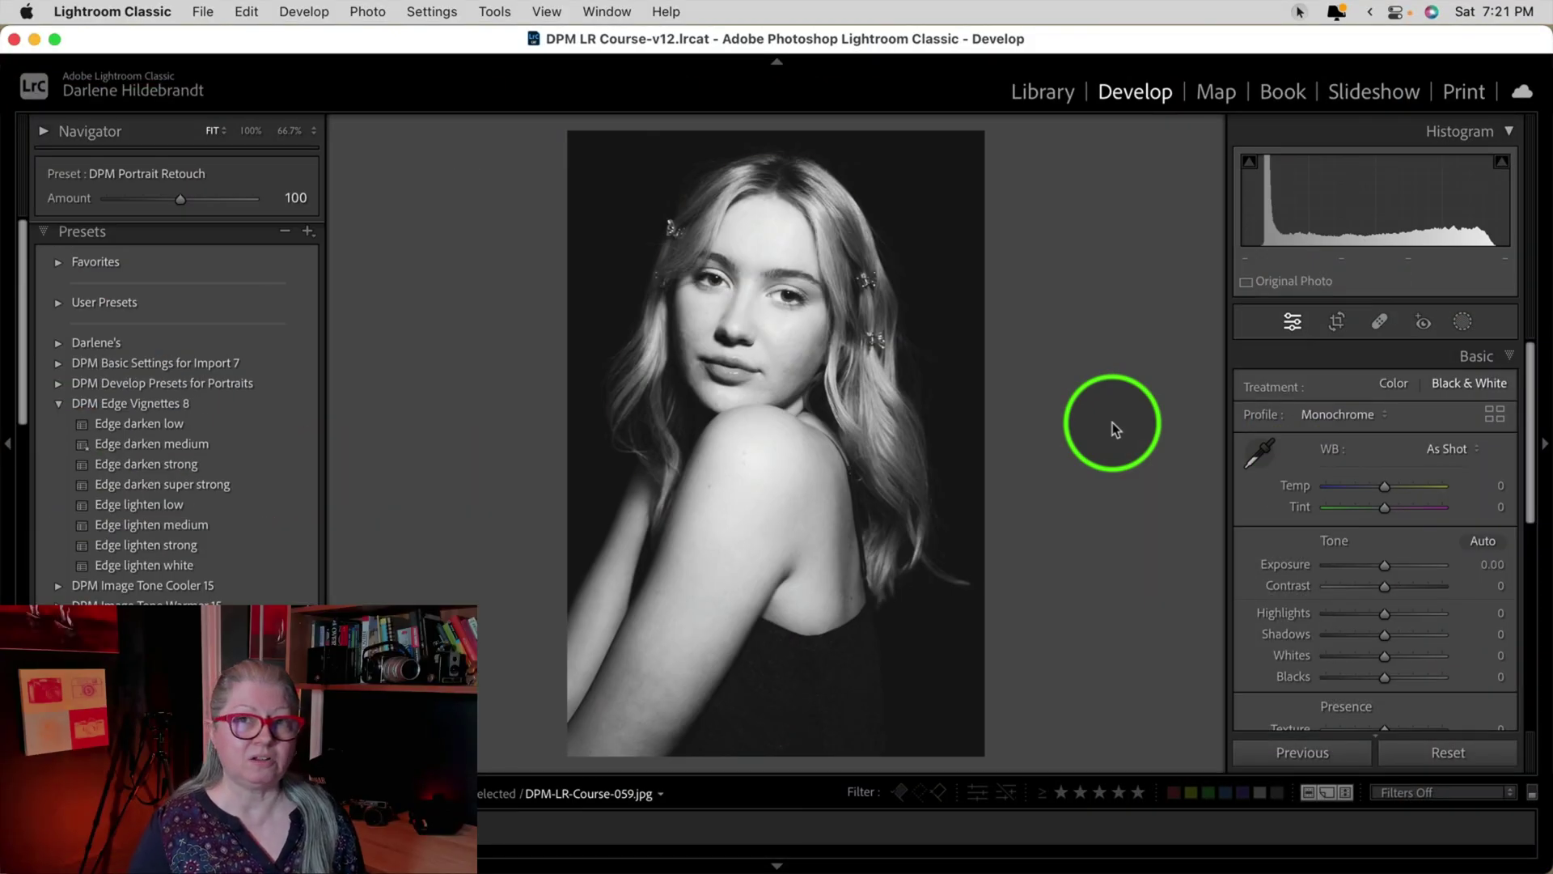
- View the Before version, then move on to the black-and-white hair-clip portrait
{"action": "key", "text": "backslash"}
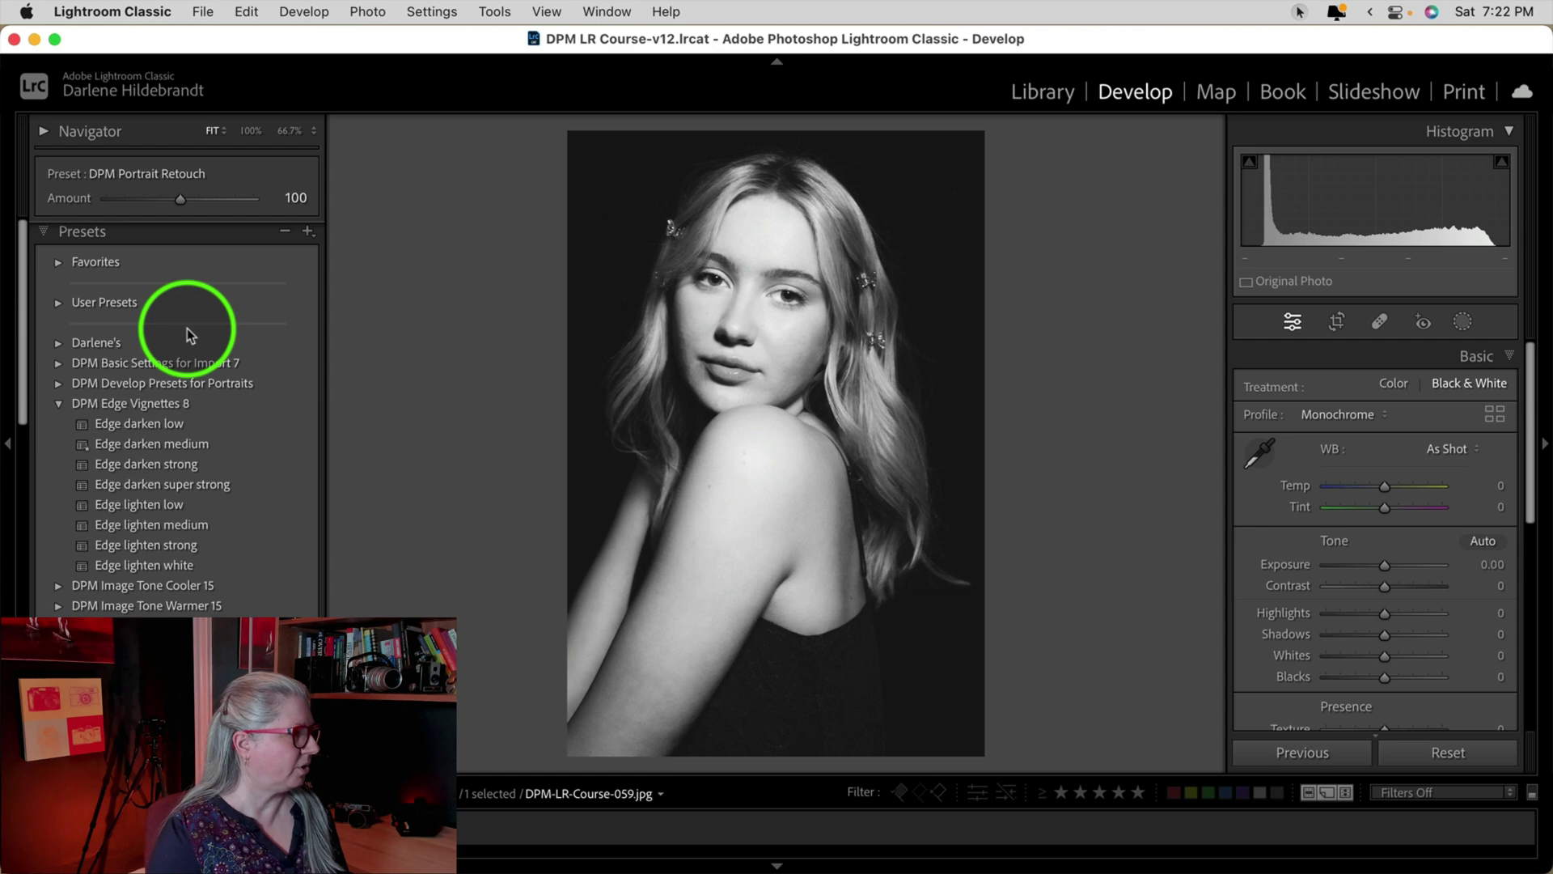
{"action": "scroll", "coordinate": [187, 328], "scroll_direction": "down", "scroll_amount": 10}
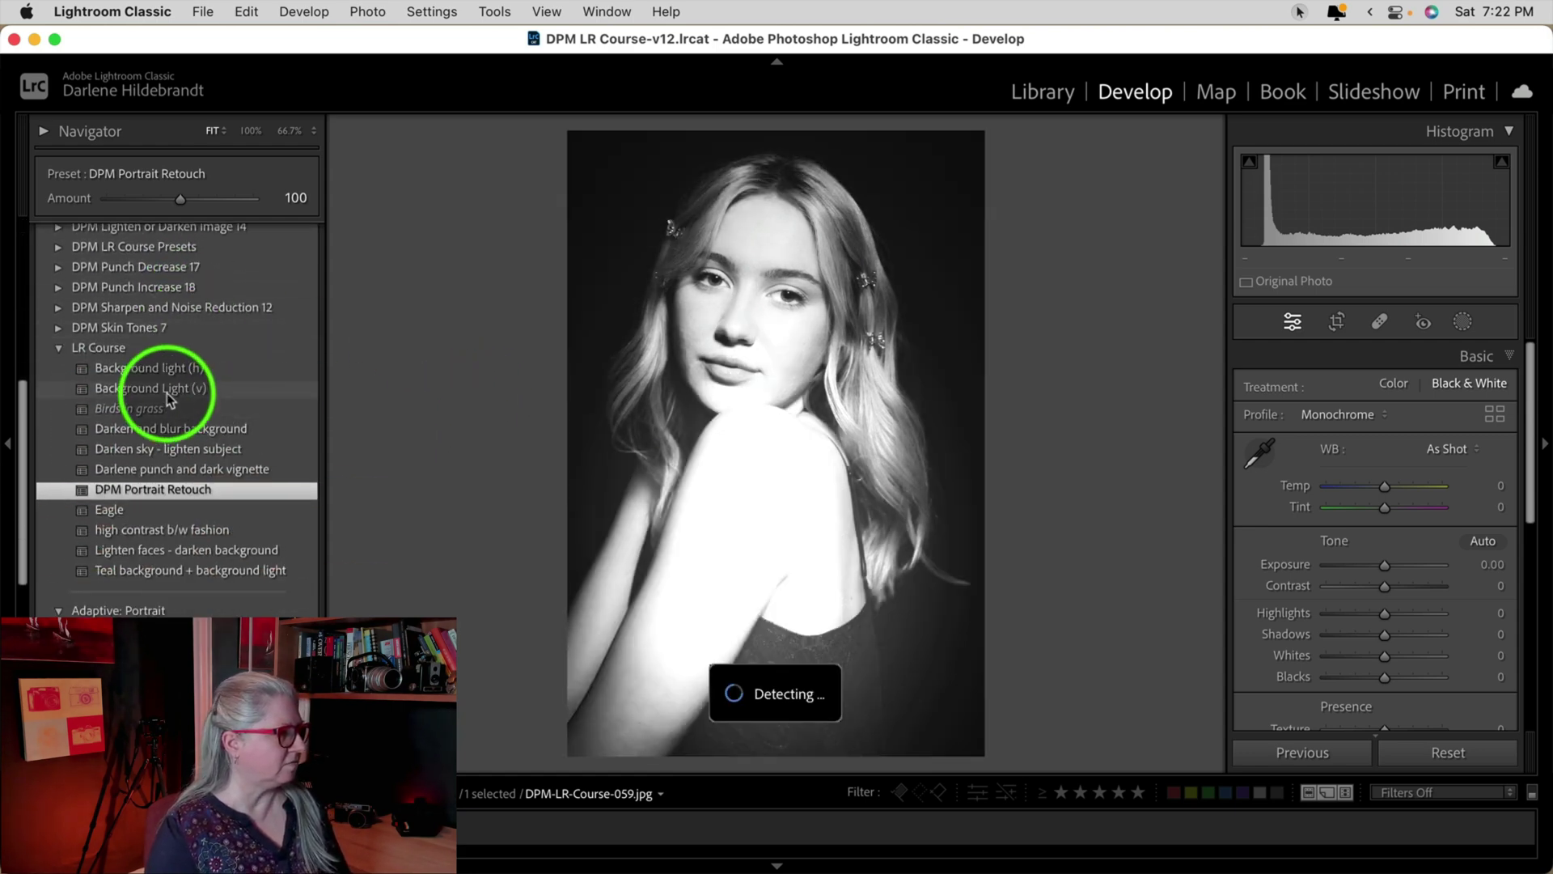
- Apply Background Light (v) to DPM-LR-Course-059.jpg and show its masks
{"action": "left_click", "coordinate": [169, 390]}
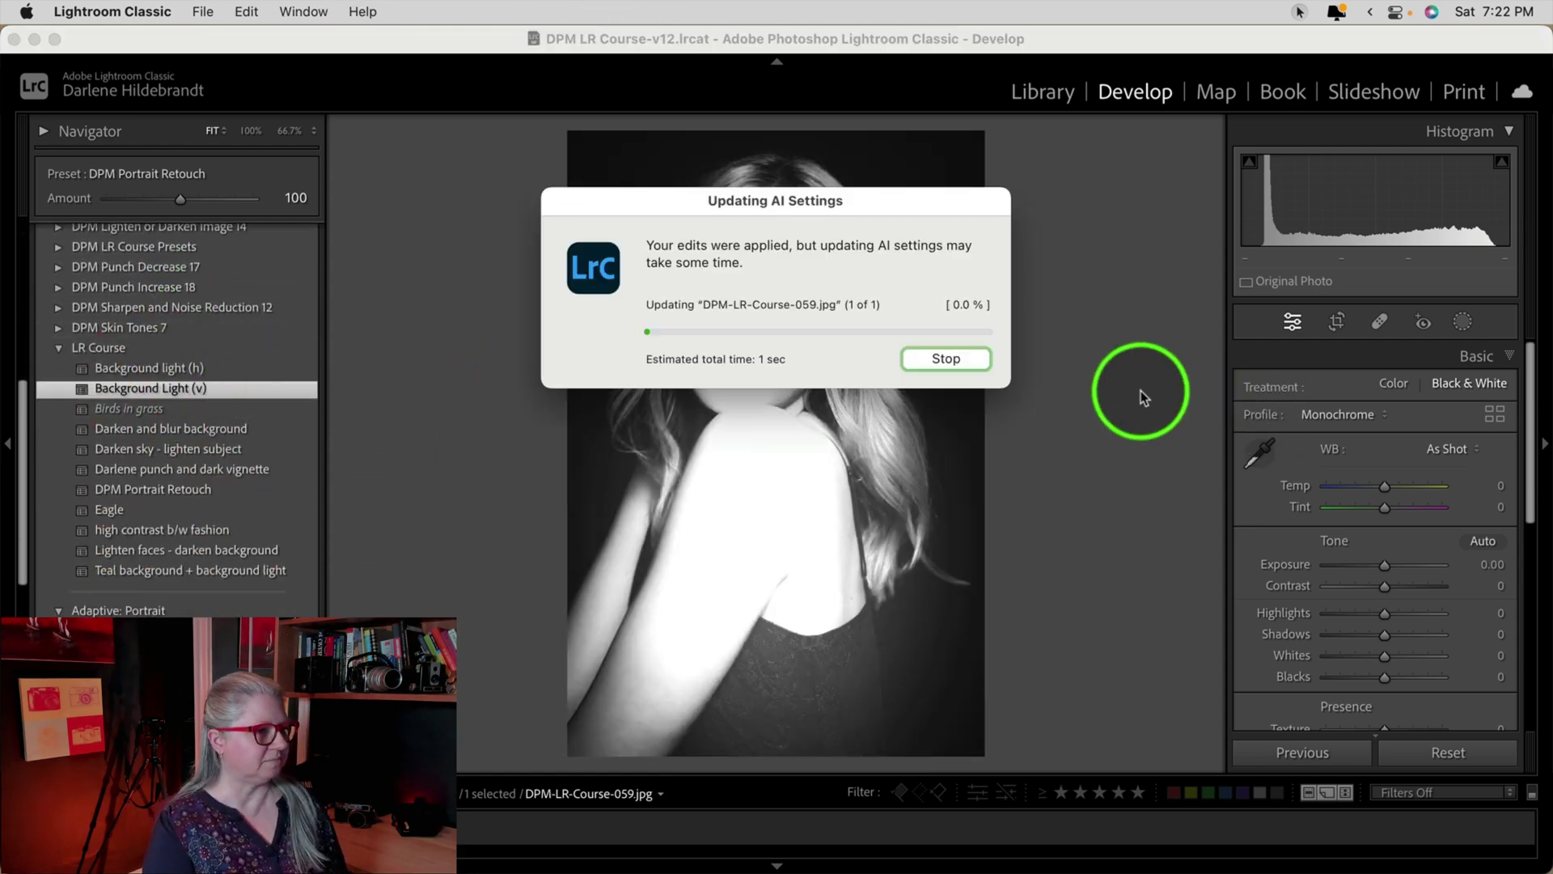
{"action": "left_click", "coordinate": [1463, 323]}
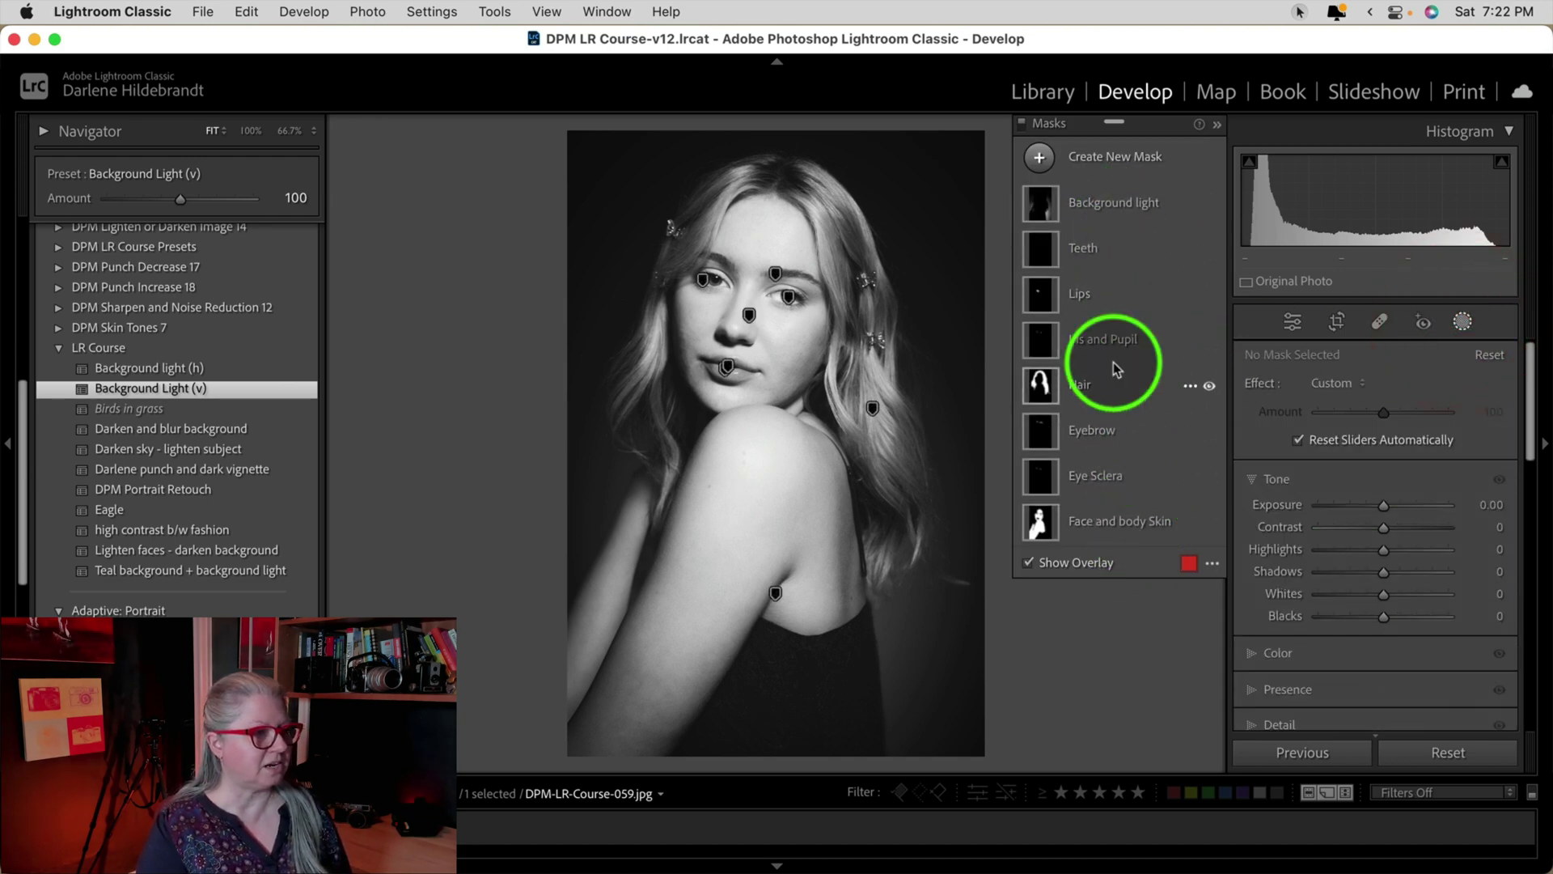
- Move Radial Gradient 1 onto her shoulder and widen it into a large circle
{"action": "left_click", "coordinate": [1129, 212]}
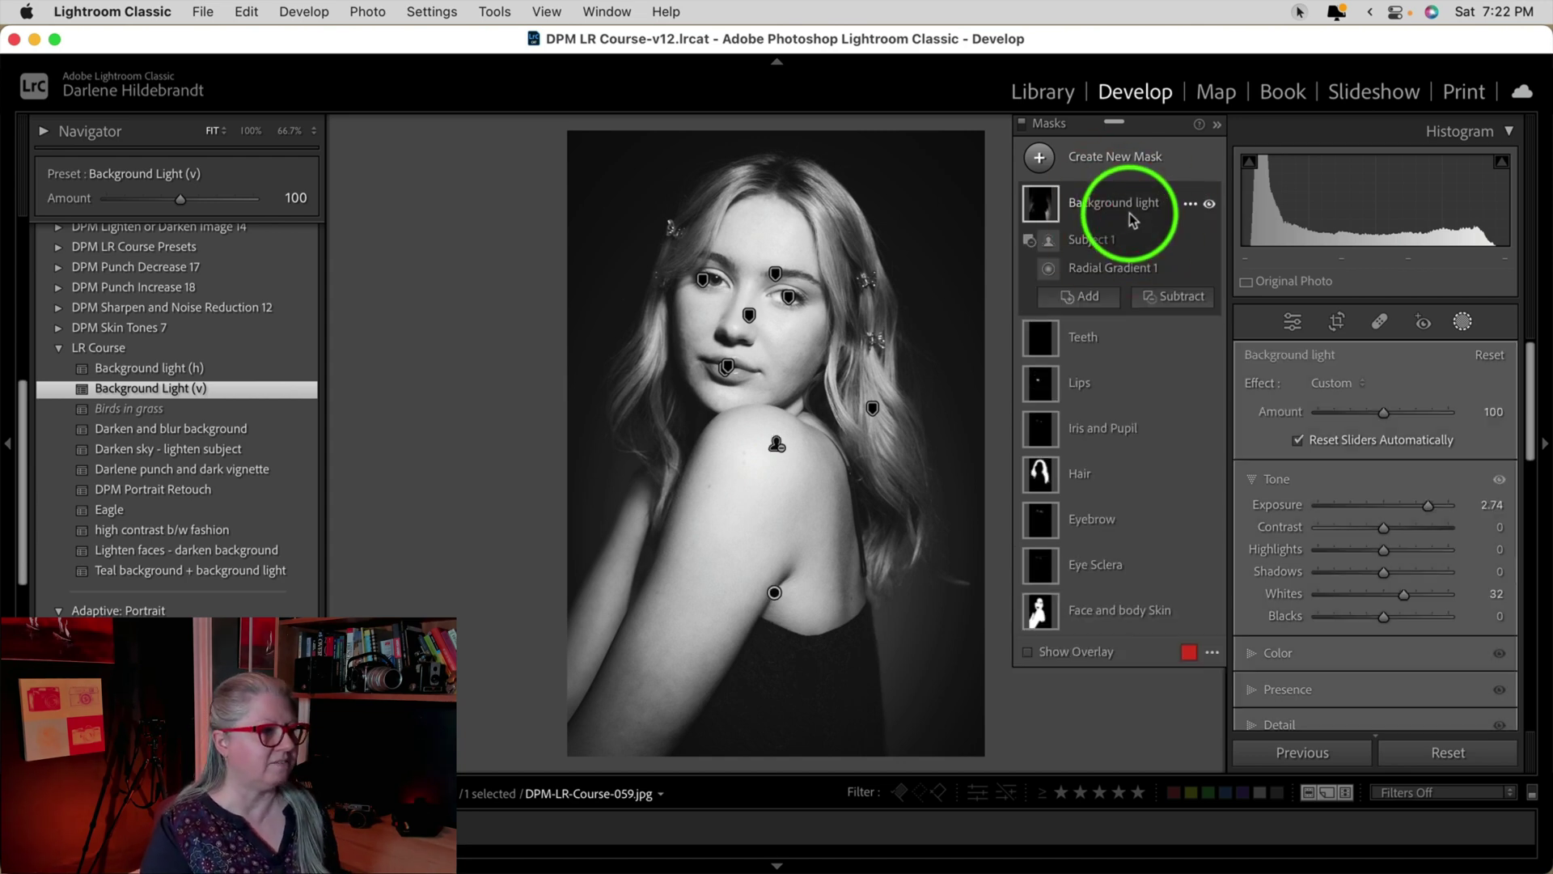
{"action": "left_click", "coordinate": [1159, 267]}
{"action": "left_click_drag", "start_coordinate": [783, 634], "coordinate": [833, 542]}
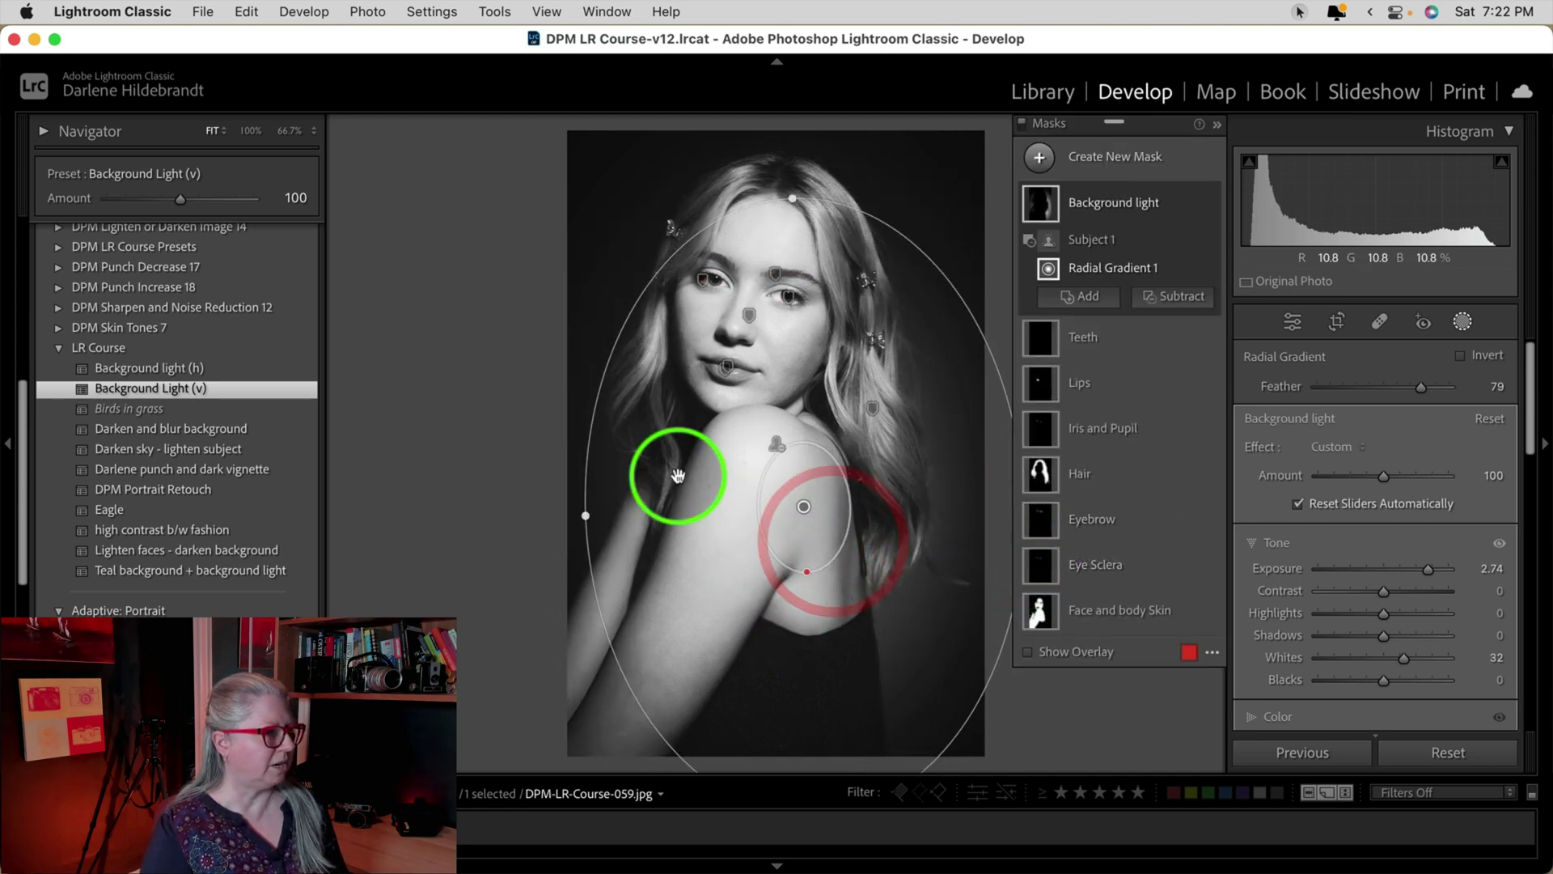
{"action": "left_click_drag", "start_coordinate": [584, 514], "coordinate": [520, 508]}
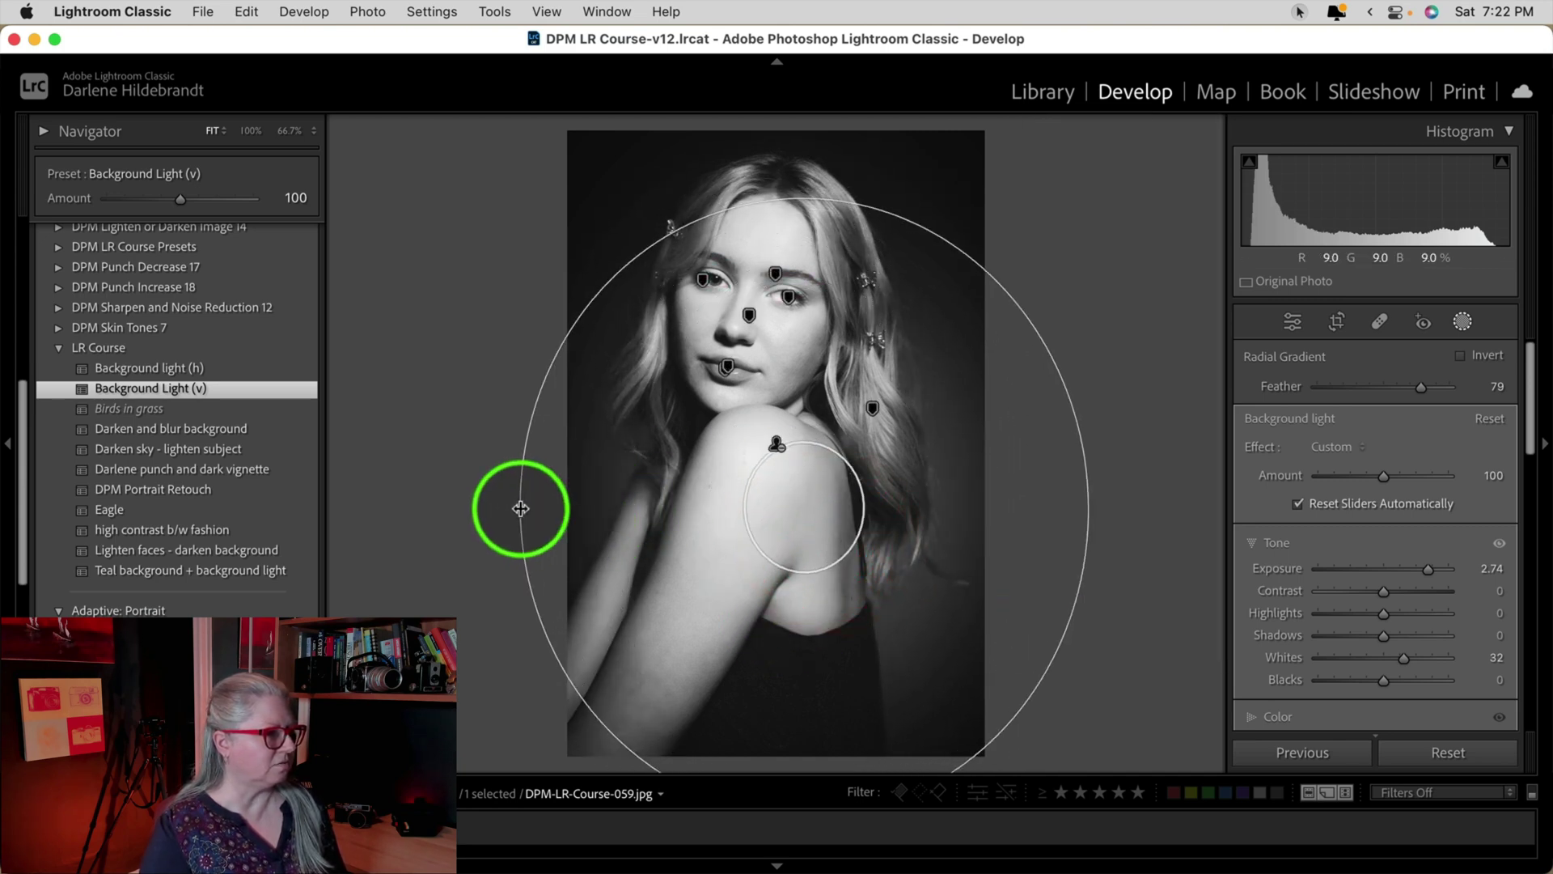
{"action": "left_click", "coordinate": [789, 521]}
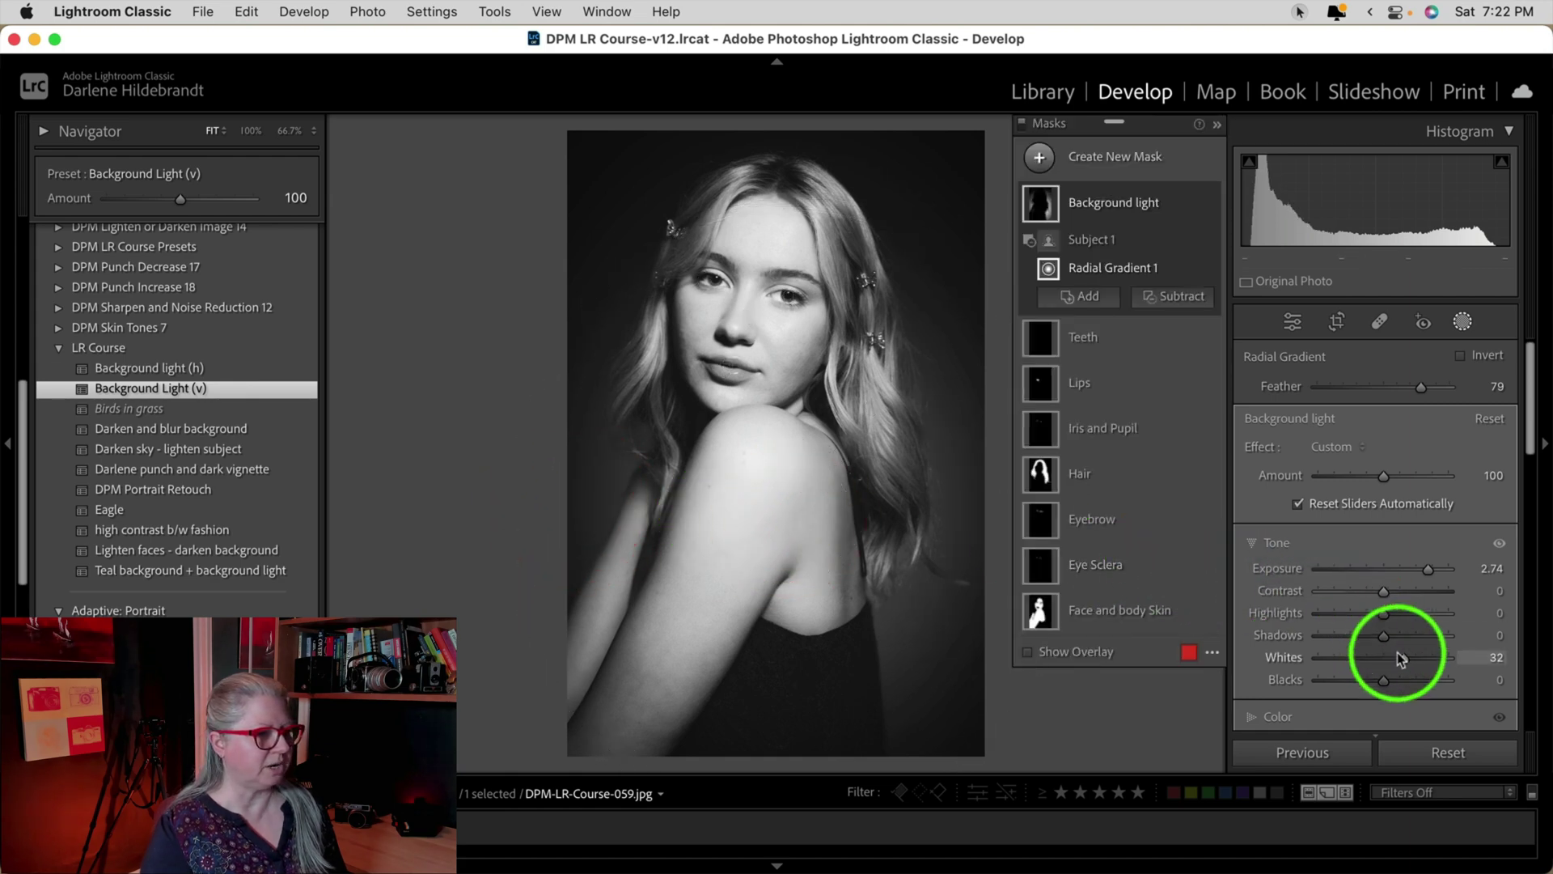
{"action": "left_click_drag", "start_coordinate": [1397, 652], "coordinate": [1409, 652]}
{"action": "left_click", "coordinate": [831, 540]}
{"action": "left_click_drag", "start_coordinate": [824, 538], "coordinate": [797, 486]}
- Brighten the mask to Exposure 4.00, Highlights 43, Whites 51 and toggle it to compare
{"action": "left_click_drag", "start_coordinate": [1436, 569], "coordinate": [1448, 569]}
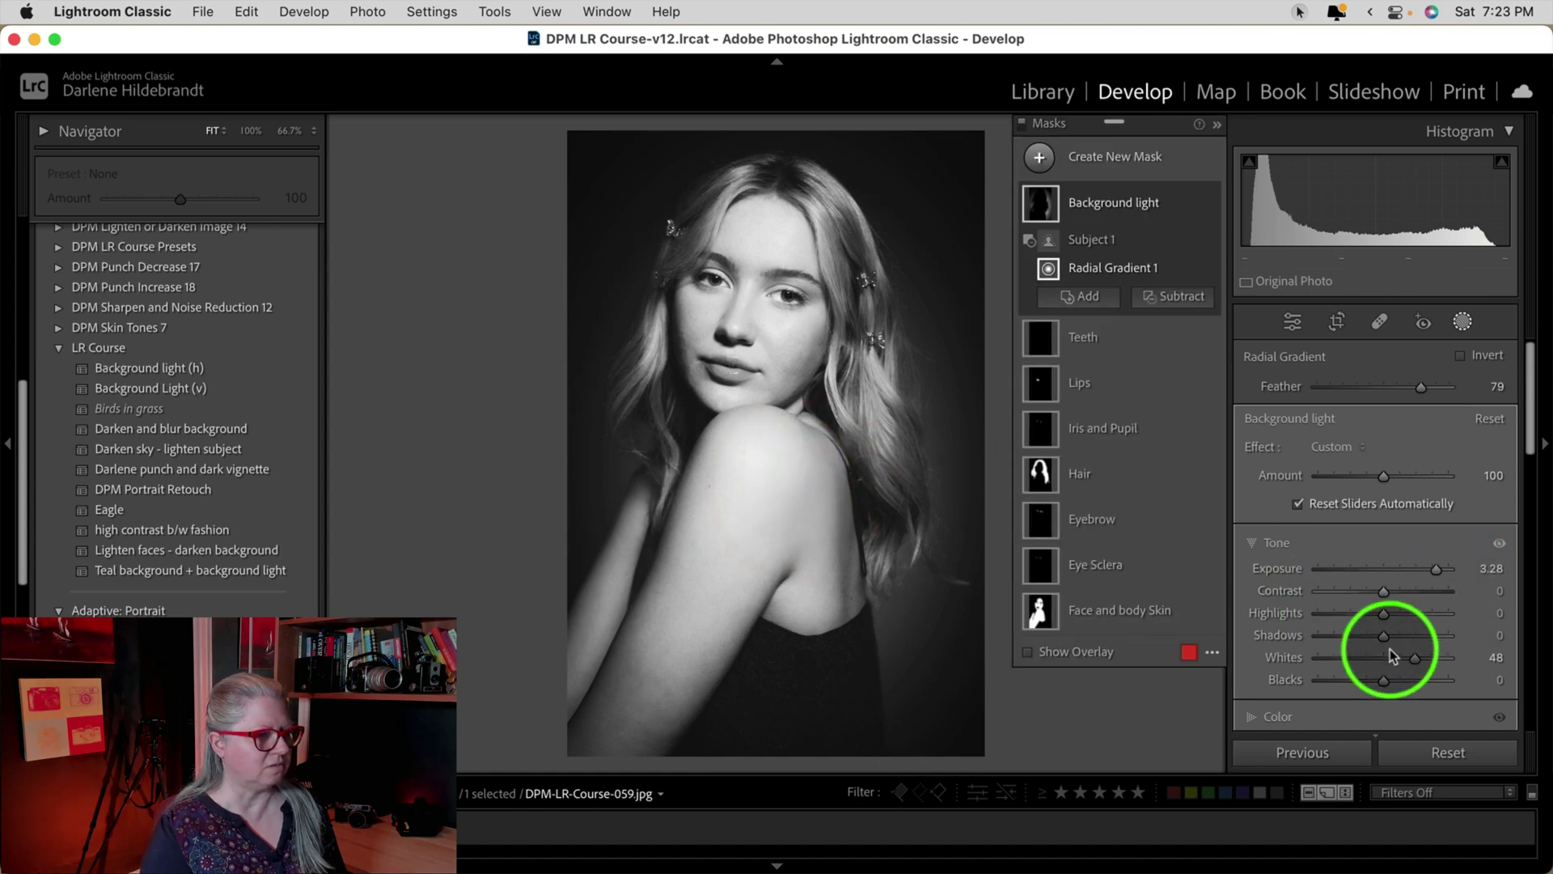
{"action": "left_click_drag", "start_coordinate": [1383, 613], "coordinate": [1411, 613]}
{"action": "left_click", "coordinate": [1209, 203]}
{"action": "left_click", "coordinate": [1209, 204]}
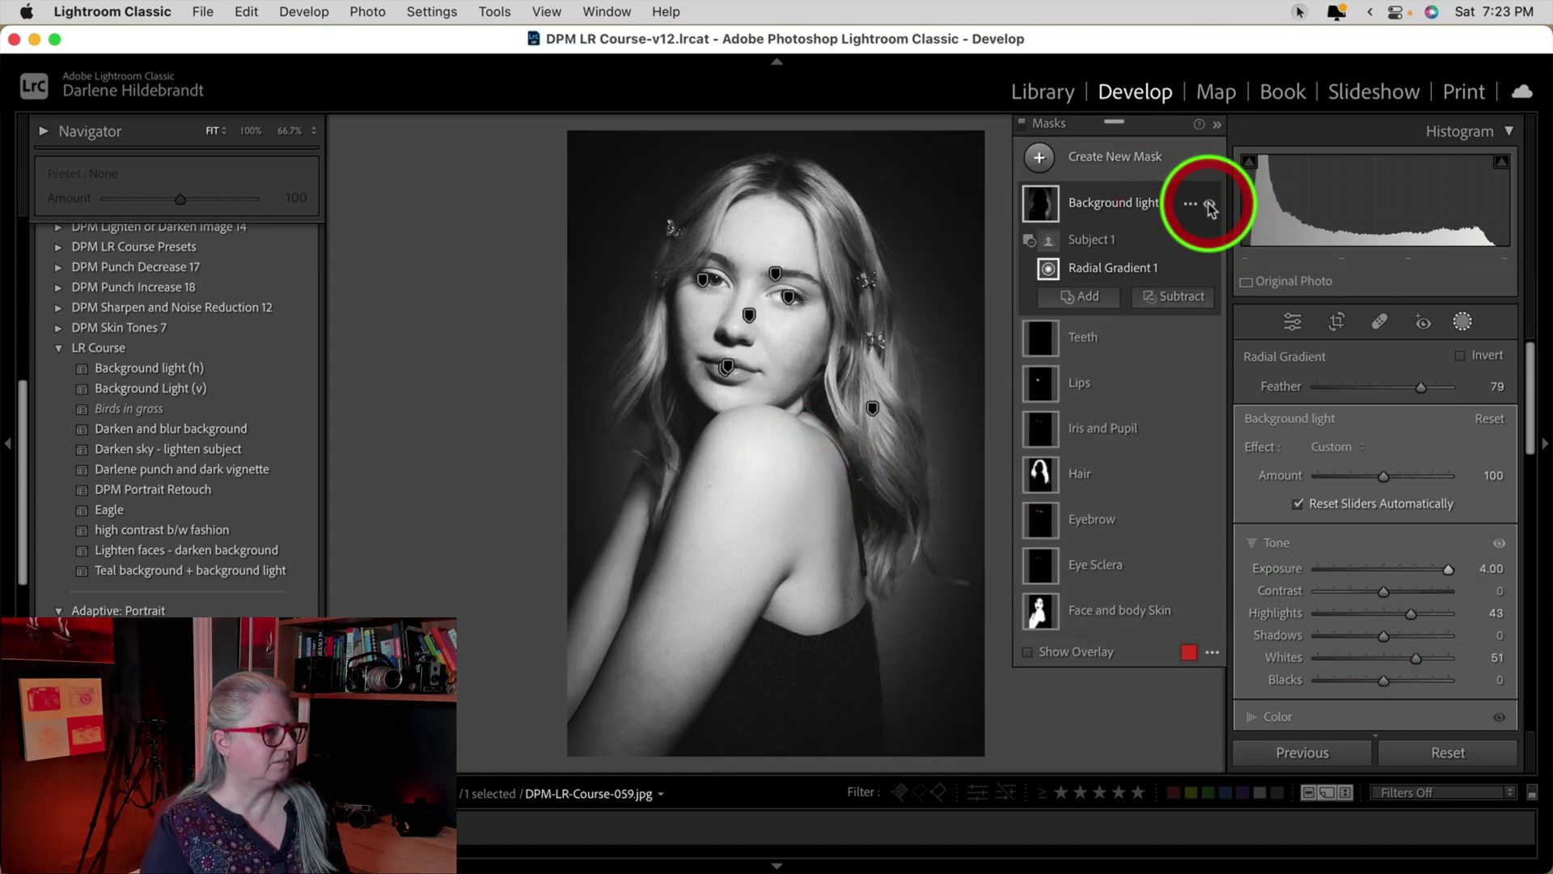
{"action": "left_click", "coordinate": [1209, 204]}
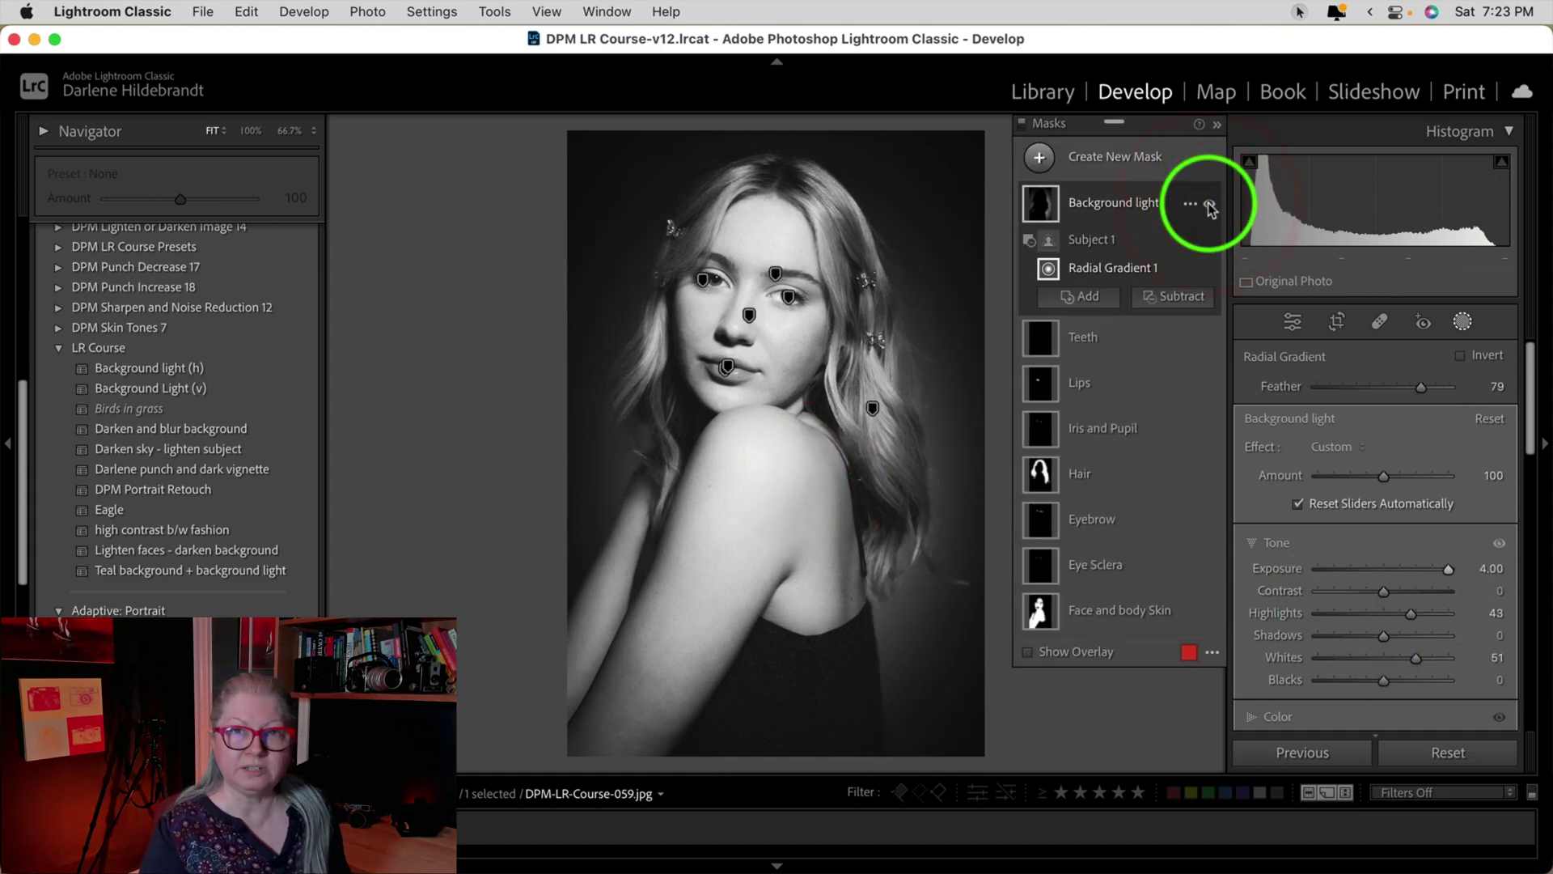
{"action": "left_click", "coordinate": [1209, 204]}
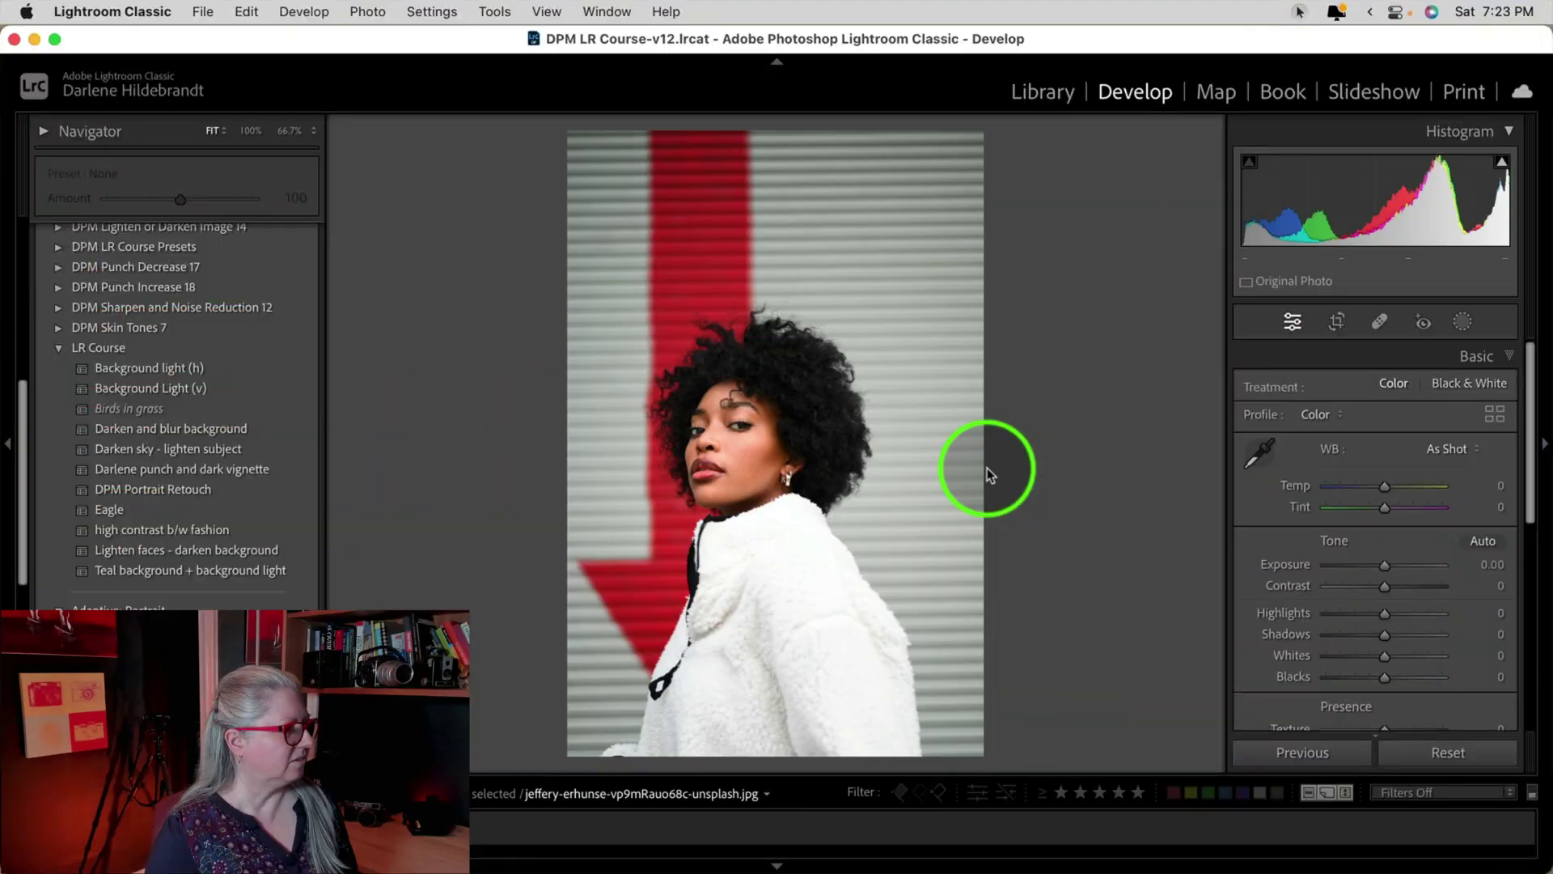
- Apply Background Light (v) to the red-arrow portrait and move its radial gradient down onto the jacket
{"action": "left_click", "coordinate": [150, 390]}
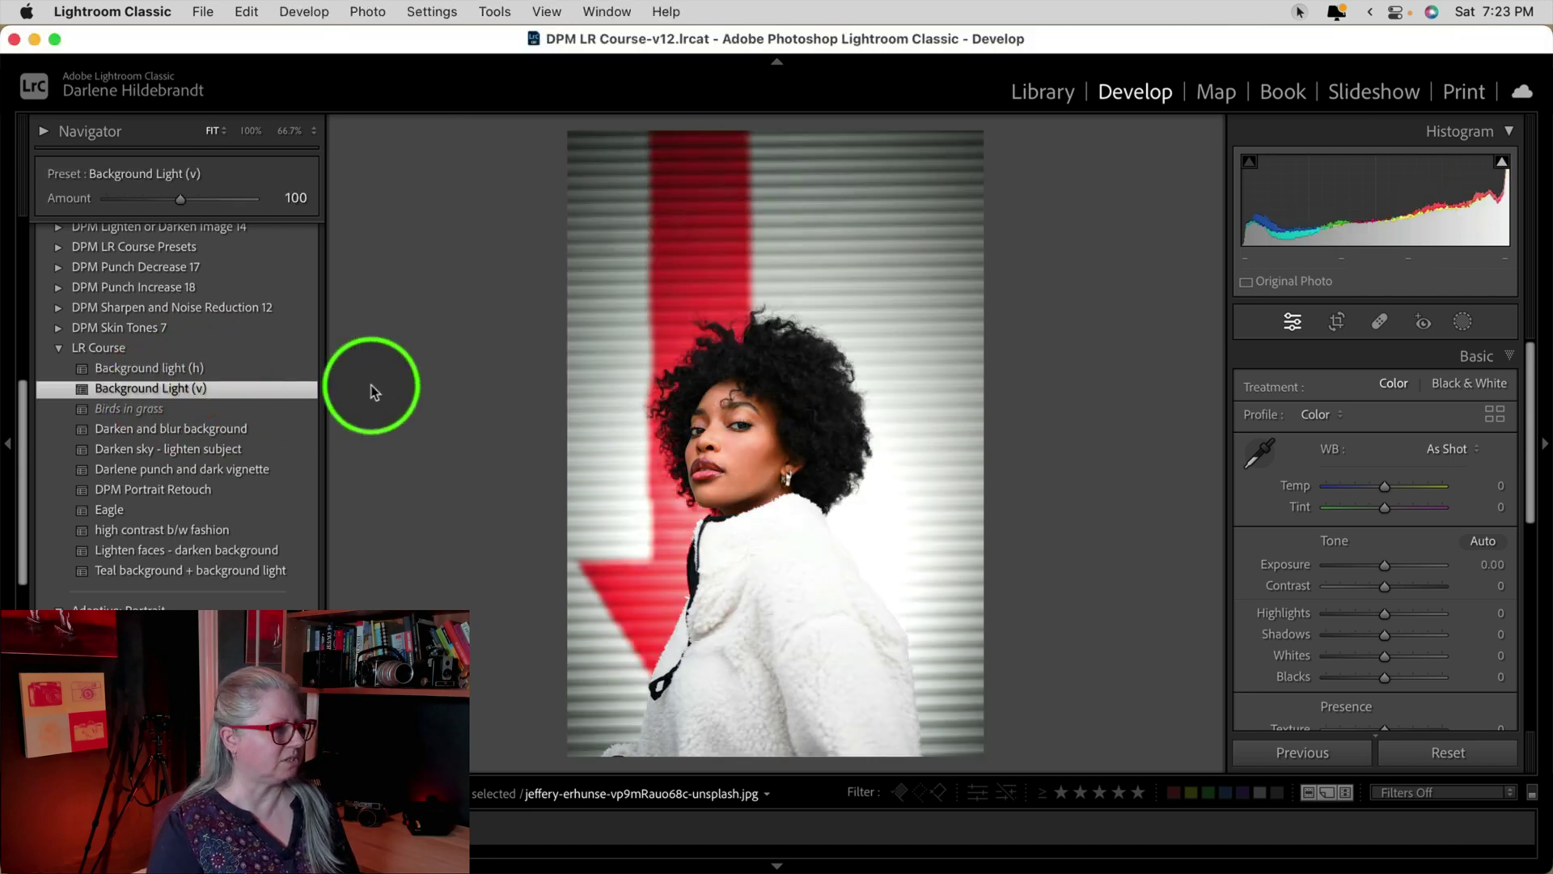
{"action": "left_click", "coordinate": [1461, 322]}
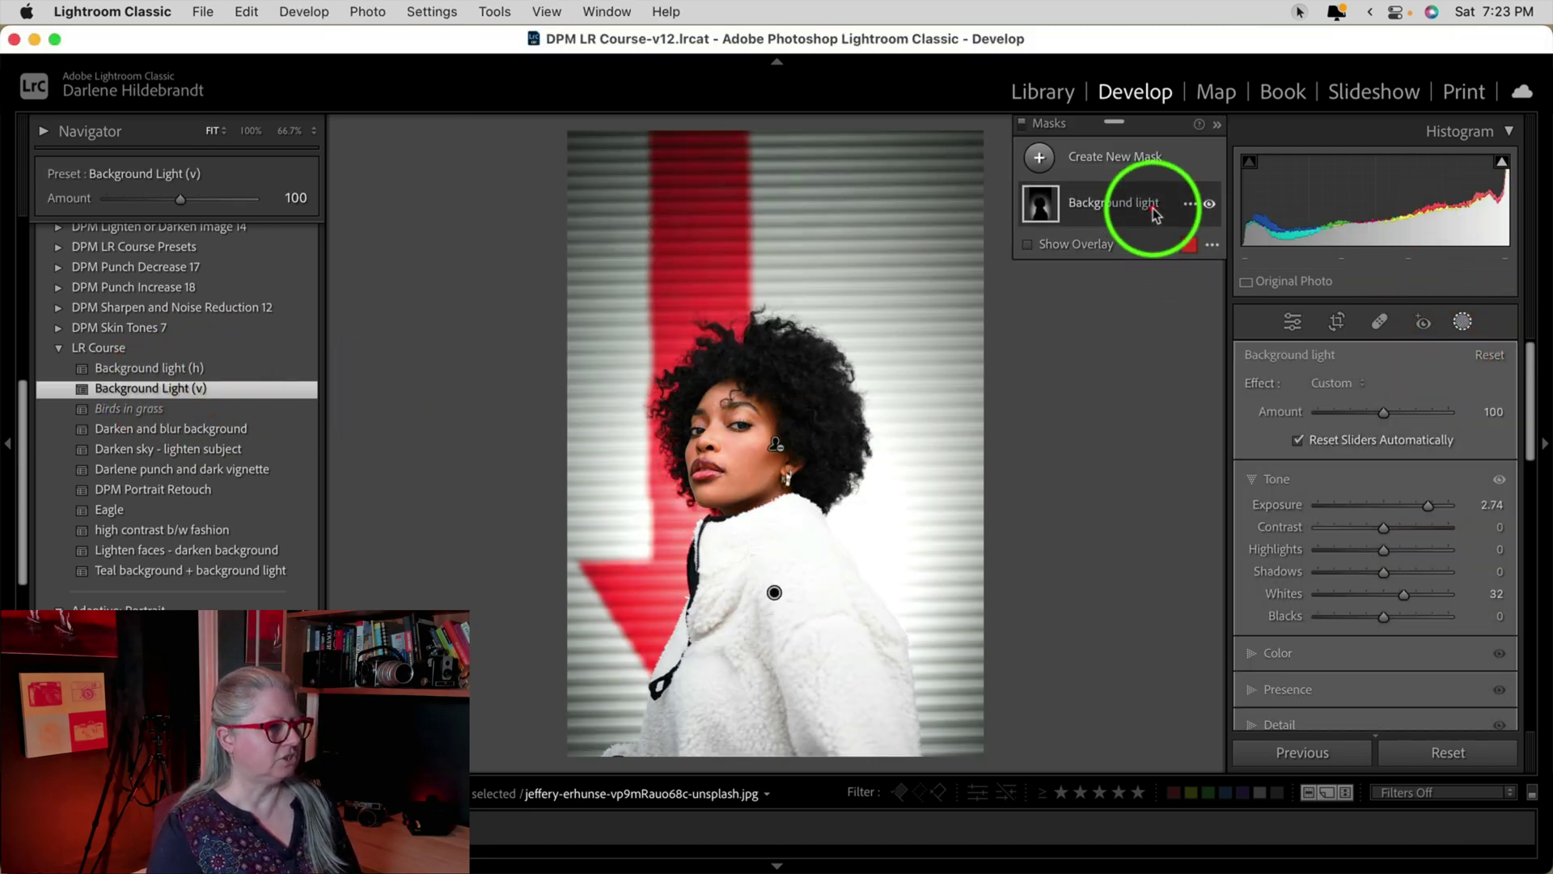
{"action": "left_click", "coordinate": [1120, 214]}
{"action": "left_click", "coordinate": [1148, 269]}
{"action": "left_click_drag", "start_coordinate": [804, 583], "coordinate": [768, 590]}
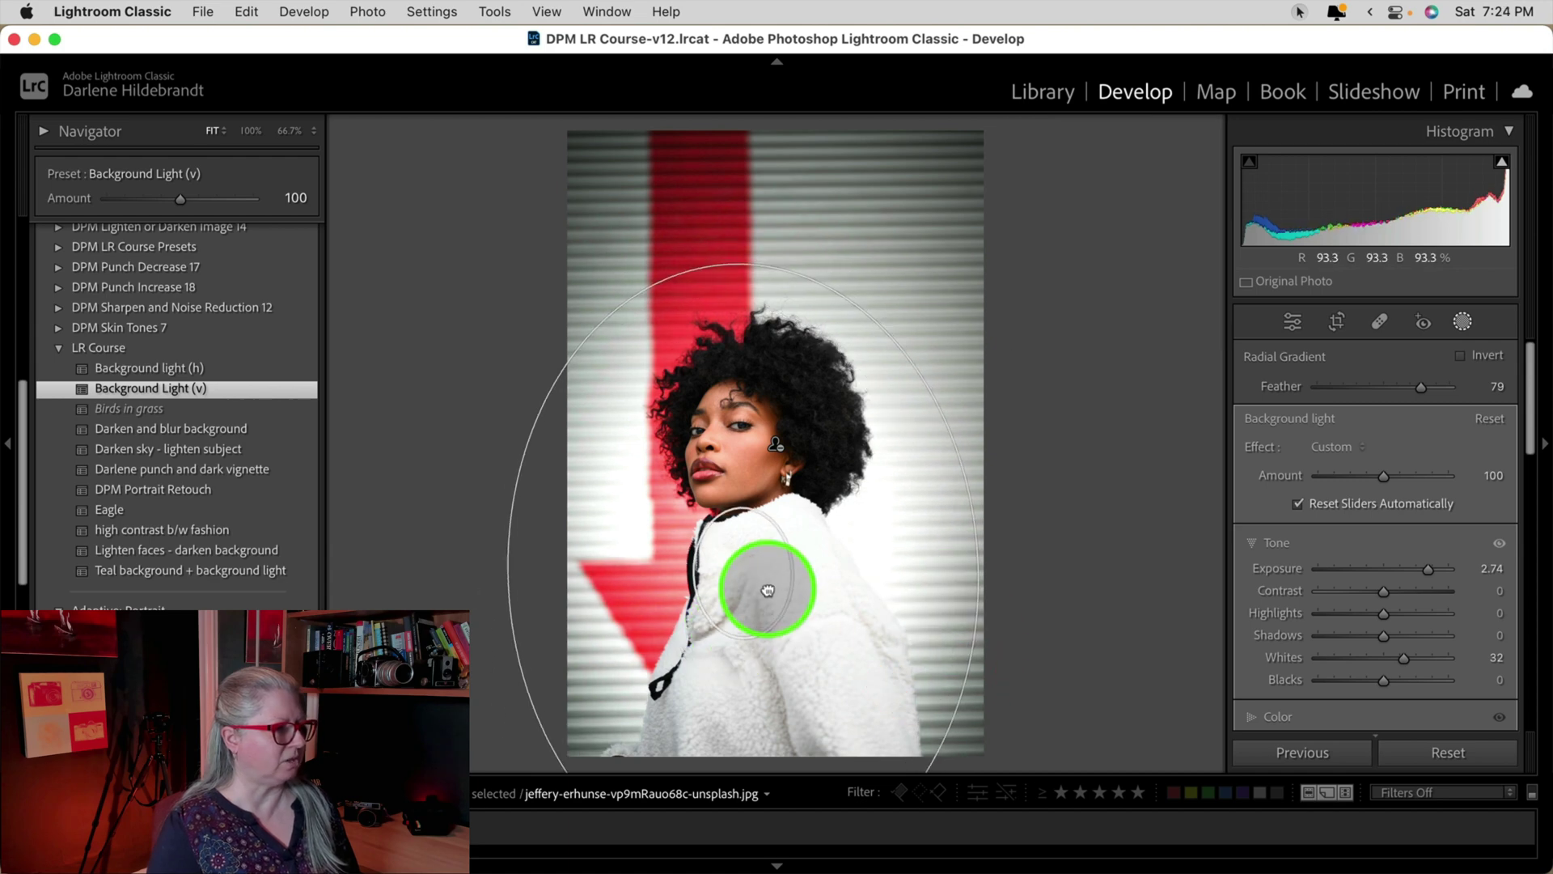
- Compare the finished edit with the original, then apply Background Light (v) to the sunglasses portrait
{"action": "left_click", "coordinate": [1441, 359]}
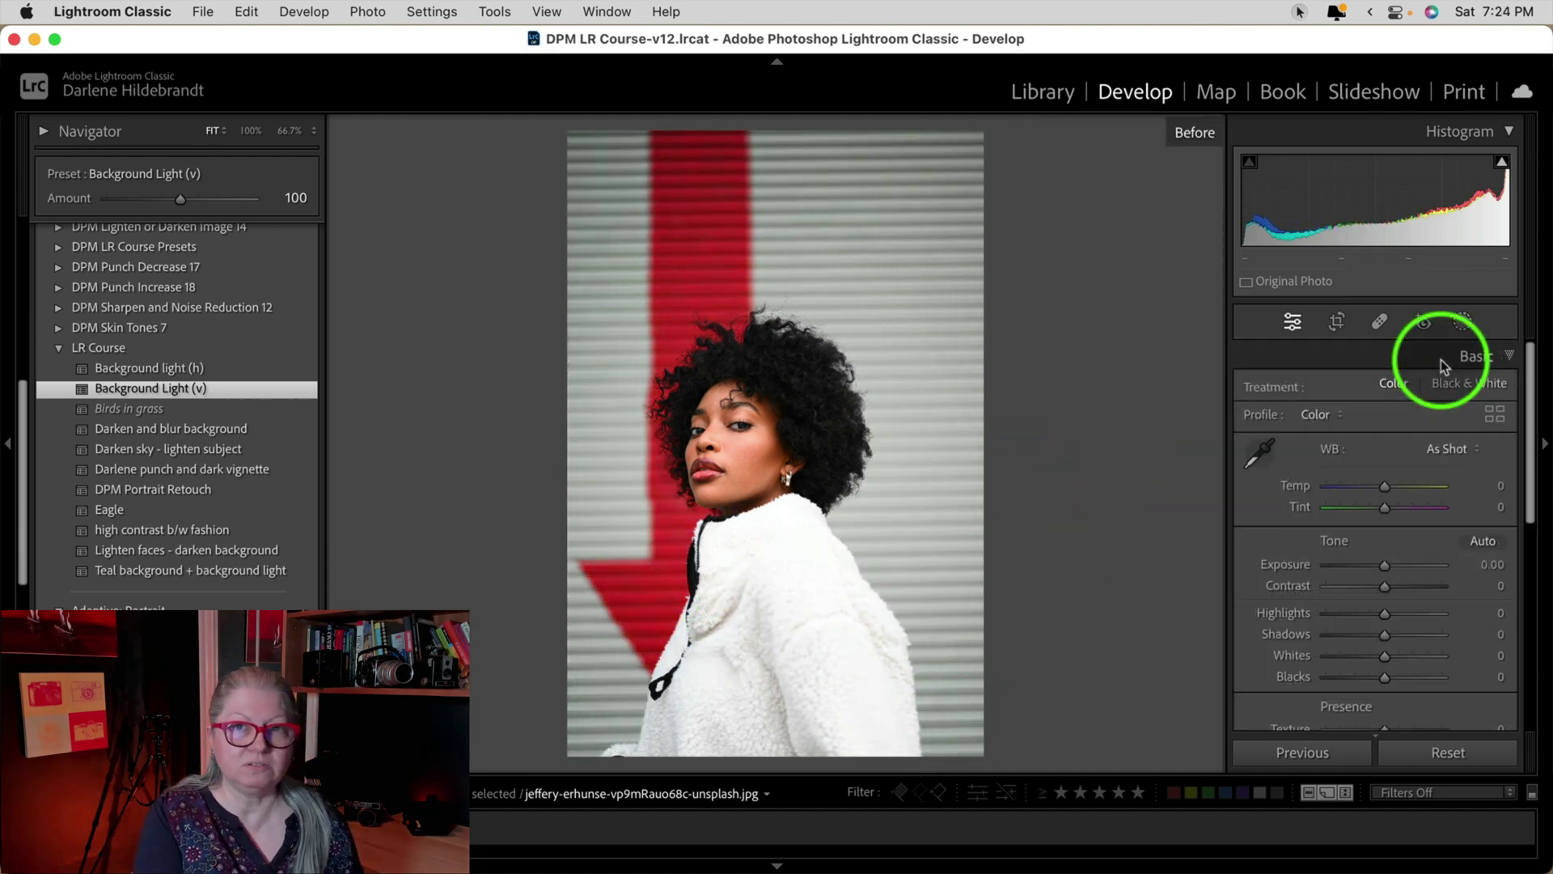
{"action": "key", "text": "backslash"}
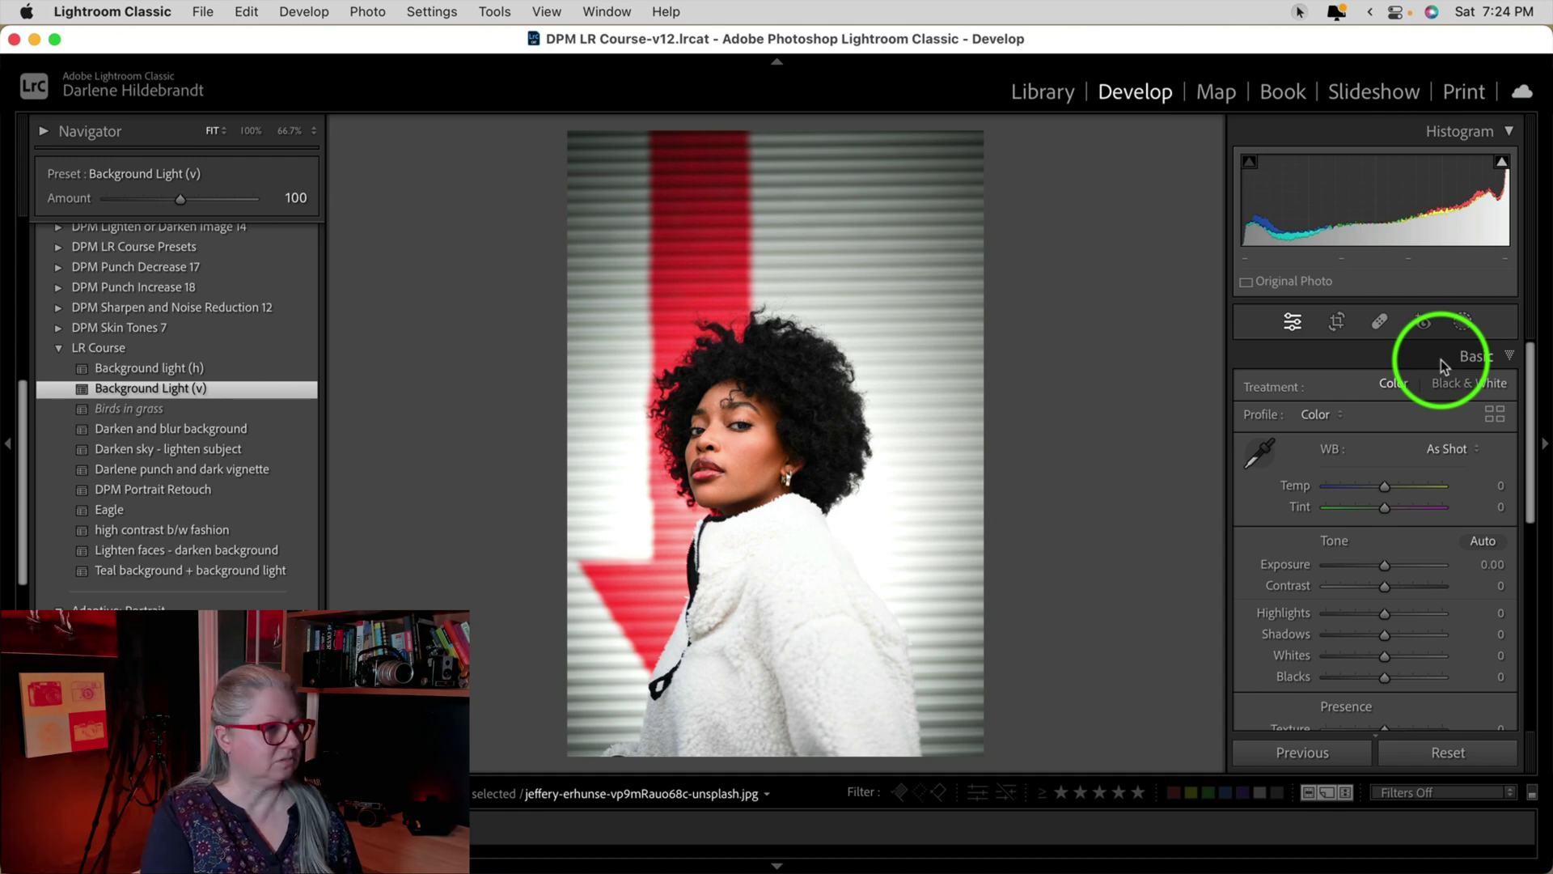
{"action": "key", "text": "backslash"}
{"action": "key", "text": "backslash"}
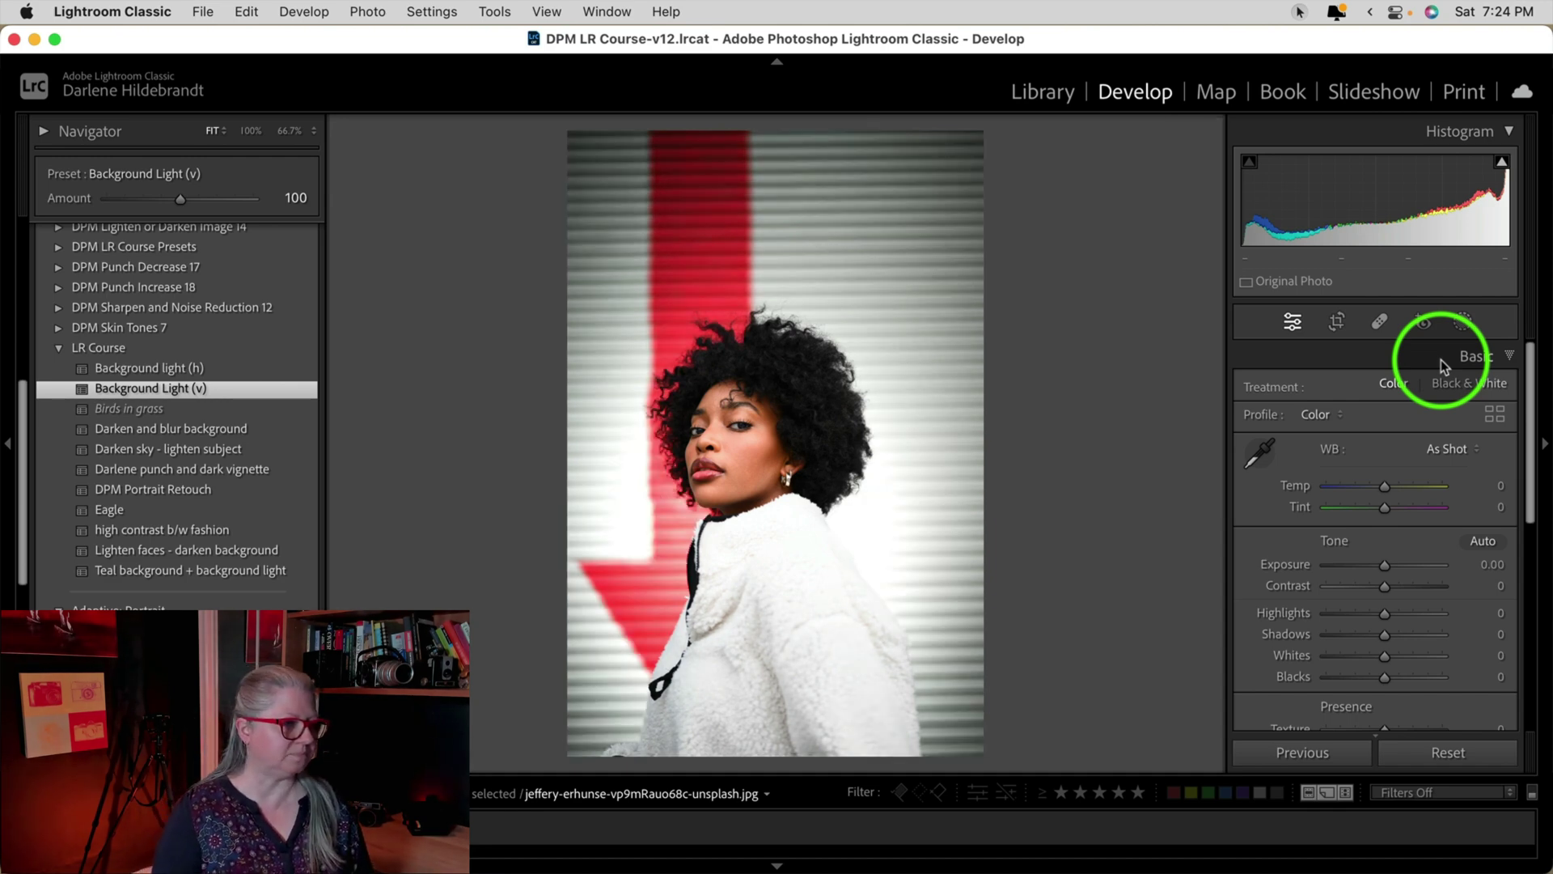
{"action": "key", "text": "Right"}
{"action": "left_click", "coordinate": [182, 387]}
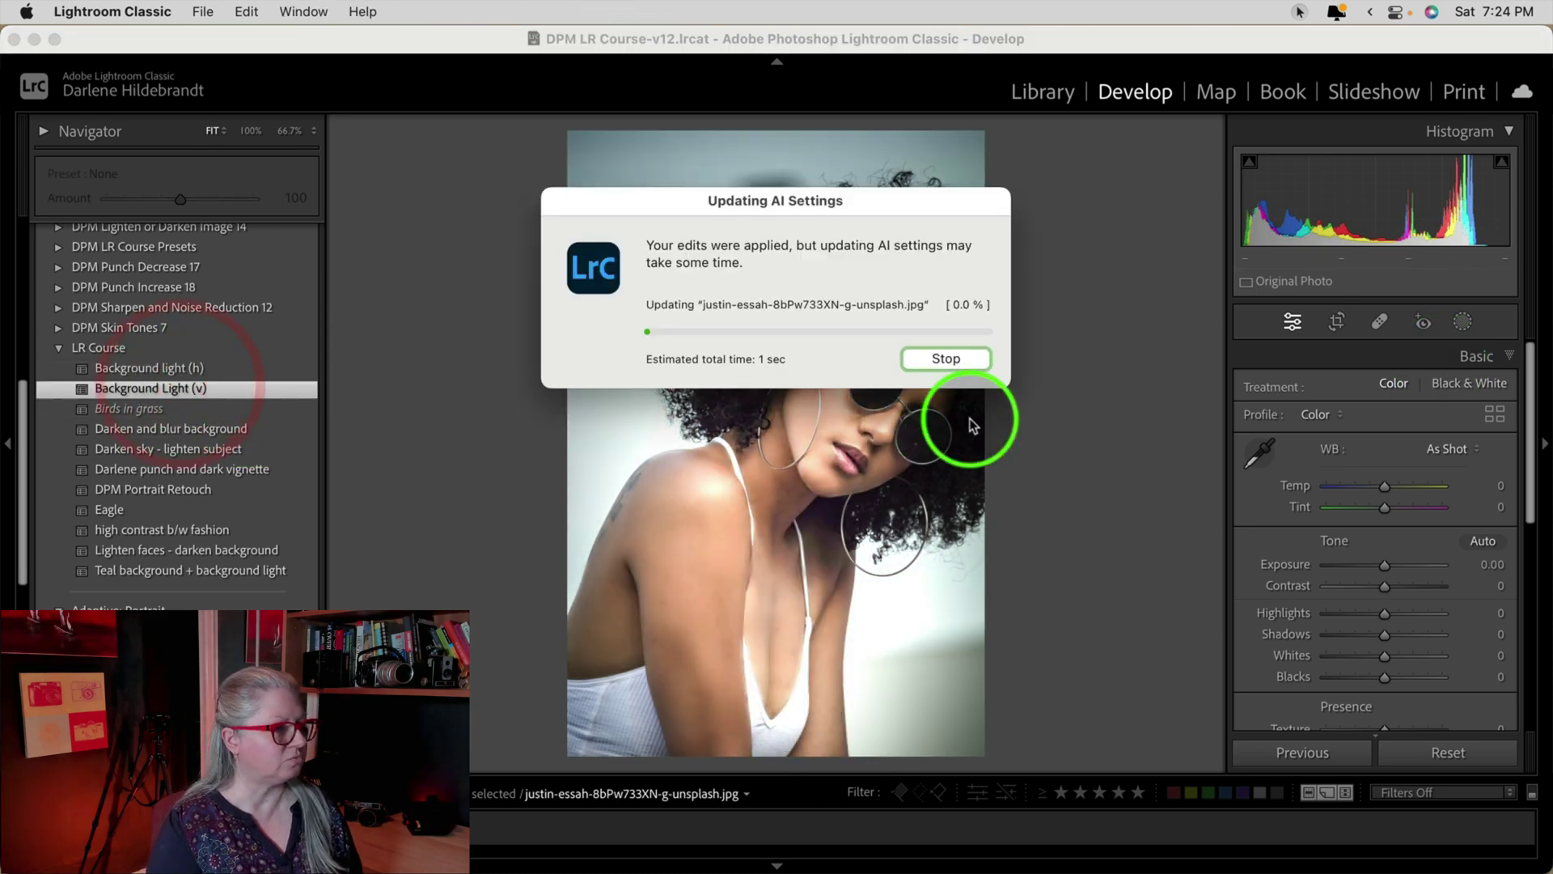
- Drag the sunglasses portrait's Background light radial gradient upward so it sits over her hair
{"action": "left_click", "coordinate": [1463, 322]}
{"action": "left_click", "coordinate": [1121, 208]}
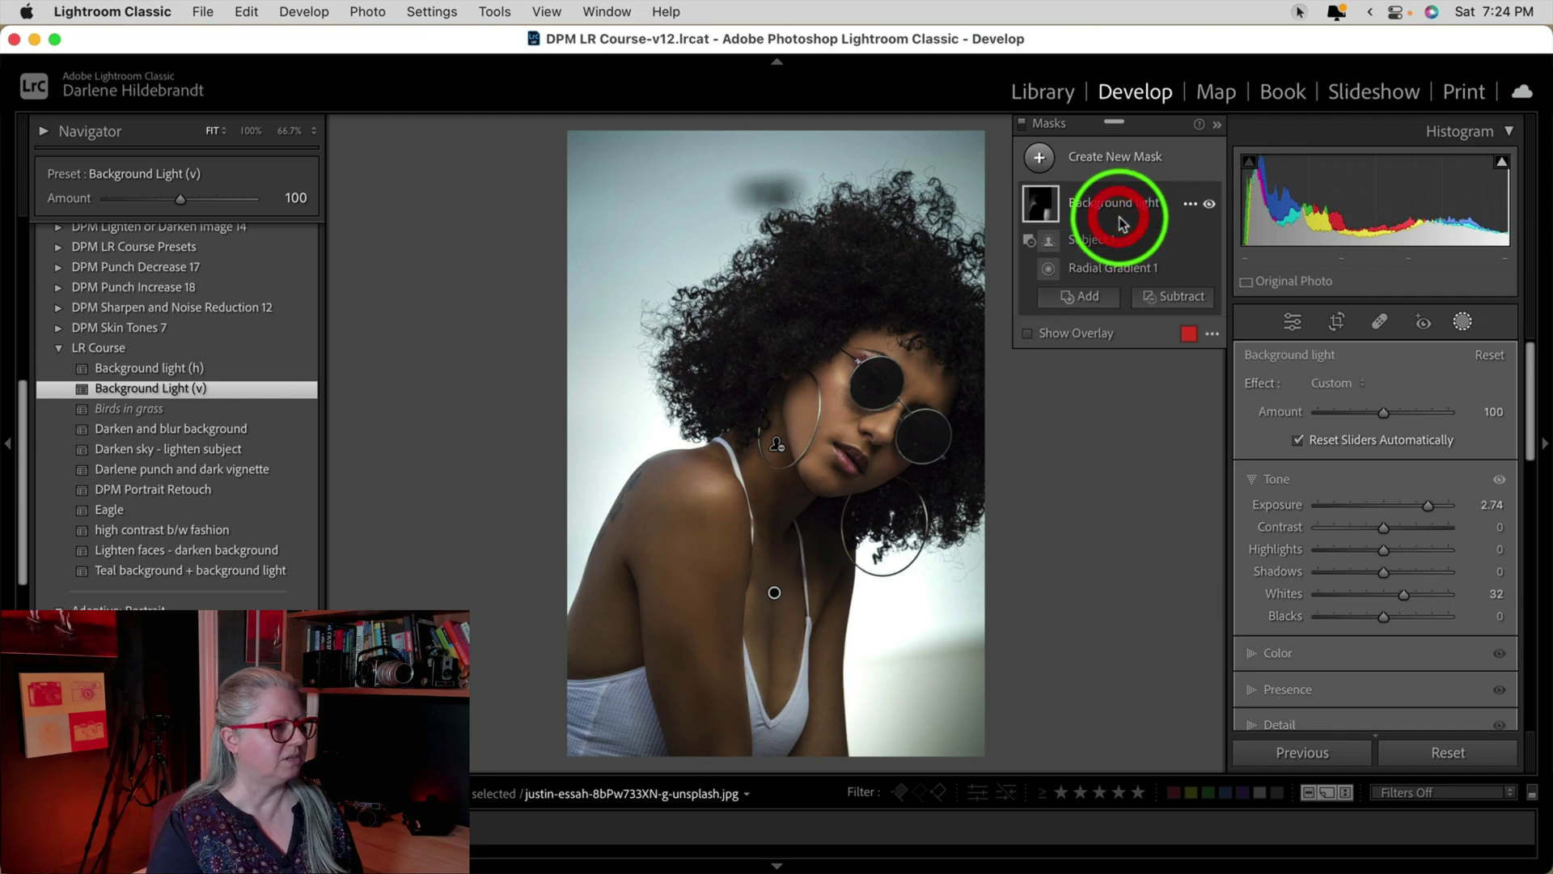
{"action": "left_click", "coordinate": [1124, 279]}
{"action": "left_click_drag", "start_coordinate": [774, 593], "coordinate": [770, 493]}
{"action": "scroll", "coordinate": [773, 494], "scroll_direction": "up", "scroll_amount": 3}
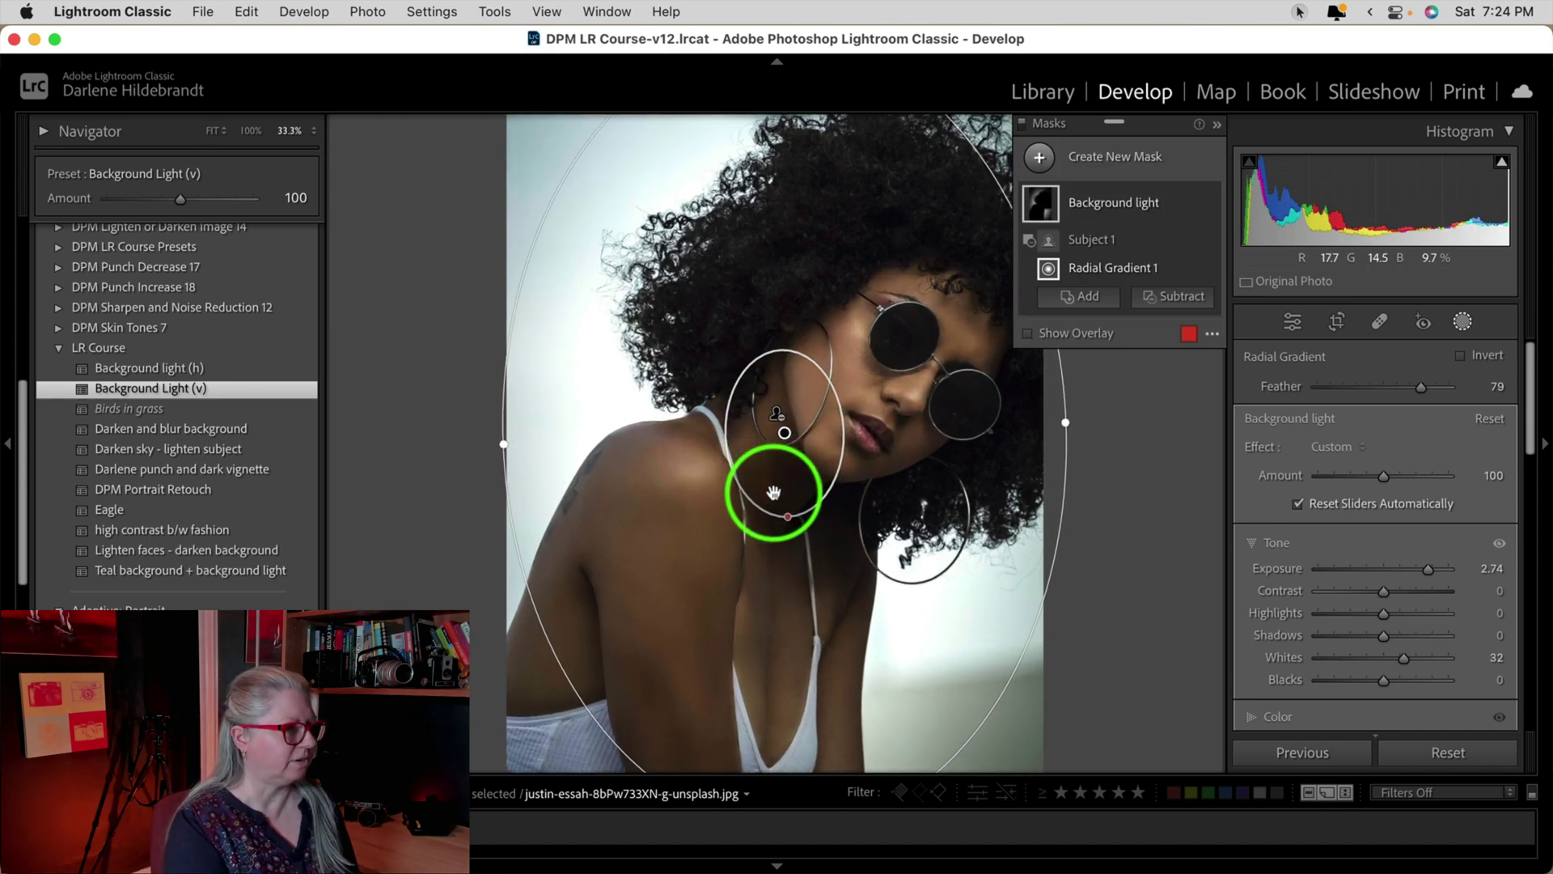
{"action": "scroll", "coordinate": [780, 437], "scroll_direction": "up", "scroll_amount": 2}
{"action": "scroll", "coordinate": [728, 494], "scroll_direction": "up", "scroll_amount": 3}
{"action": "left_click", "coordinate": [687, 608]}
{"action": "left_click_drag", "start_coordinate": [752, 621], "coordinate": [784, 557]}
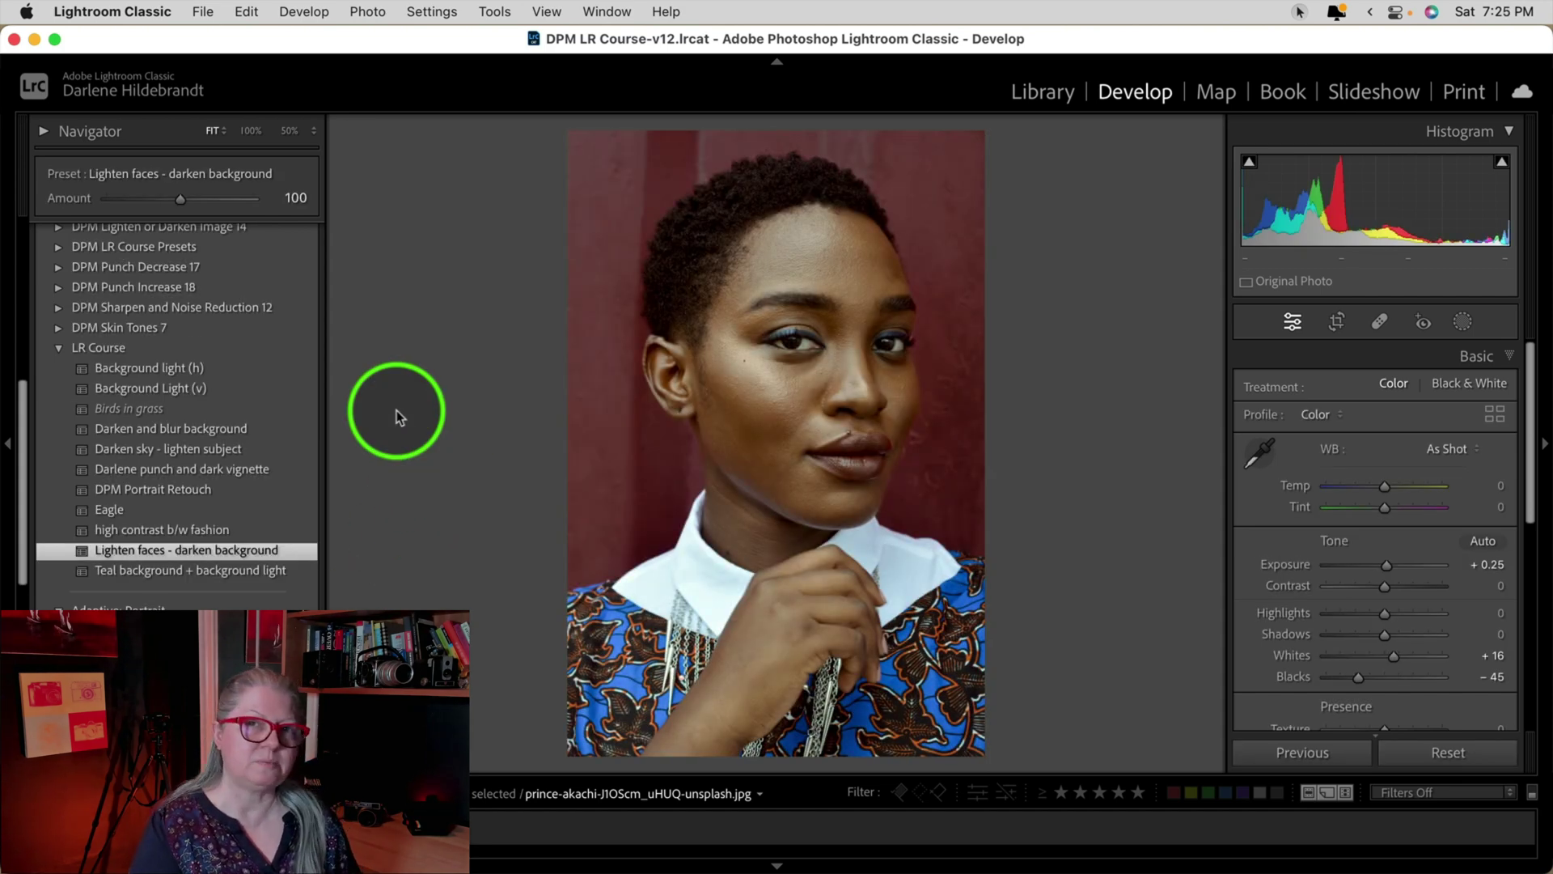
- Add Background Light (v) to the red-wall portrait, comparing before and after the edits
{"action": "key", "text": "backslash"}
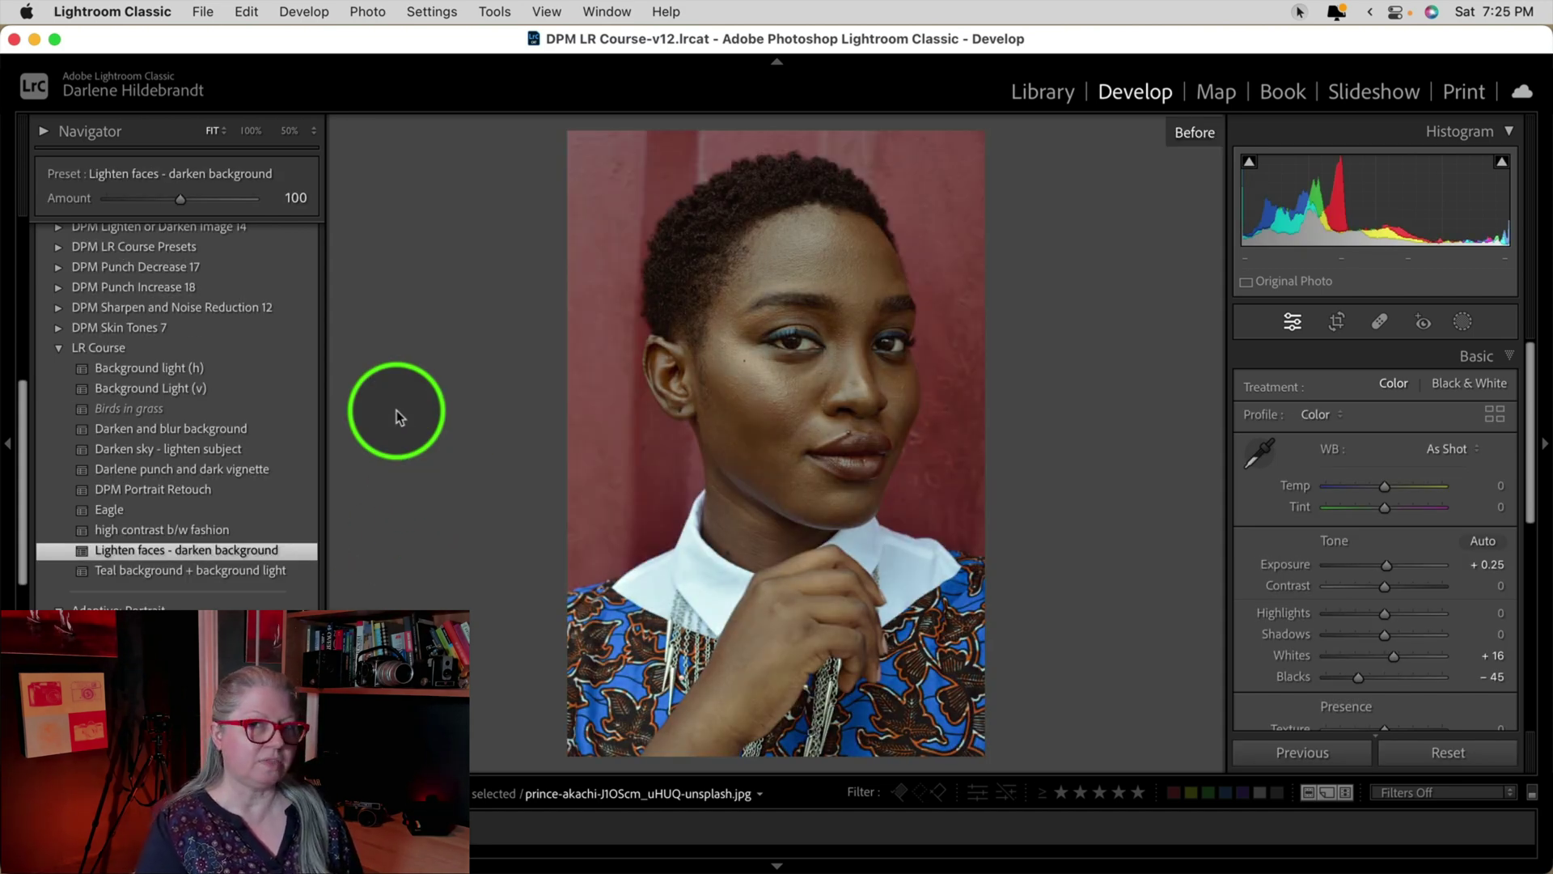
{"action": "key", "text": "backslash"}
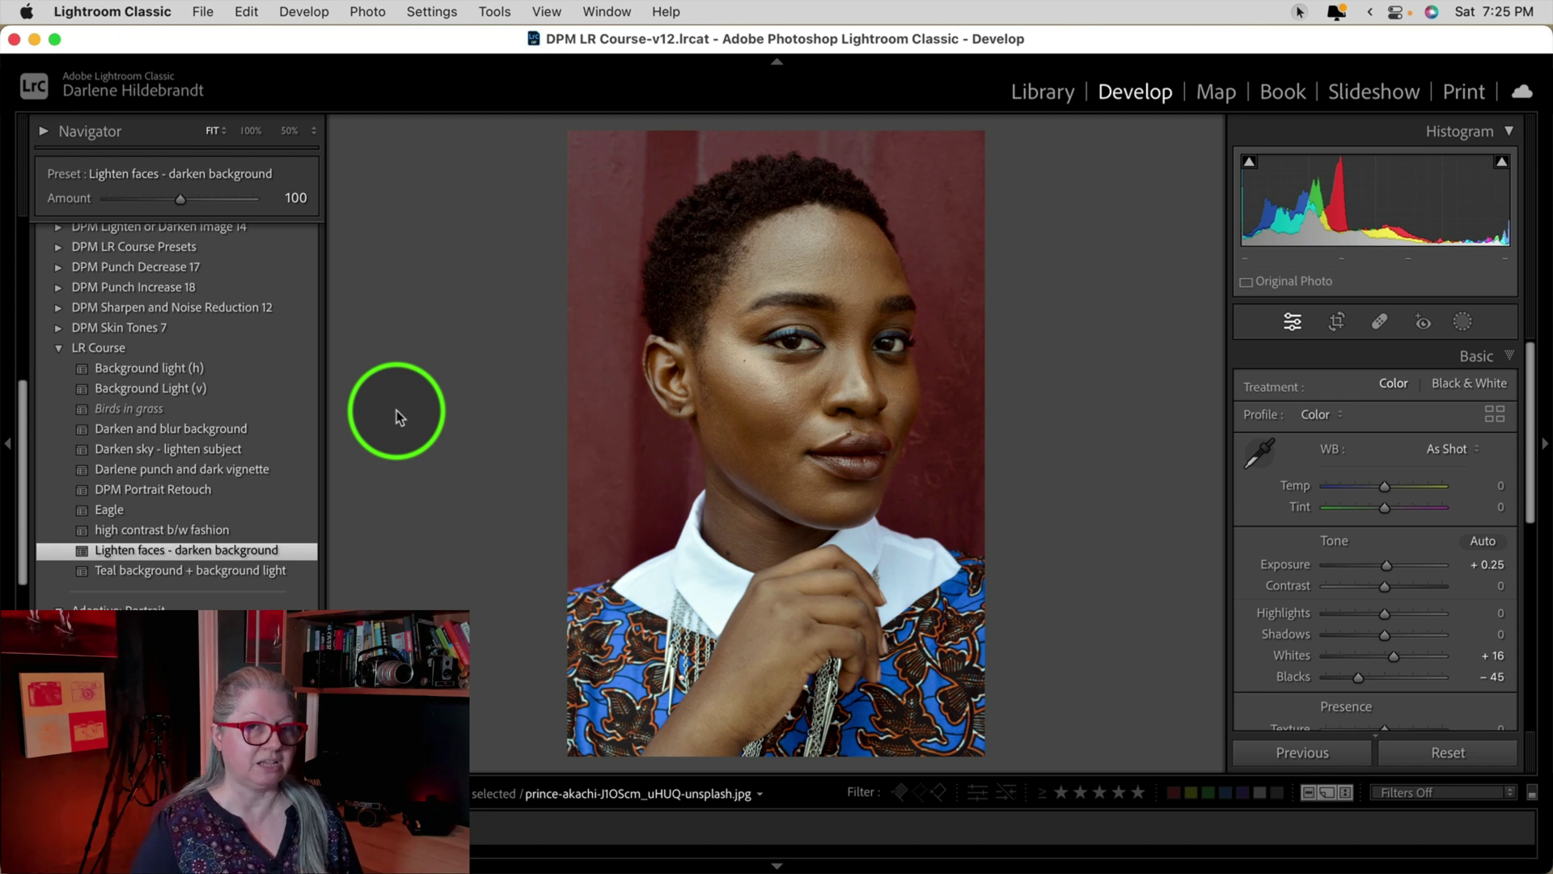
{"action": "left_click", "coordinate": [174, 389]}
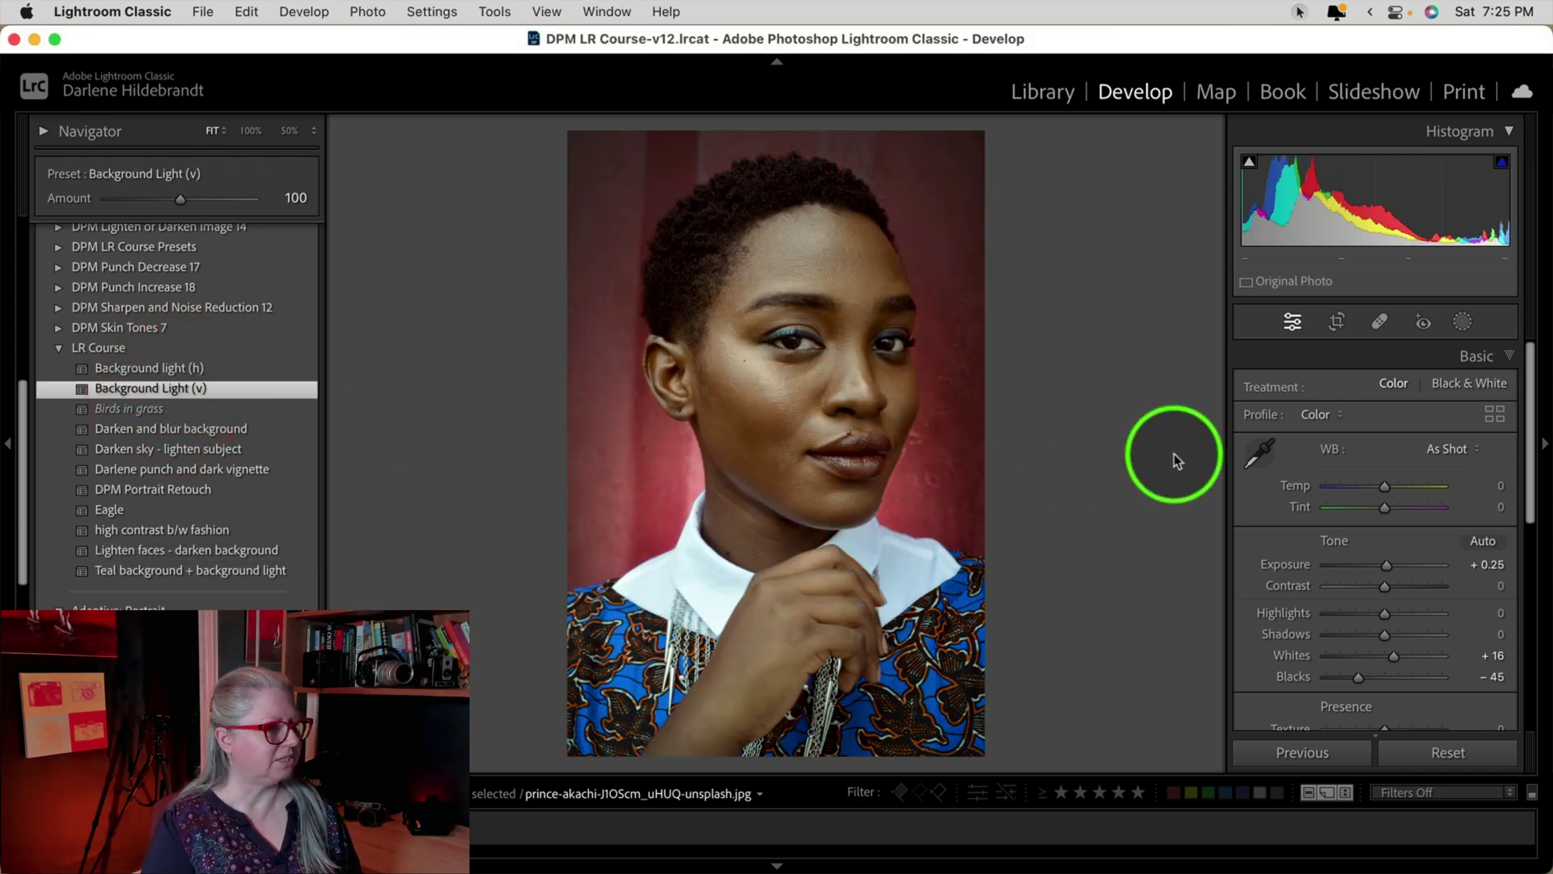
{"action": "key", "text": "backslash"}
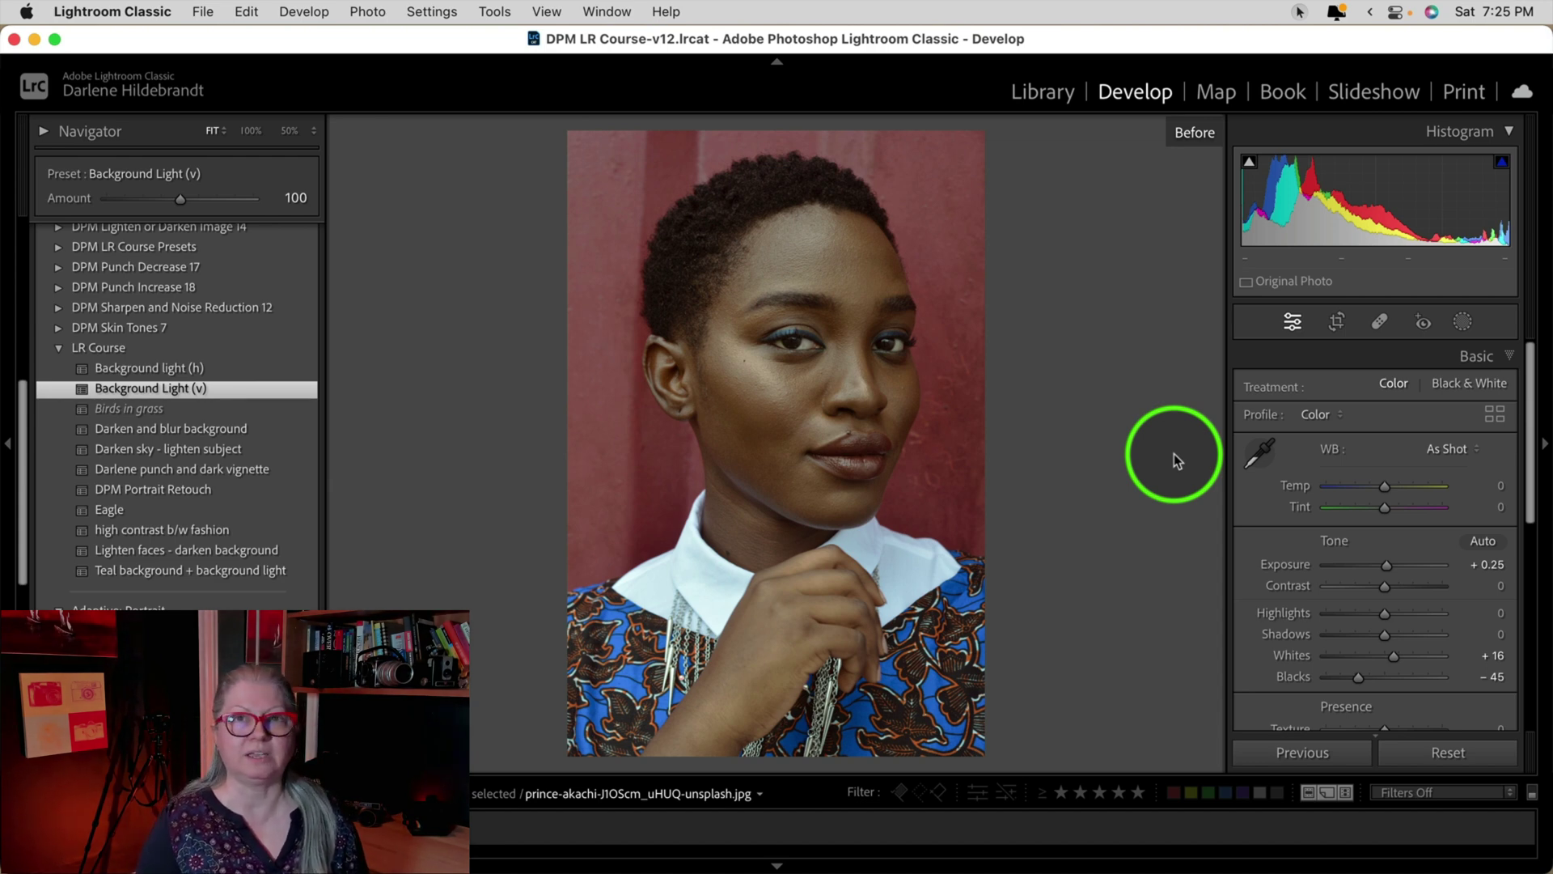
{"action": "key", "text": "backslash"}
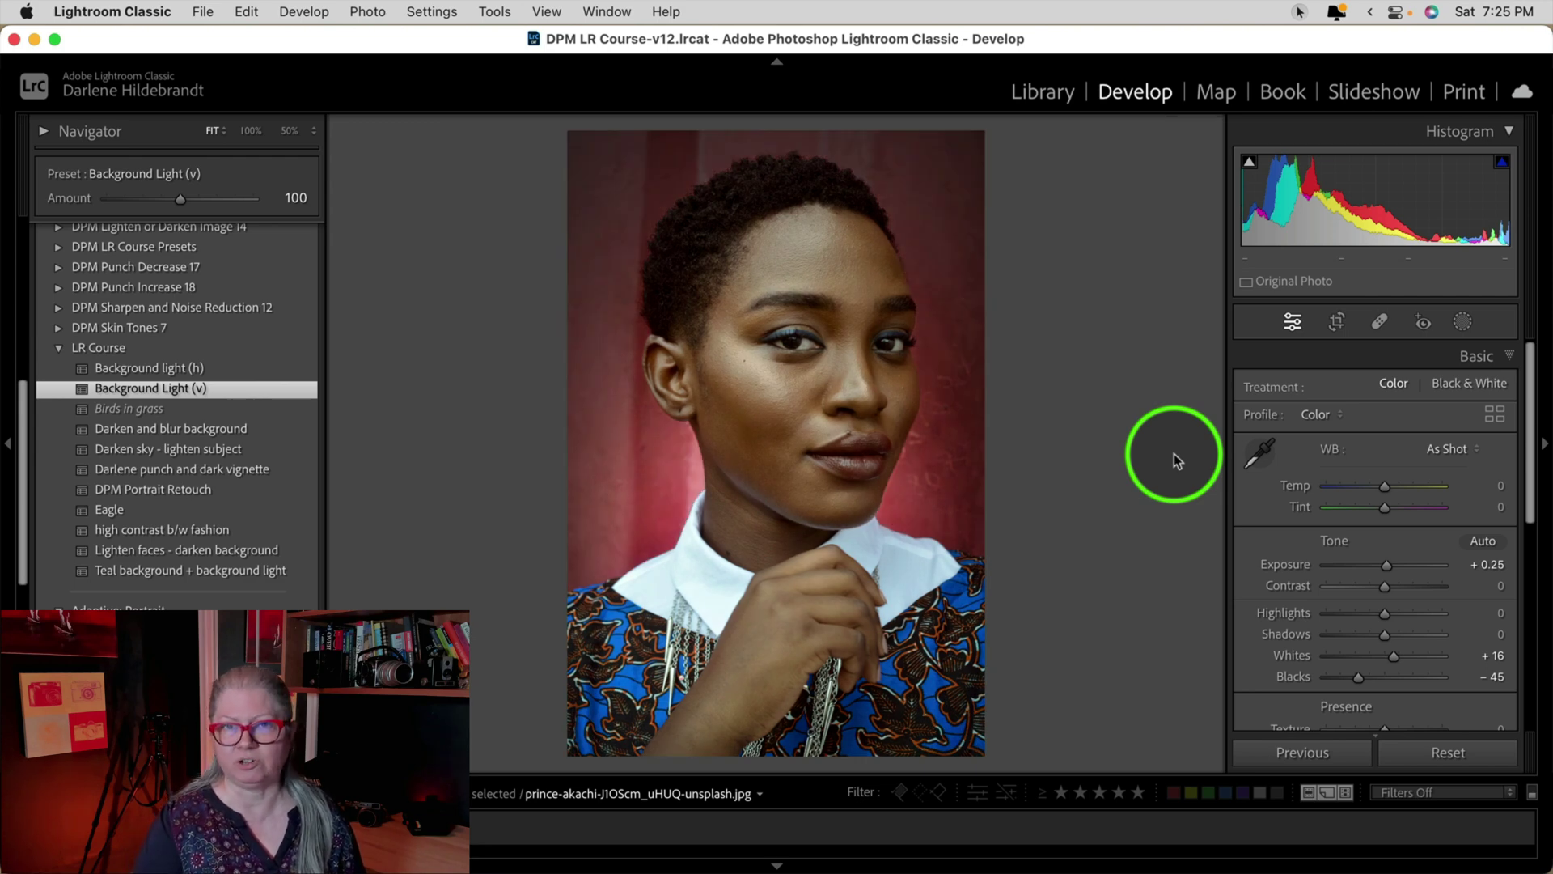
- Inspect the faces, Background and Background light masks, toggling their effects off and on
{"action": "left_click", "coordinate": [1462, 321]}
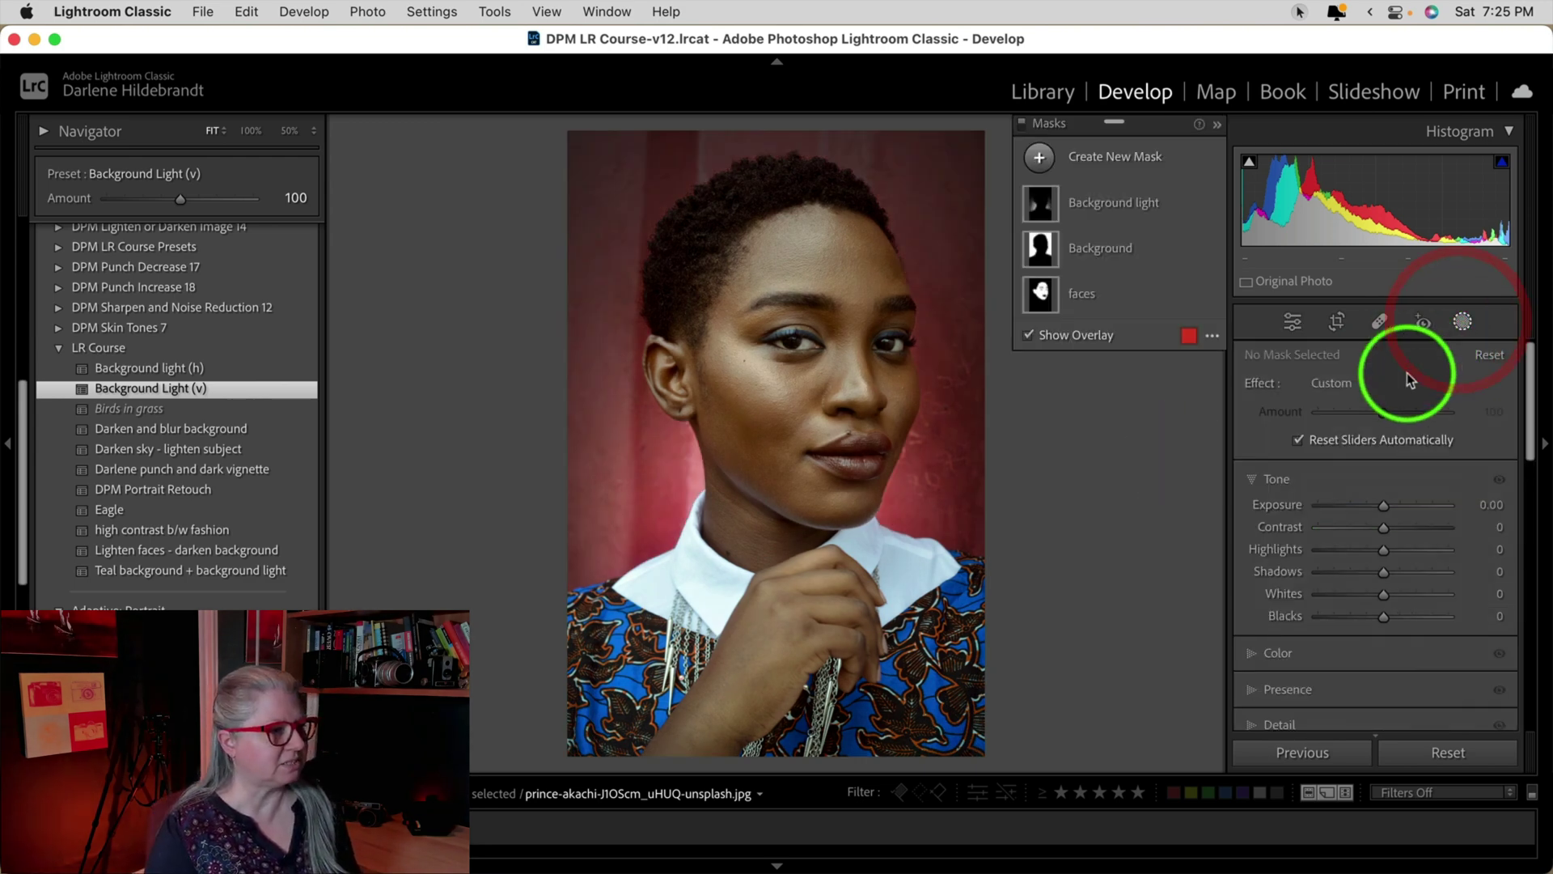
{"action": "left_click", "coordinate": [1130, 306]}
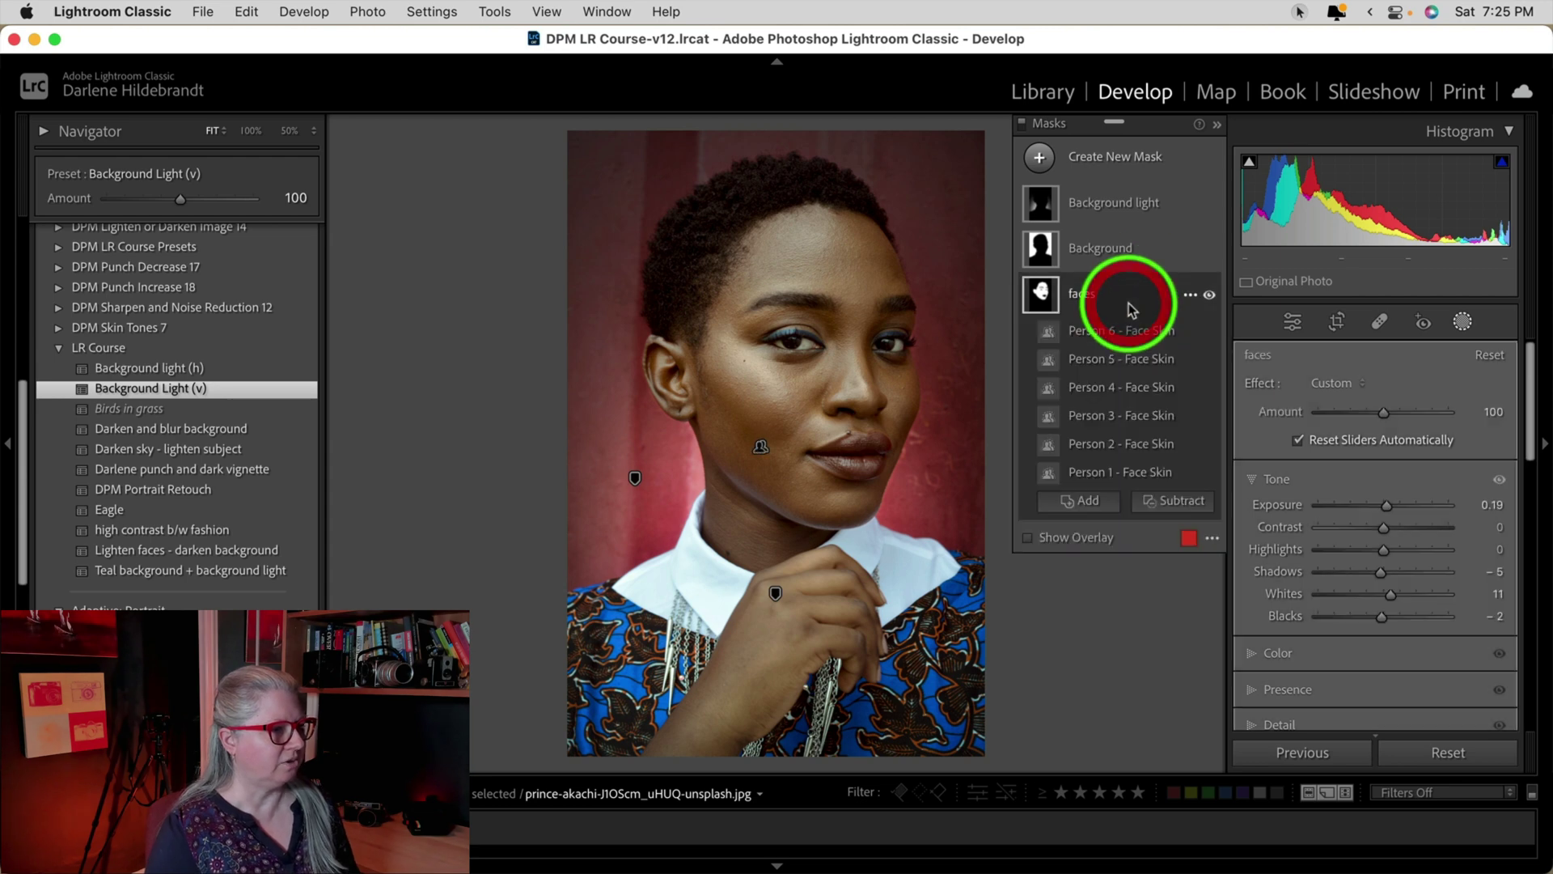
{"action": "left_click", "coordinate": [1142, 256]}
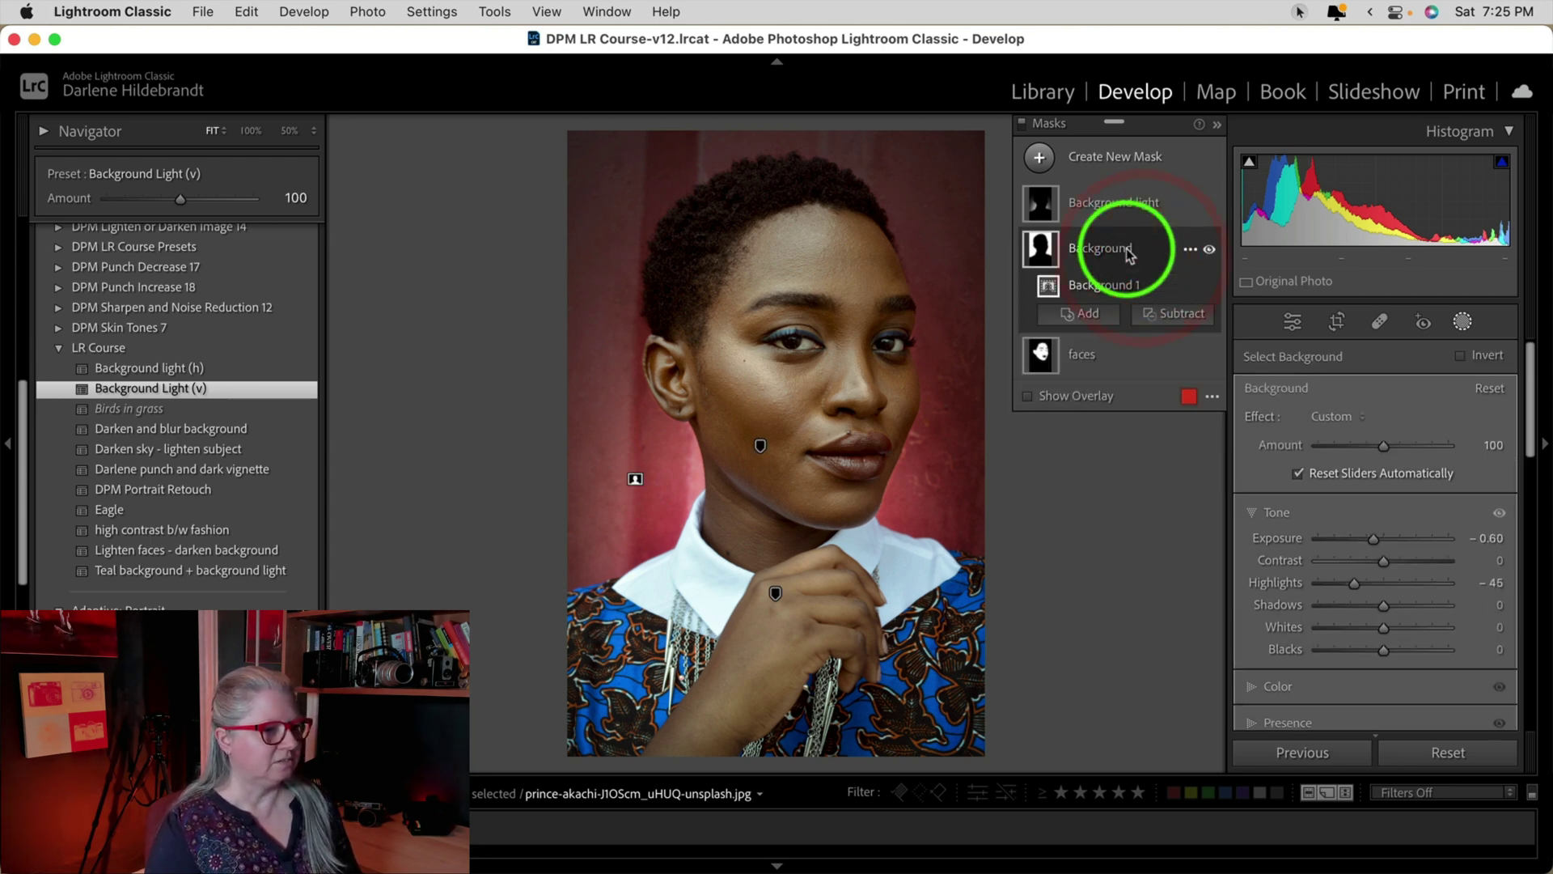
{"action": "left_click", "coordinate": [1209, 252]}
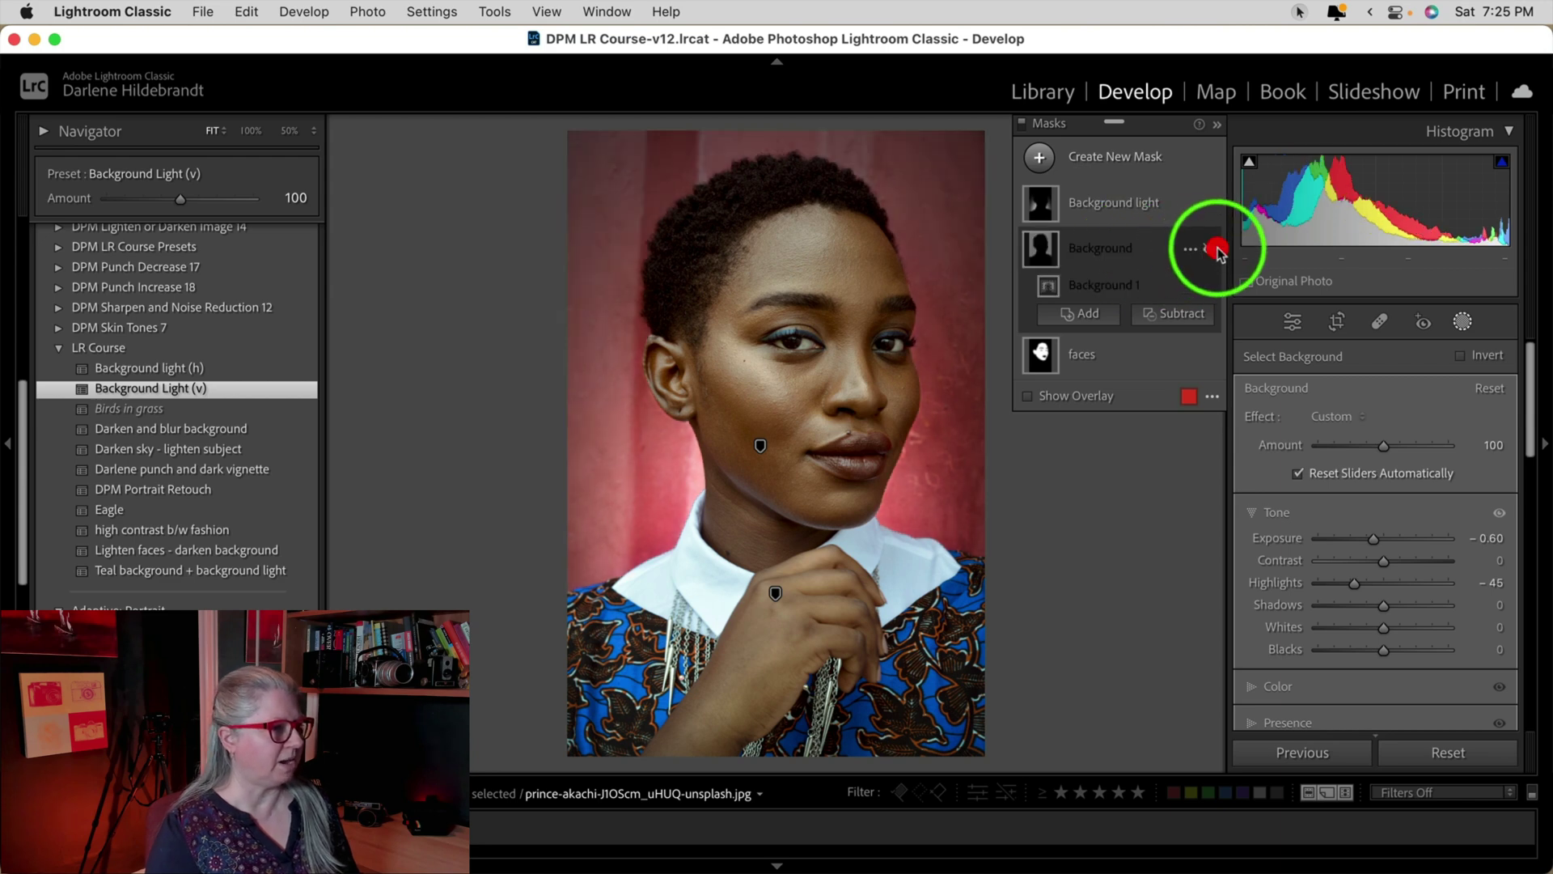
{"action": "left_click", "coordinate": [1159, 224]}
{"action": "left_click", "coordinate": [1210, 205]}
{"action": "left_click", "coordinate": [1211, 206]}
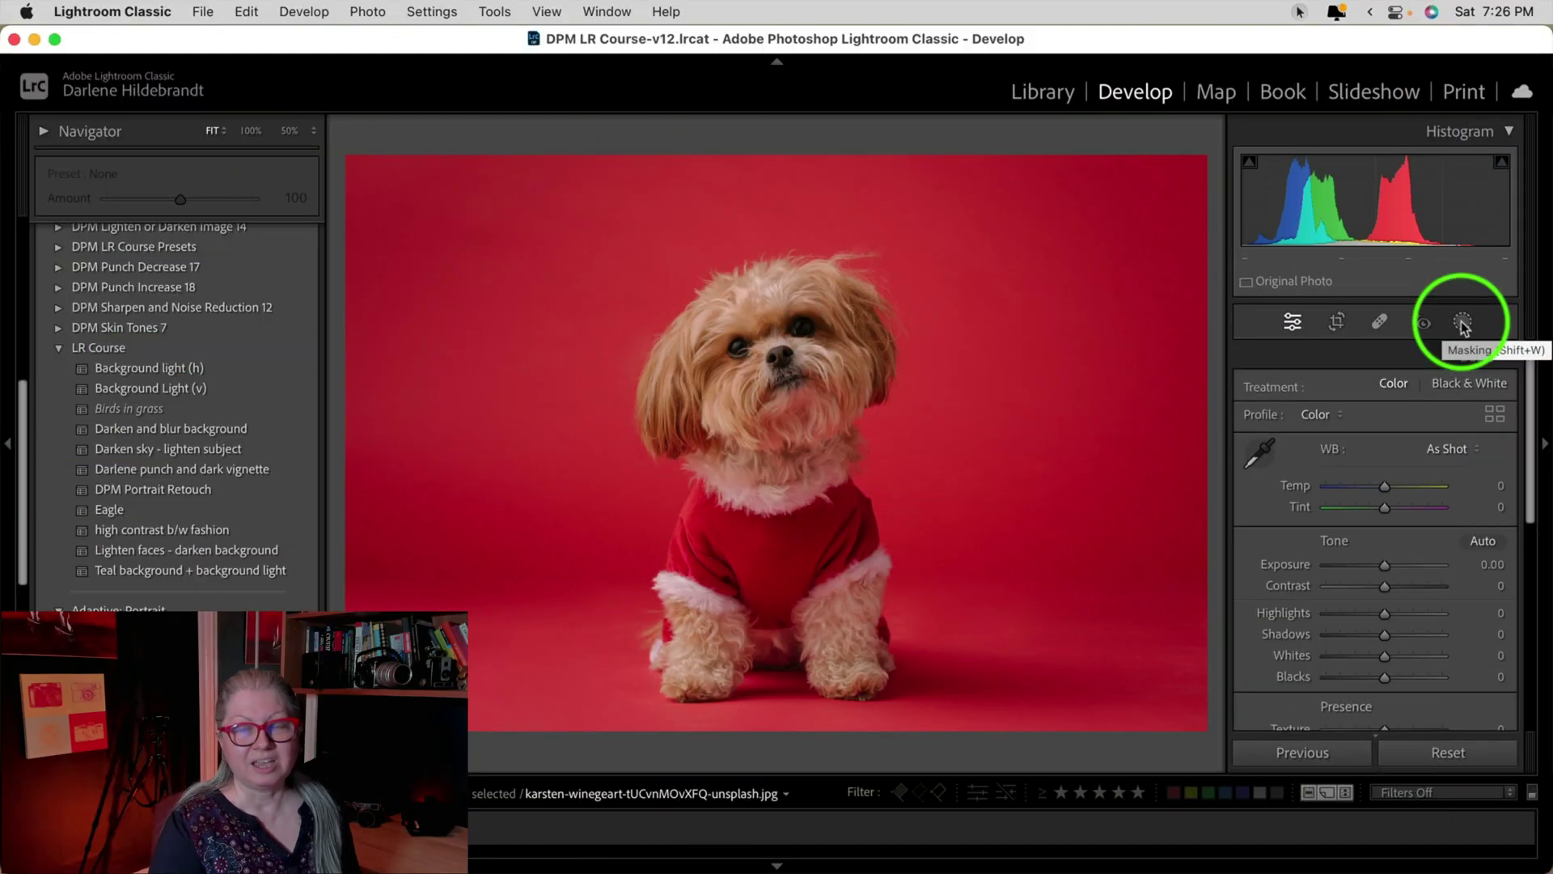
- Apply Background light (h) to the dog photo and centre its radial gradient on the dog
{"action": "left_click", "coordinate": [170, 369]}
{"action": "left_click", "coordinate": [168, 370]}
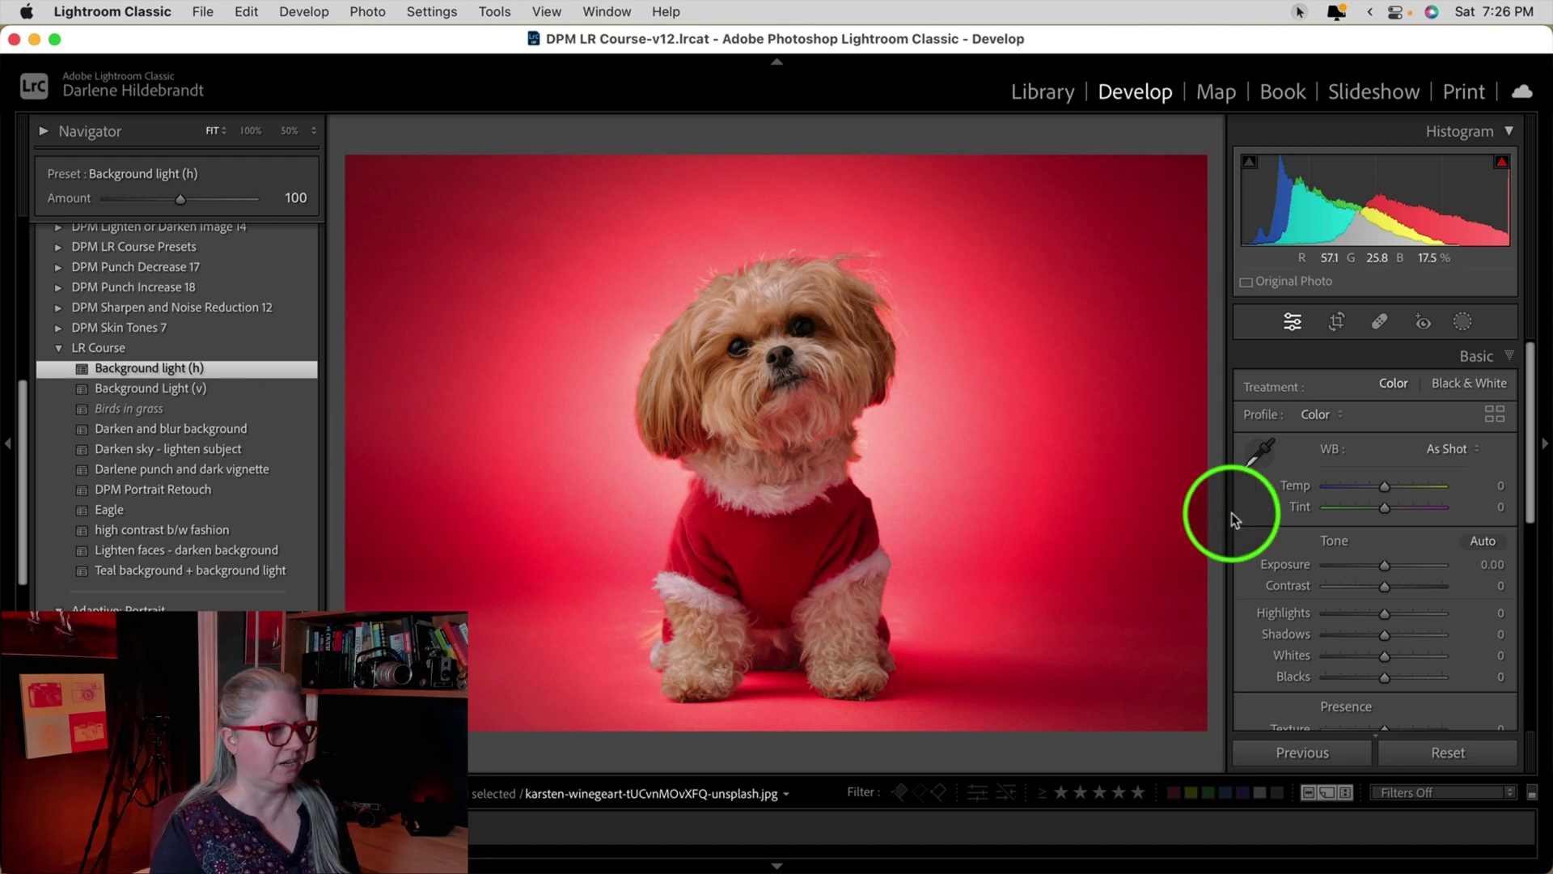
{"action": "left_click", "coordinate": [1461, 322]}
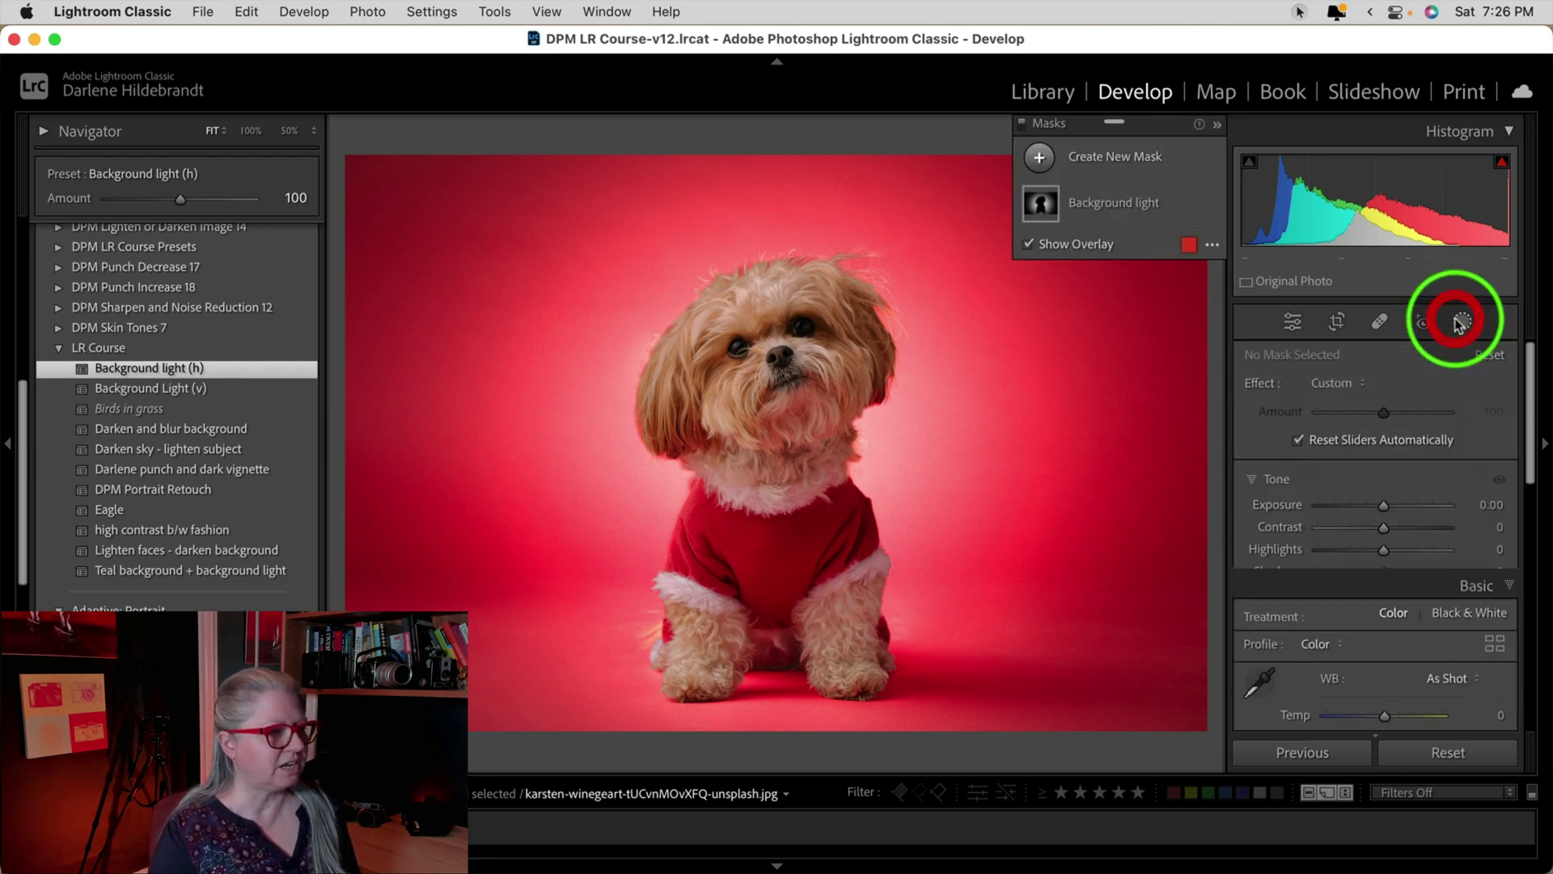
{"action": "left_click", "coordinate": [1121, 222]}
{"action": "left_click", "coordinate": [1152, 269]}
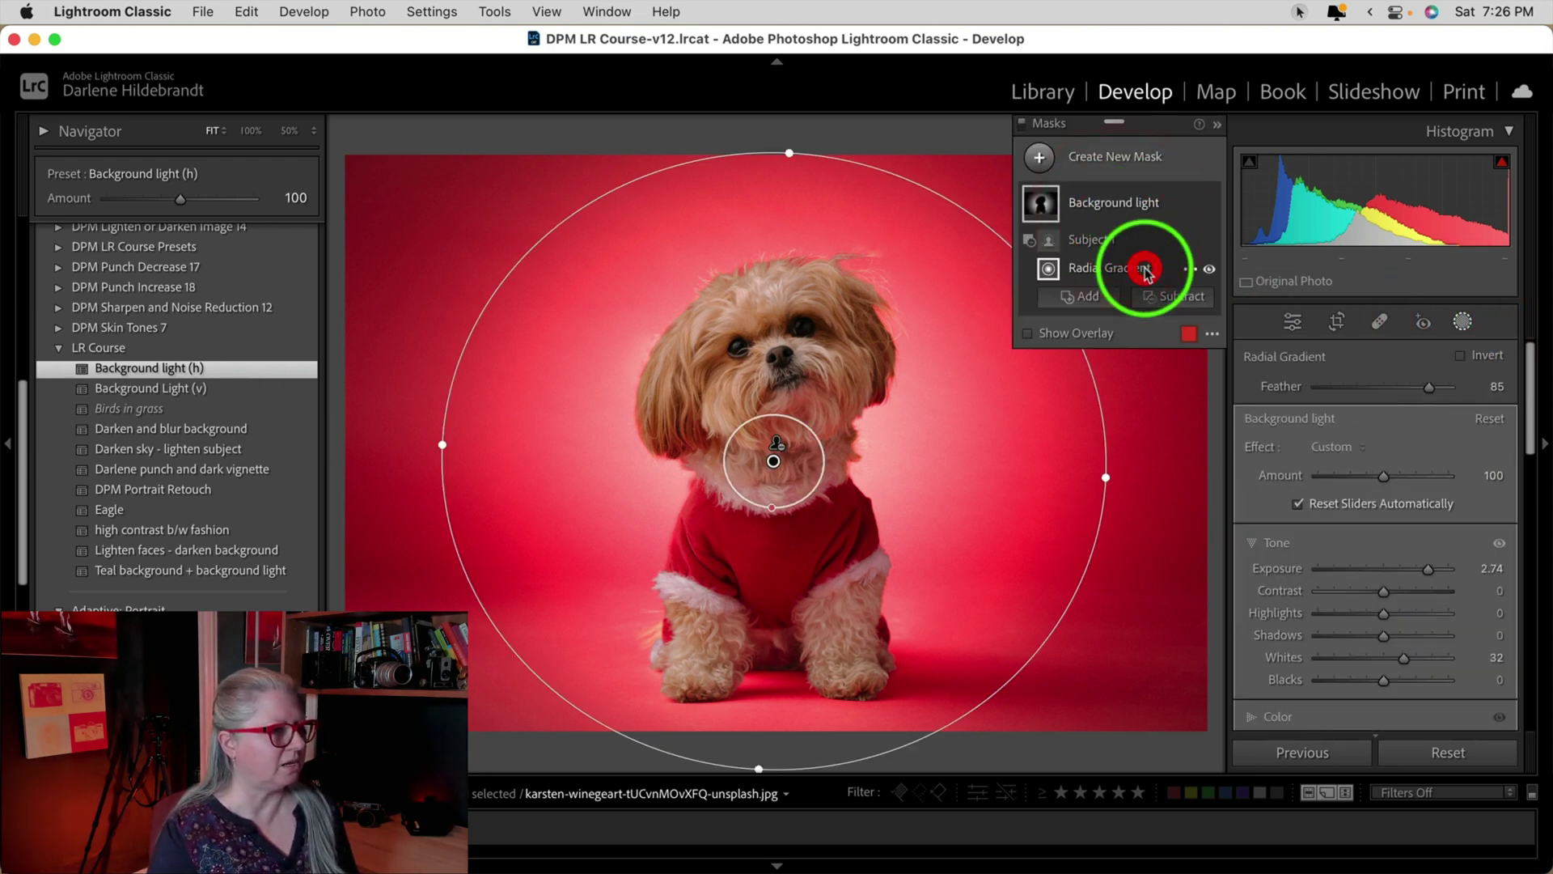
{"action": "mouse_move", "coordinate": [756, 478]}
{"action": "left_mouse_down"}
{"action": "mouse_move", "coordinate": [873, 482]}
{"action": "mouse_move", "coordinate": [739, 371]}
{"action": "mouse_move", "coordinate": [458, 553]}
{"action": "mouse_move", "coordinate": [610, 639]}
{"action": "mouse_move", "coordinate": [628, 408]}
{"action": "mouse_move", "coordinate": [936, 565]}
{"action": "mouse_move", "coordinate": [589, 419]}
{"action": "mouse_move", "coordinate": [444, 461]}
{"action": "mouse_move", "coordinate": [581, 473]}
{"action": "mouse_move", "coordinate": [957, 323]}
{"action": "mouse_move", "coordinate": [742, 451]}
{"action": "mouse_move", "coordinate": [755, 488]}
{"action": "left_mouse_up"}
- Compare the dog edit with the original, then apply Background light (h) to the jumping-woman photo
{"action": "left_click", "coordinate": [1462, 322]}
{"action": "key", "text": "backslash"}
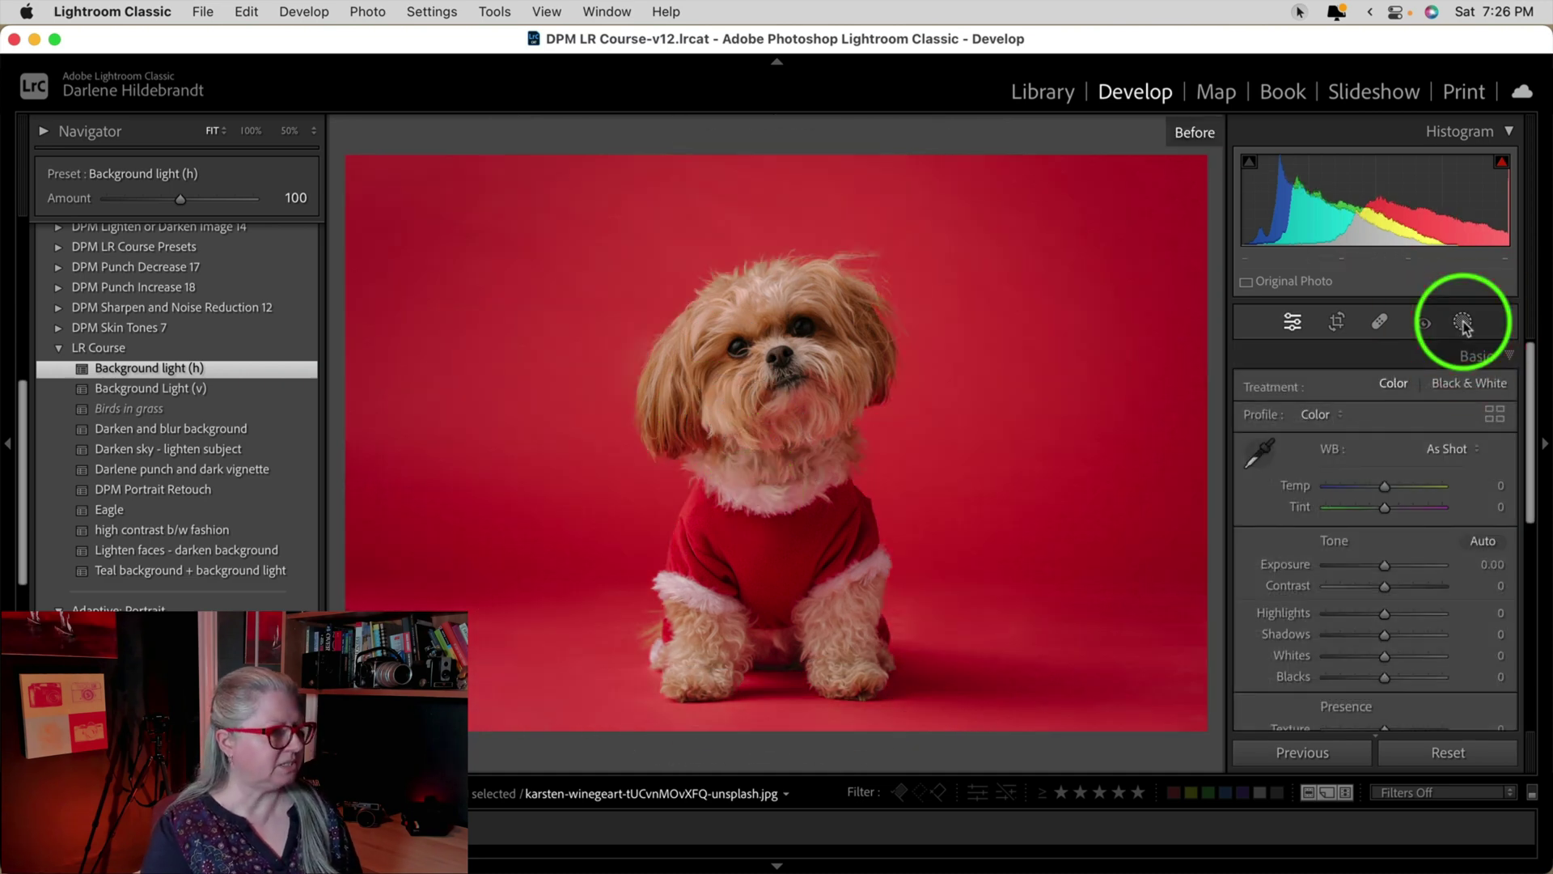
{"action": "key", "text": "backslash"}
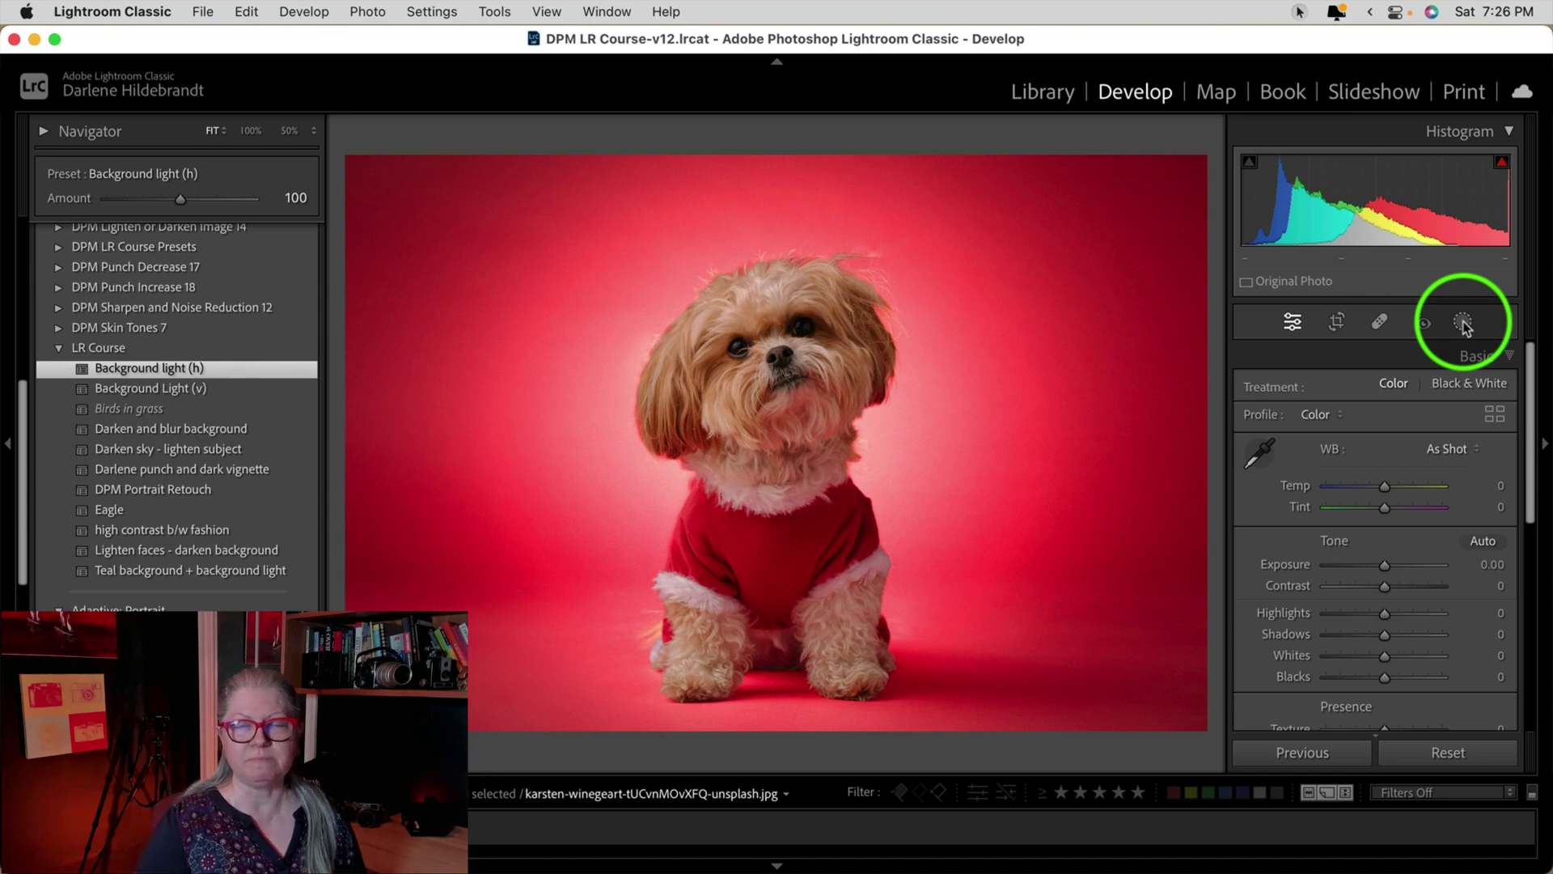
{"action": "key", "text": "Right"}
{"action": "left_click", "coordinate": [178, 368]}
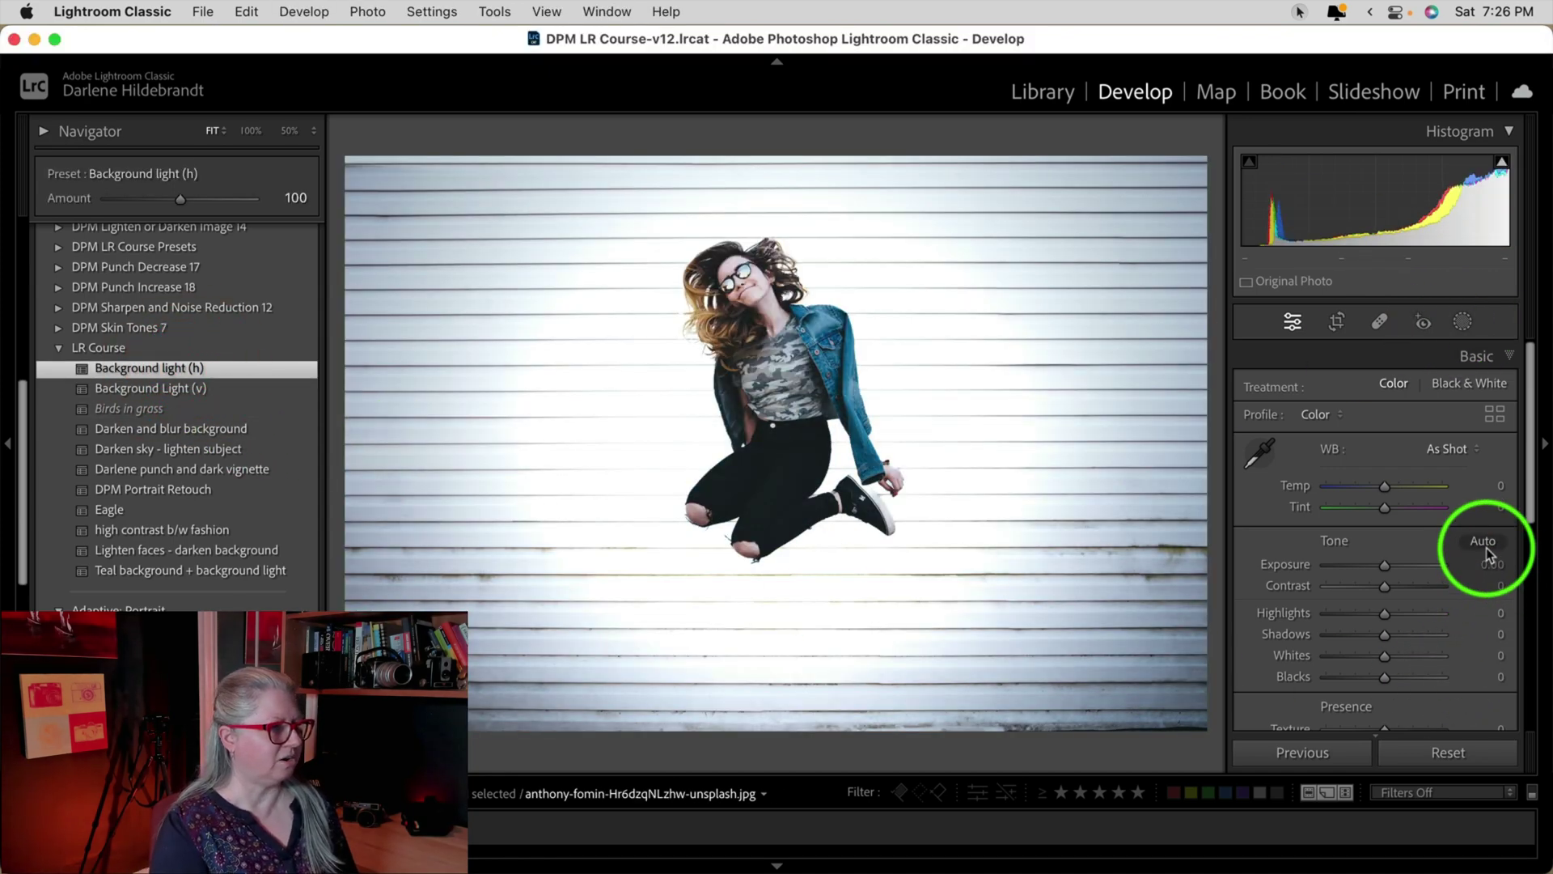
- Apply Background light (h) to the dahlia and move its radial gradient onto the flower, narrowing it
{"action": "key", "text": "Right"}
{"action": "left_click", "coordinate": [162, 368]}
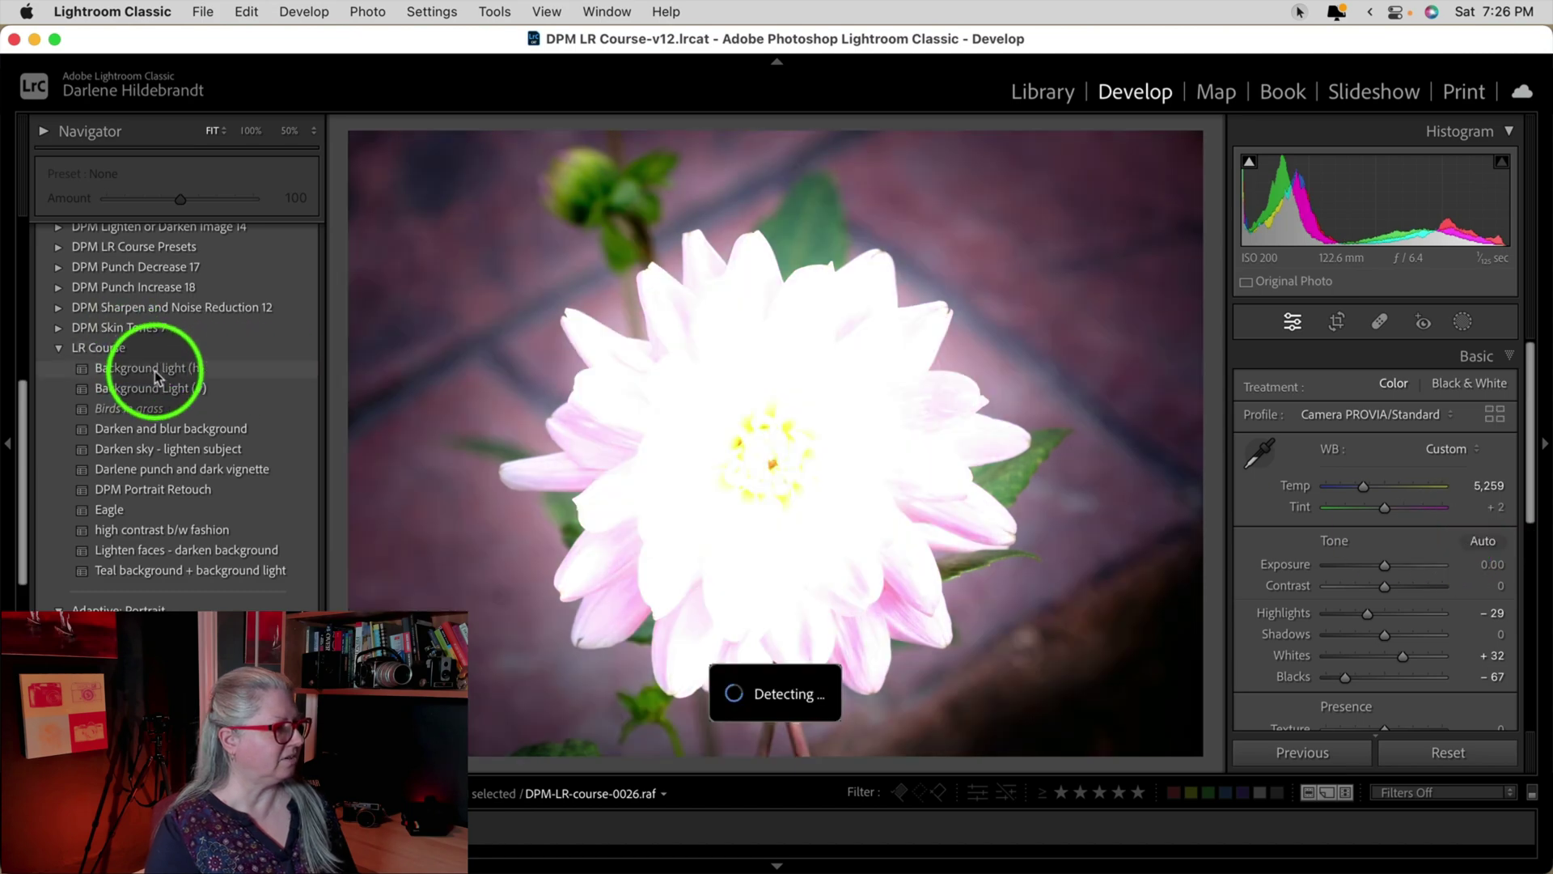
{"action": "key", "text": "shift+w"}
{"action": "left_click", "coordinate": [1152, 266]}
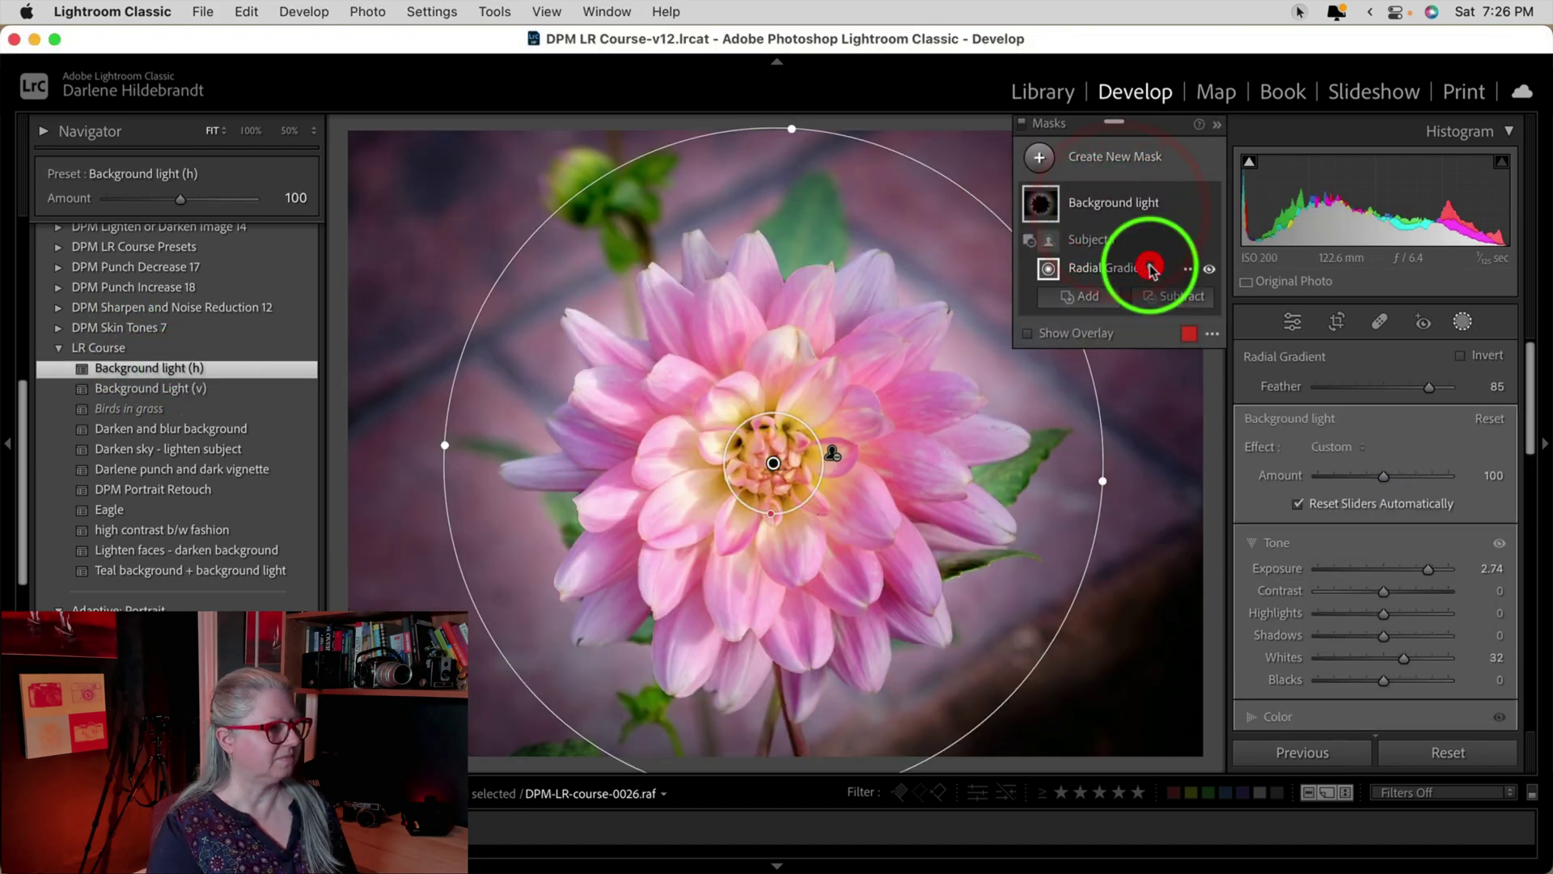
{"action": "left_click_drag", "start_coordinate": [769, 503], "coordinate": [732, 459]}
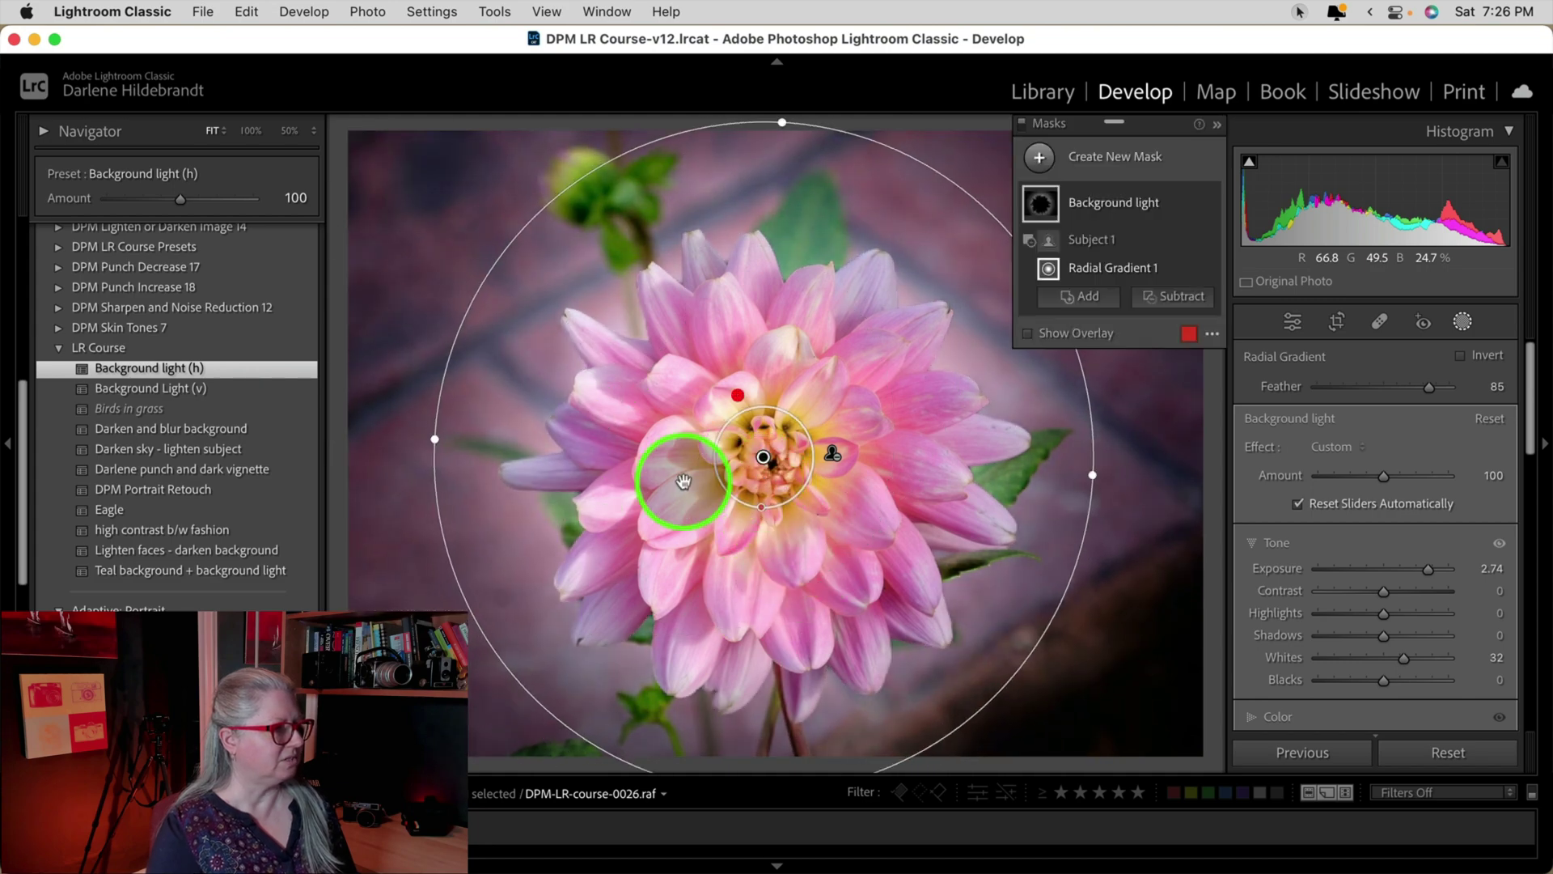
{"action": "left_click_drag", "start_coordinate": [433, 440], "coordinate": [478, 442]}
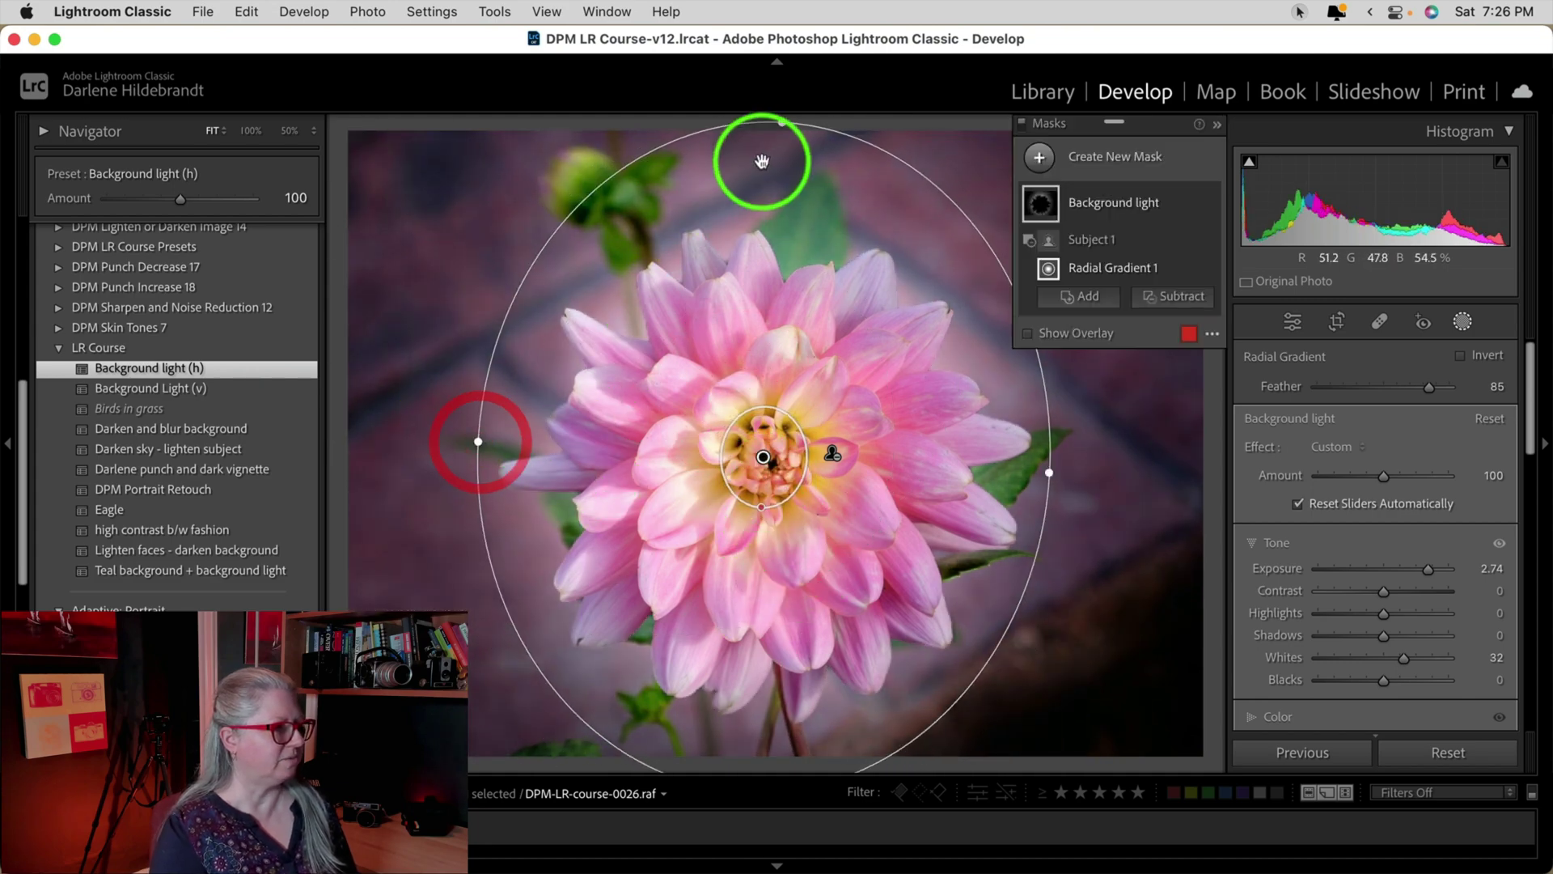
{"action": "left_click_drag", "start_coordinate": [784, 123], "coordinate": [784, 144]}
- Set the radial gradient's feather to 53 and shrink it tightly around the bloom
{"action": "left_click", "coordinate": [1362, 476]}
{"action": "left_click_drag", "start_coordinate": [1417, 402], "coordinate": [1387, 387]}
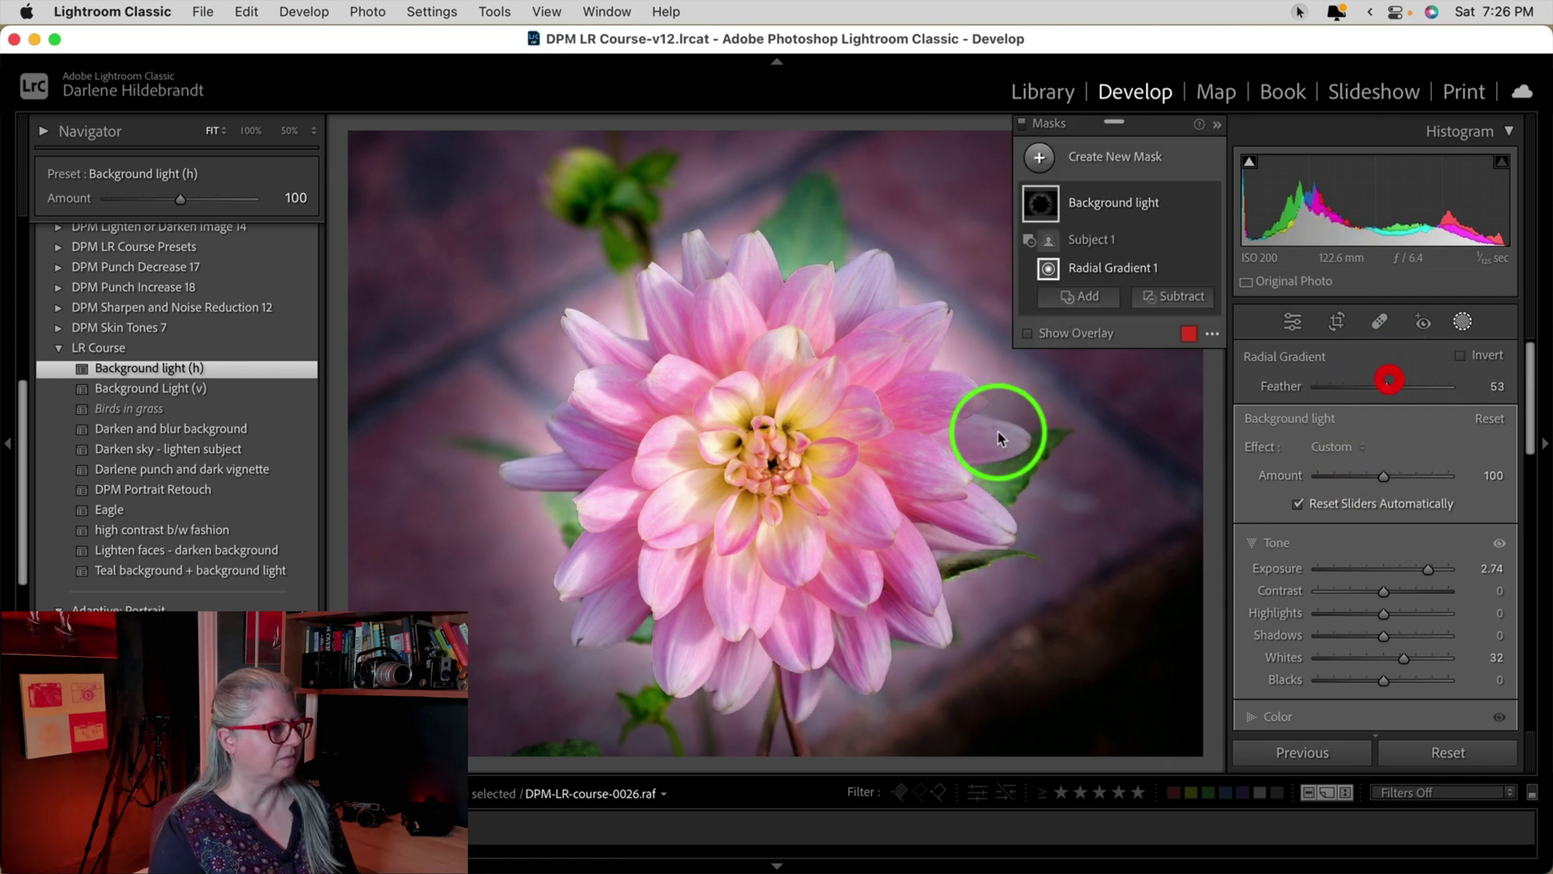
{"action": "left_click_drag", "start_coordinate": [1050, 484], "coordinate": [1021, 477]}
{"action": "left_click_drag", "start_coordinate": [784, 179], "coordinate": [785, 215]}
{"action": "left_click_drag", "start_coordinate": [745, 445], "coordinate": [770, 494]}
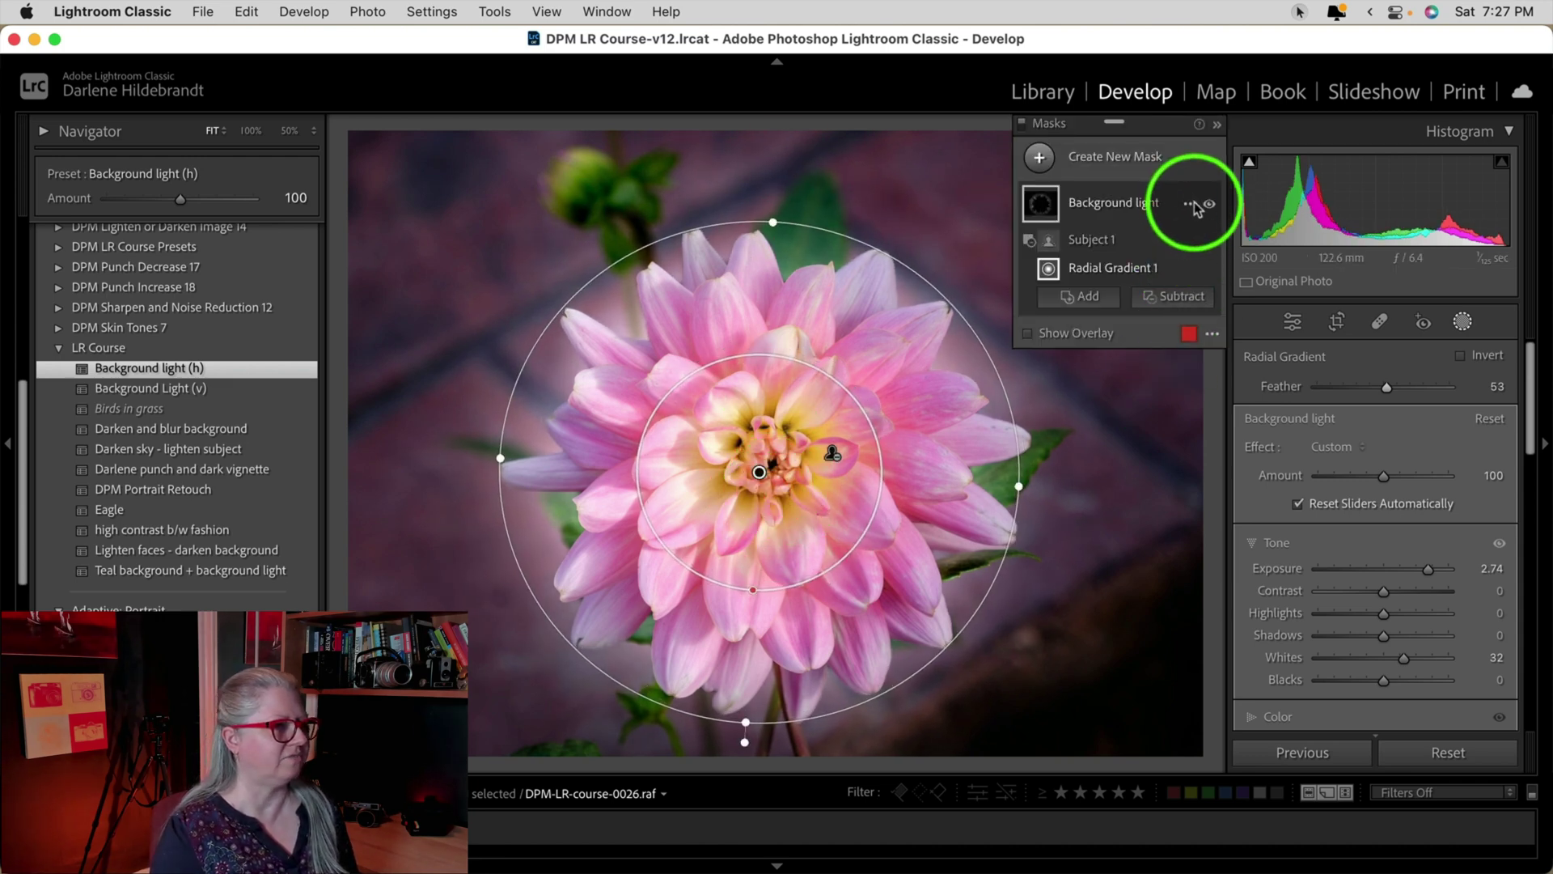
{"action": "left_click", "coordinate": [1209, 208]}
{"action": "left_click", "coordinate": [1021, 128]}
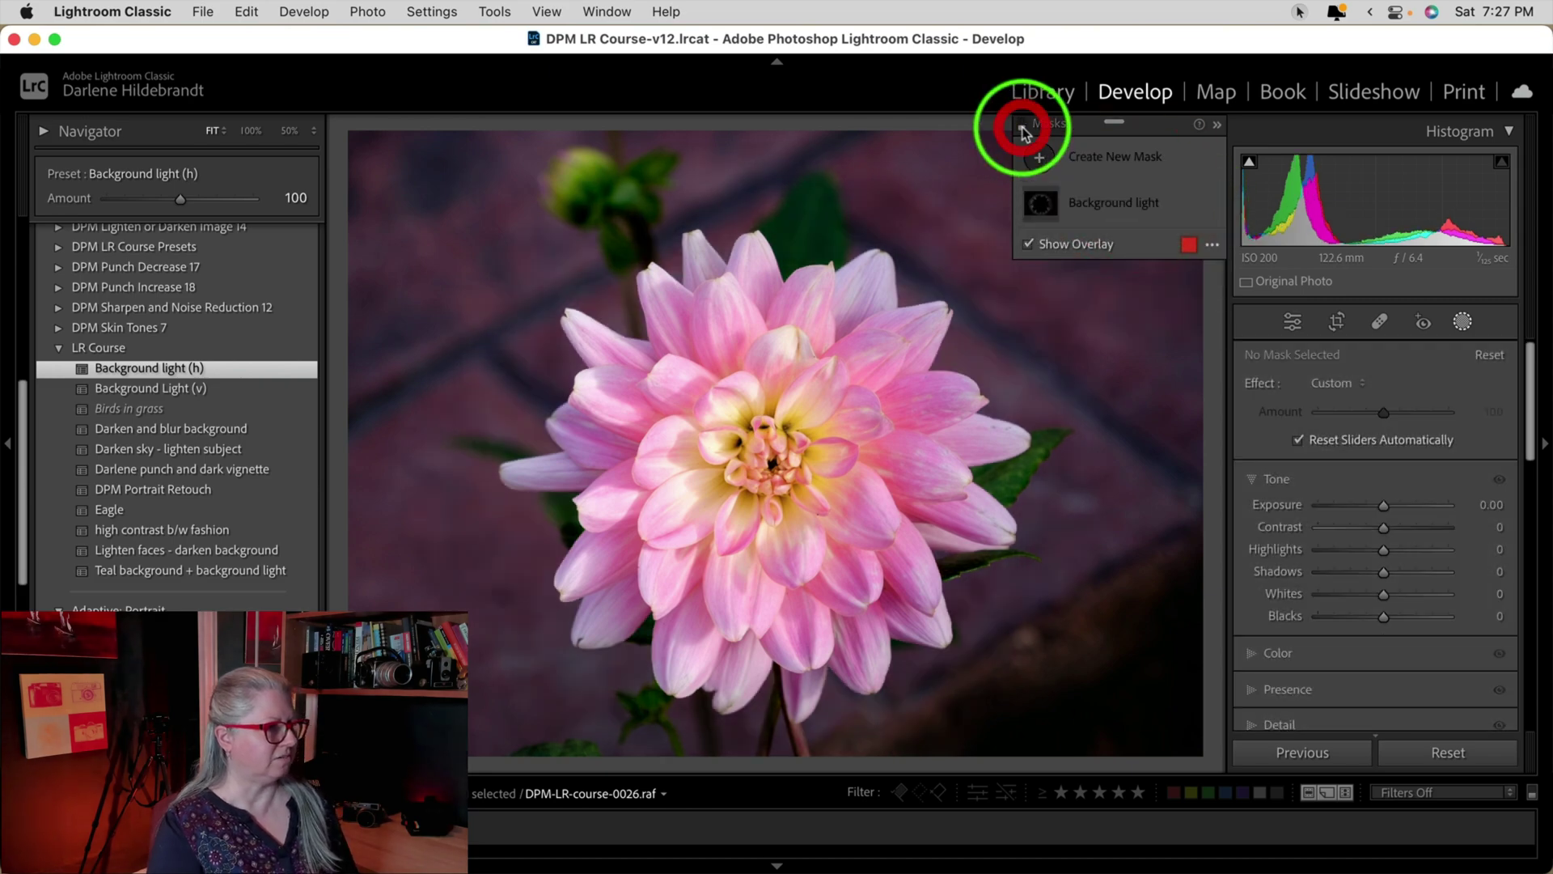